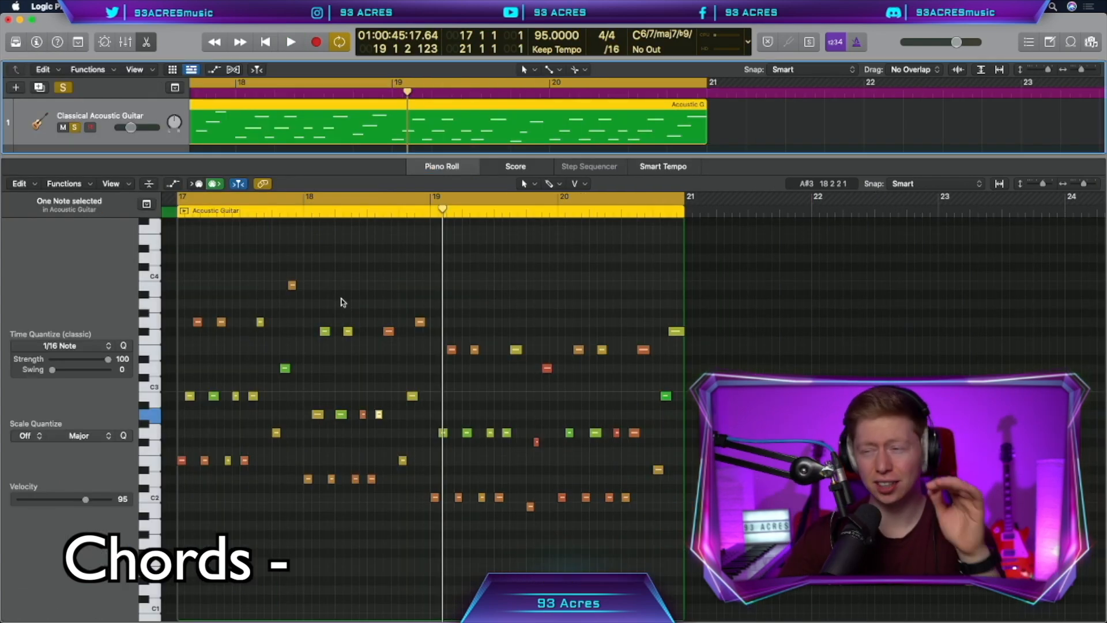
Examine the last chord's notes in the Acoustic Guitar region's piano roll
left_click(660, 506)
scroll(657, 522, "up", 3)
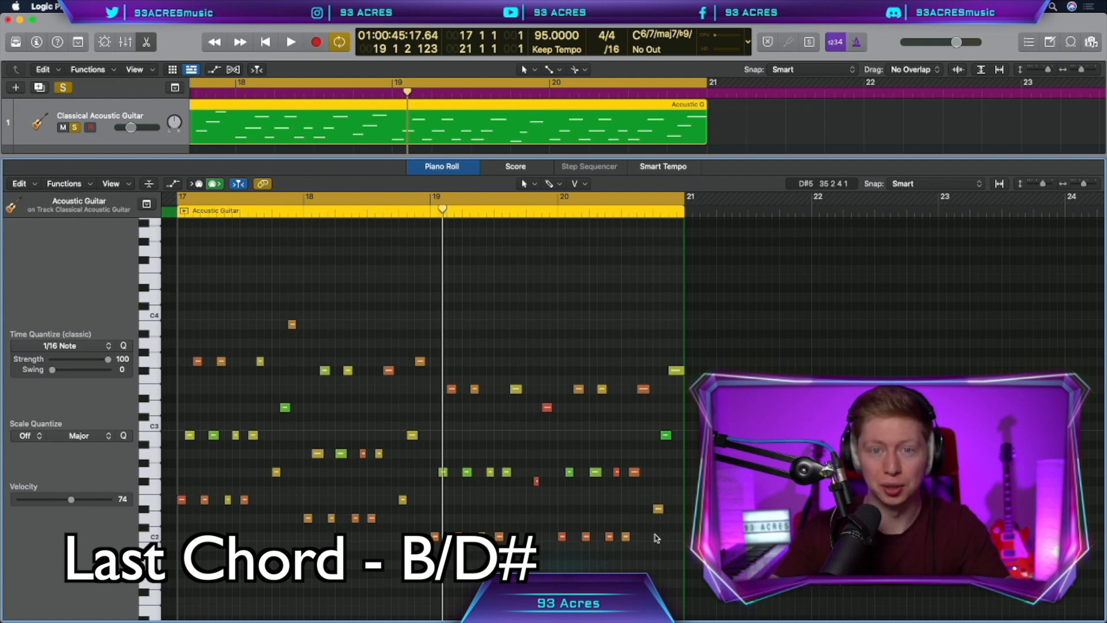
left_click(179, 134)
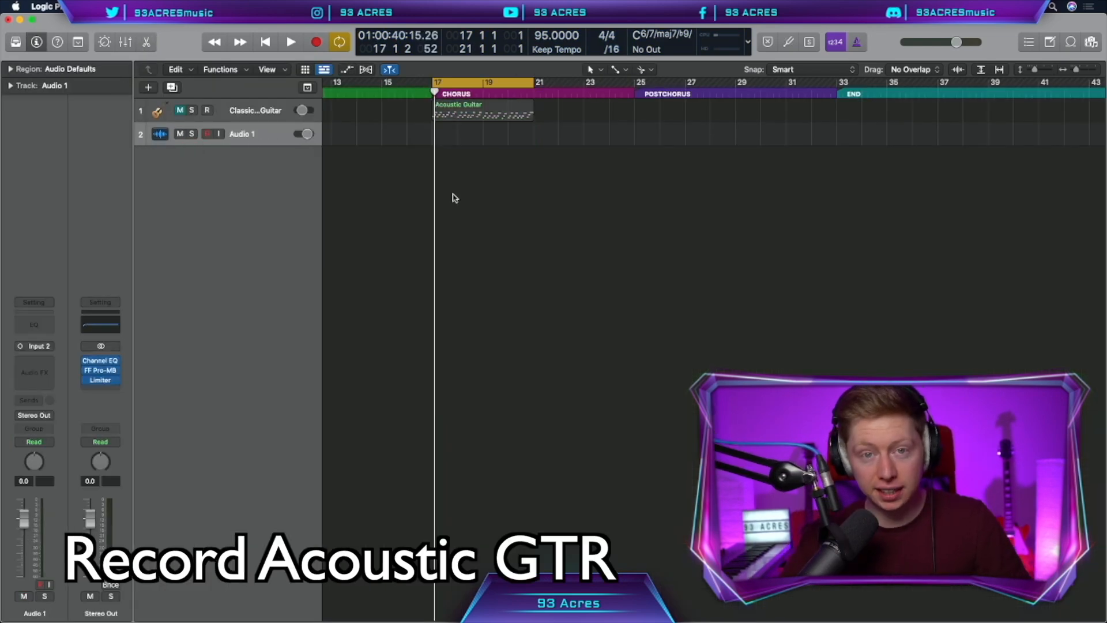
Record the first acoustic guitar take on the Audio 1 track over the chorus cycle from bar 17 to 21
key("space")
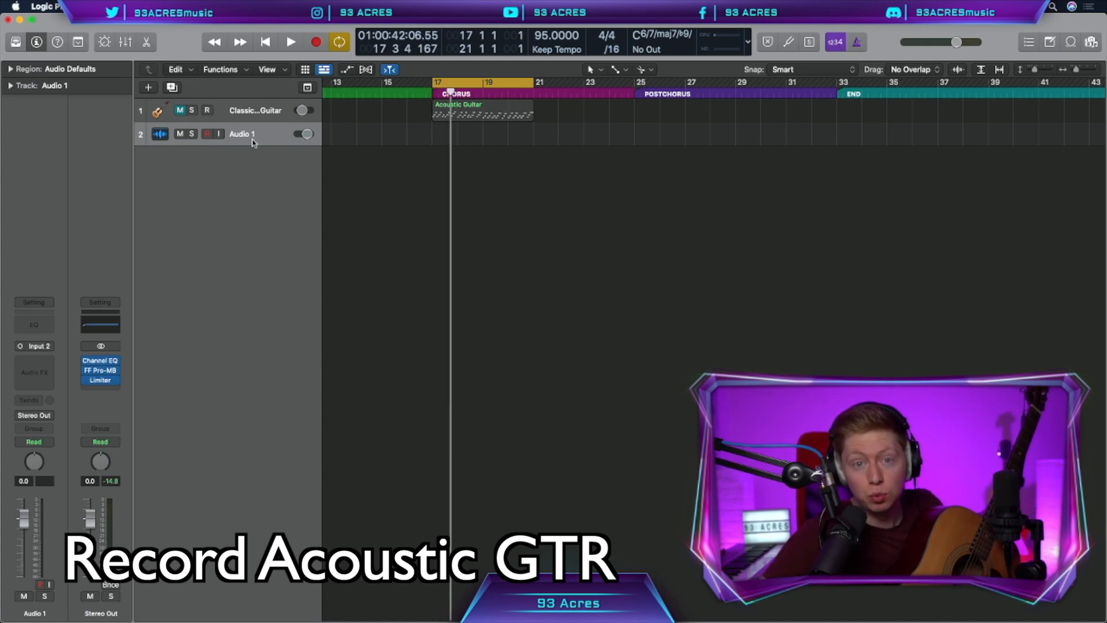
key("r")
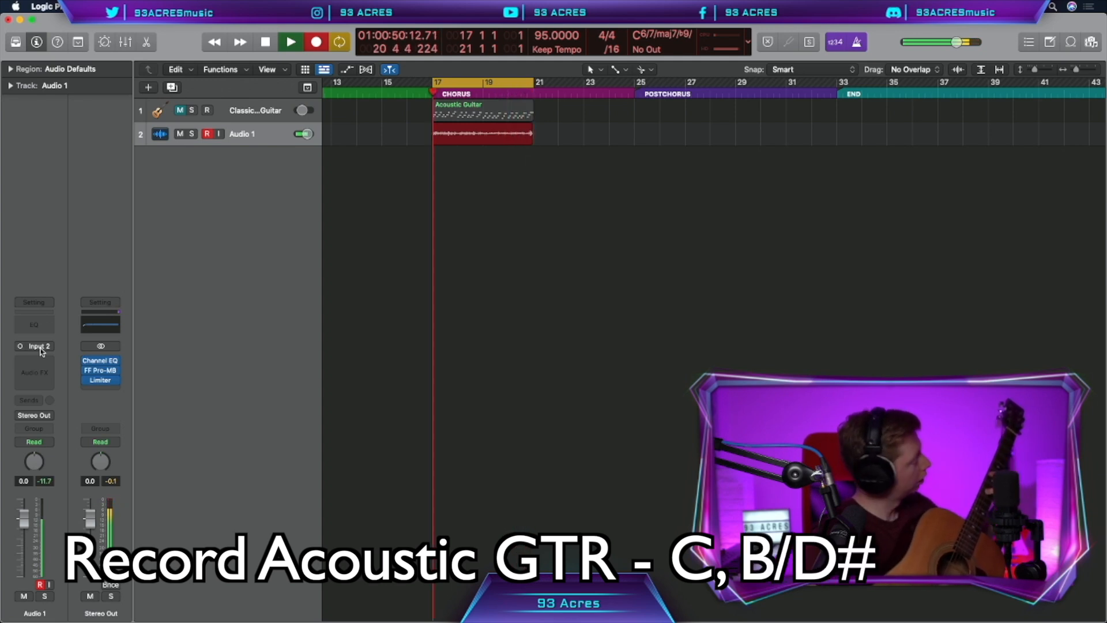
key("space")
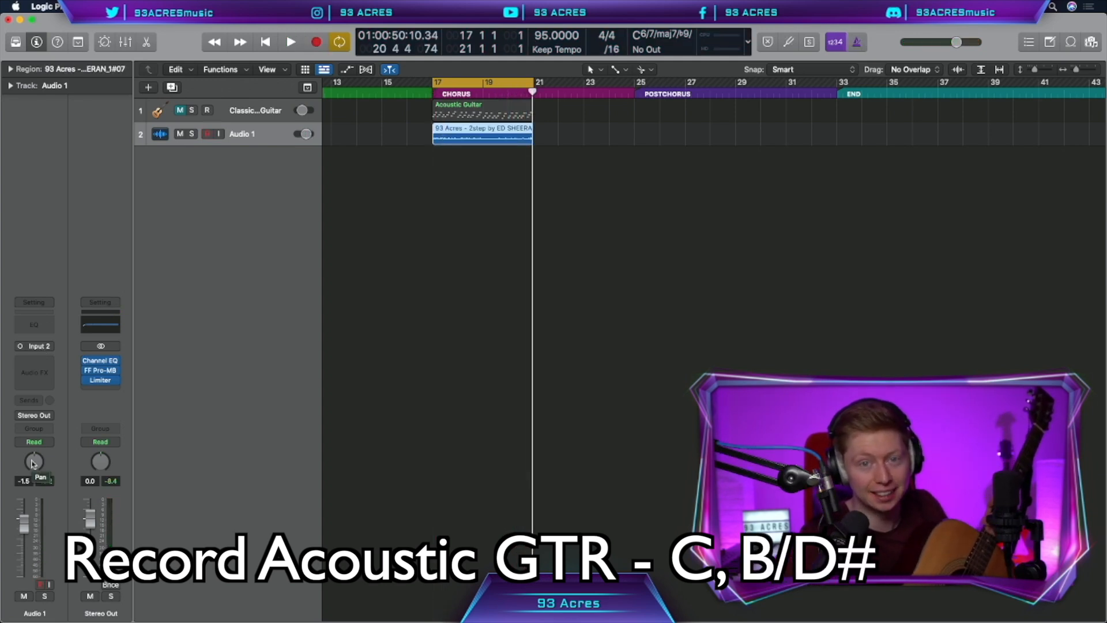
Pan the Audio 1 track left and record a second acoustic guitar take on a duplicate track panned to +63
left_click_drag(32, 461, 32, 463)
key("super+d")
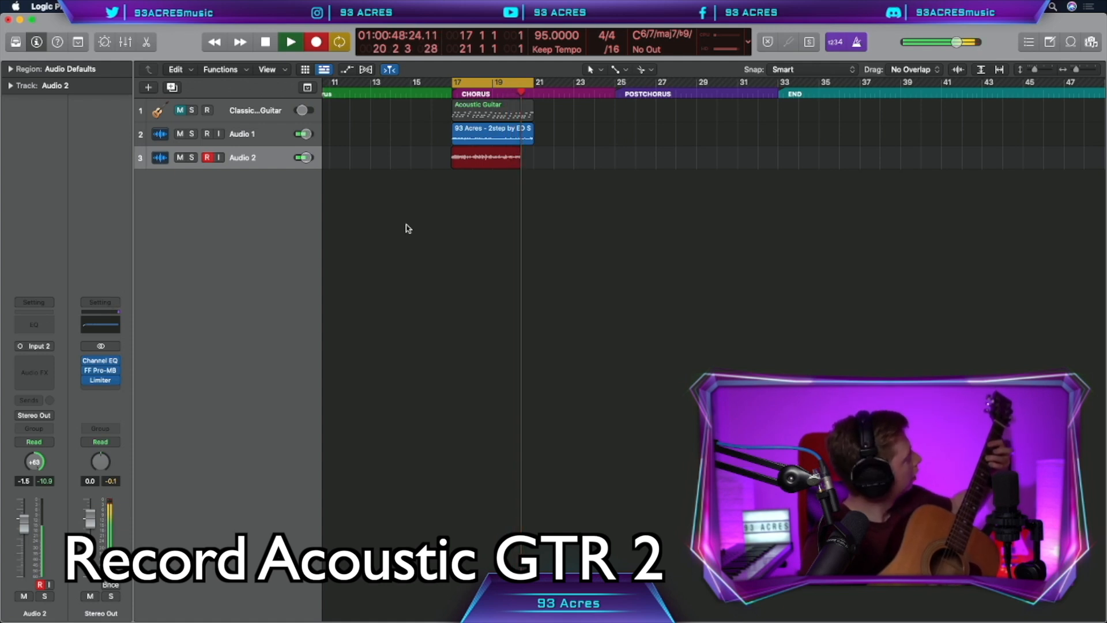
key("space")
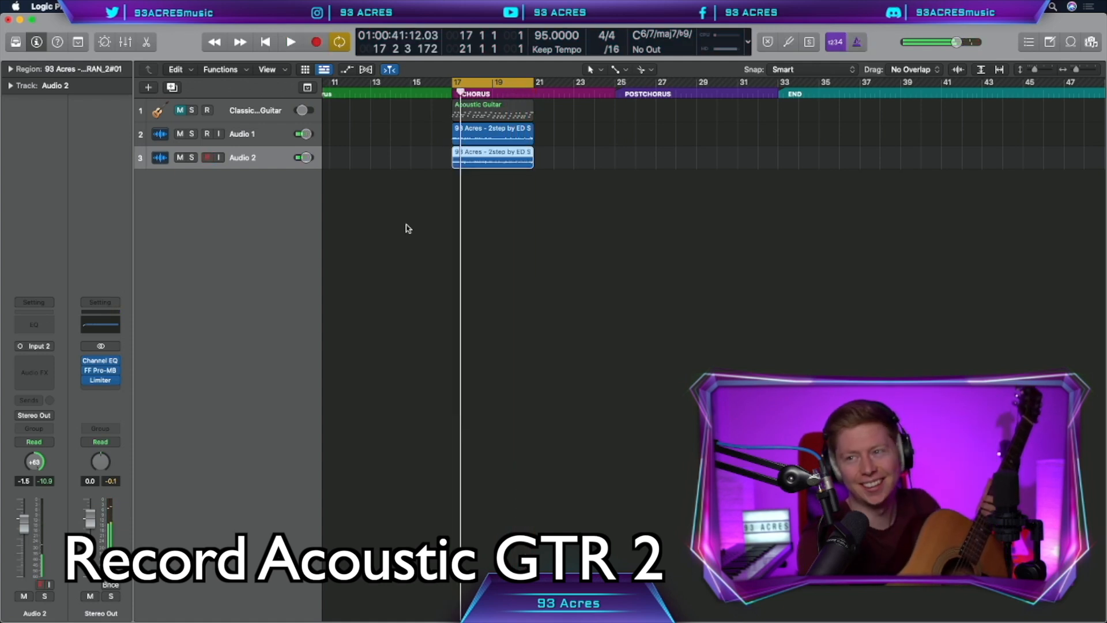
Duplicate the Audio 2 track and record a third acoustic guitar take on the new track, panned centre
key("super+d")
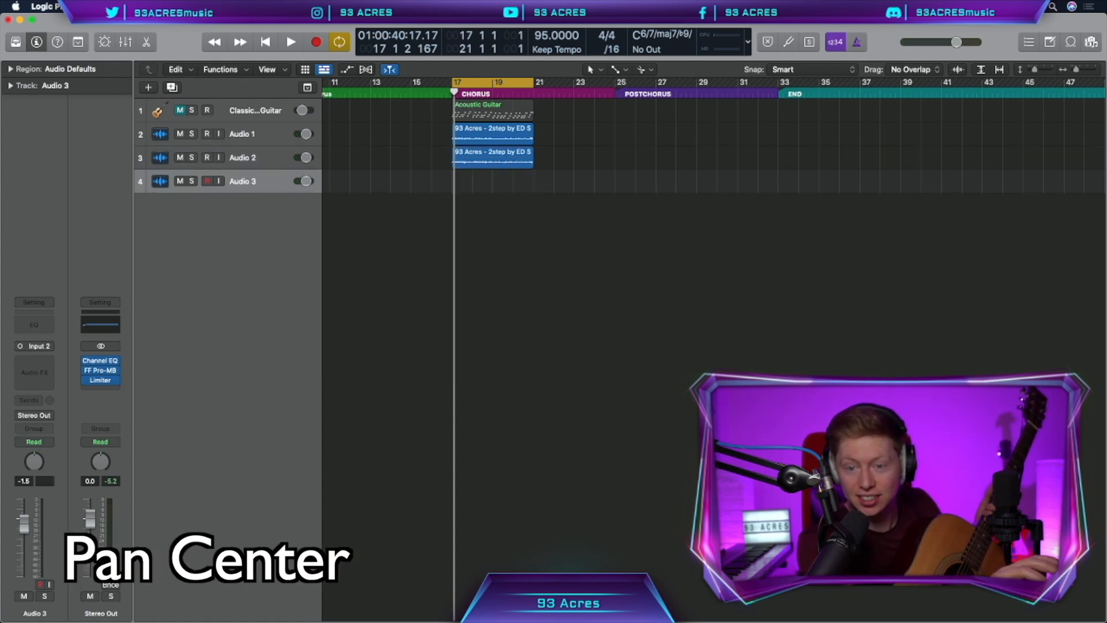
key("r")
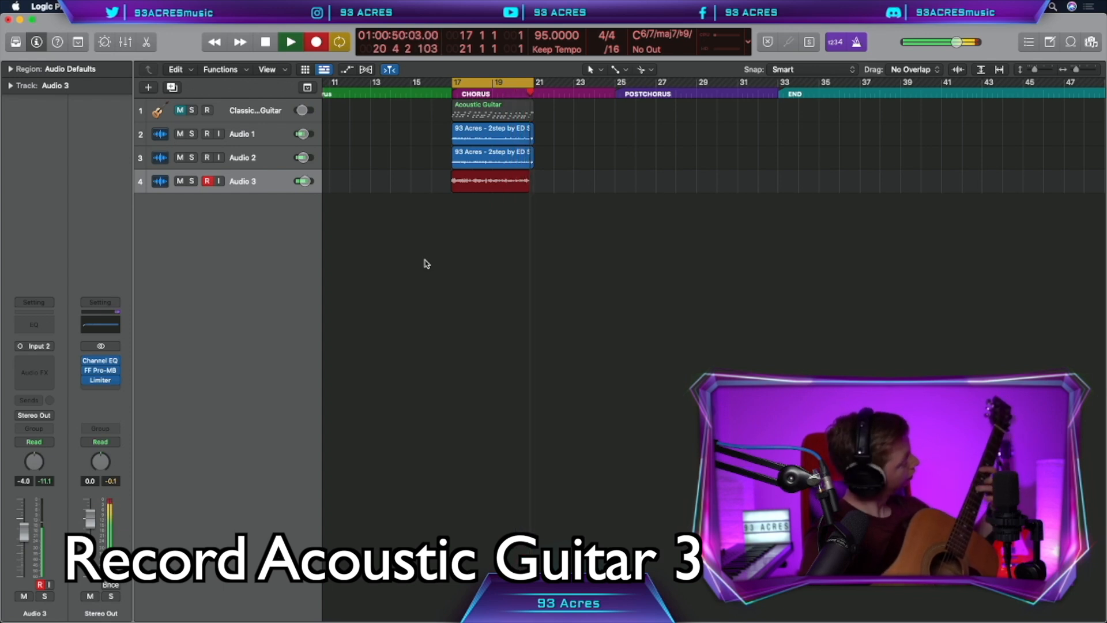
key("space")
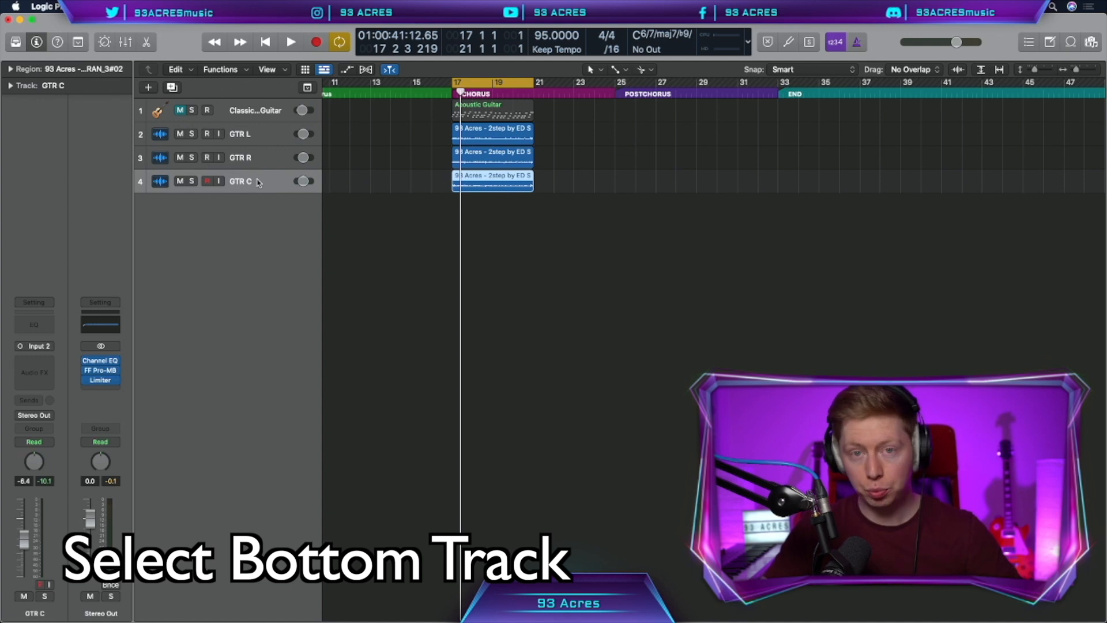
Group the GTR L, GTR R and GTR C tracks into a track stack named Acoustic GTR Group
left_click(254, 136, "shift")
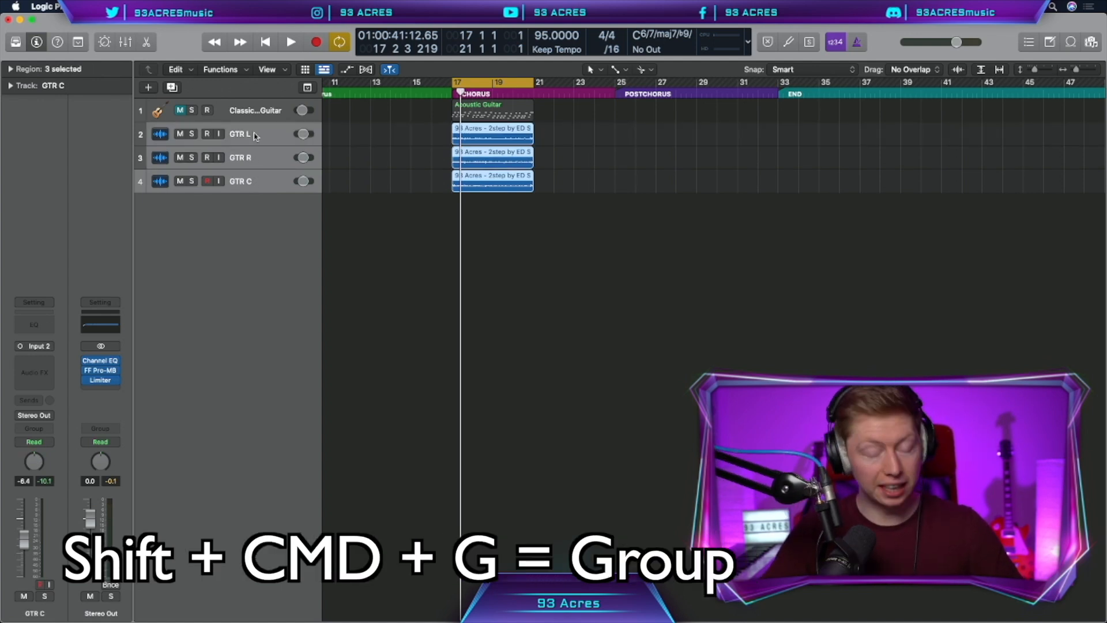
key("super+shift+g")
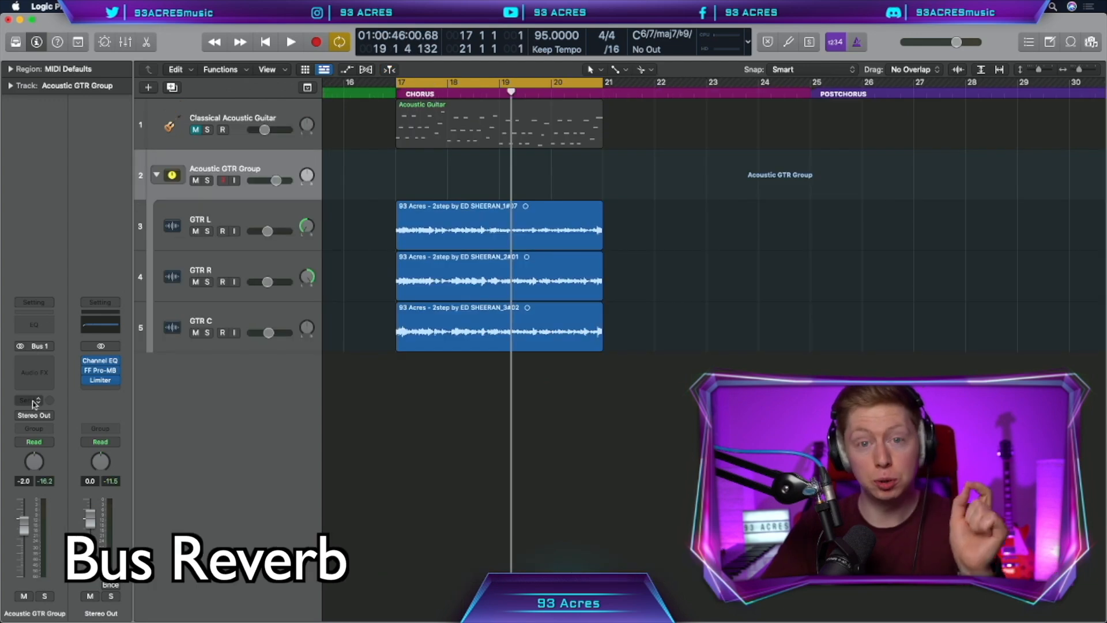
Add a Bus 12 send to the Long Verb channel on the Acoustic GTR Group at -11.0 dB and audition it
left_click(30, 399)
mouse_move(34, 415)
left_click(161, 343)
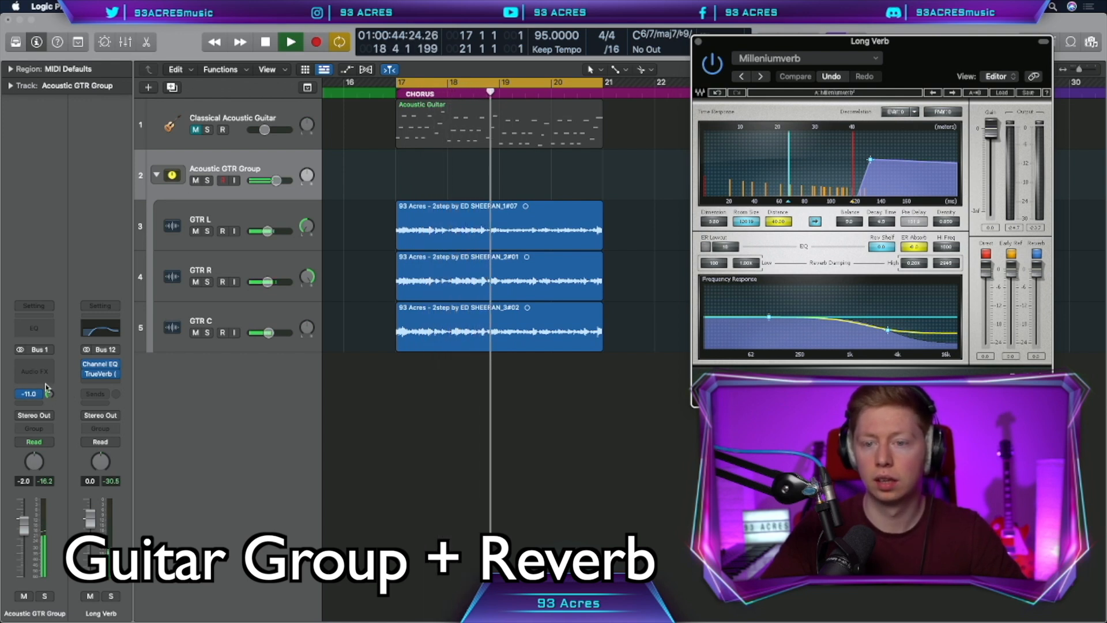
key("space")
Insert XLN Audio's RC-20 Retro Color plug-in on the Acoustic GTR Group
left_click(34, 369)
mouse_move(58, 612)
mouse_move(177, 615)
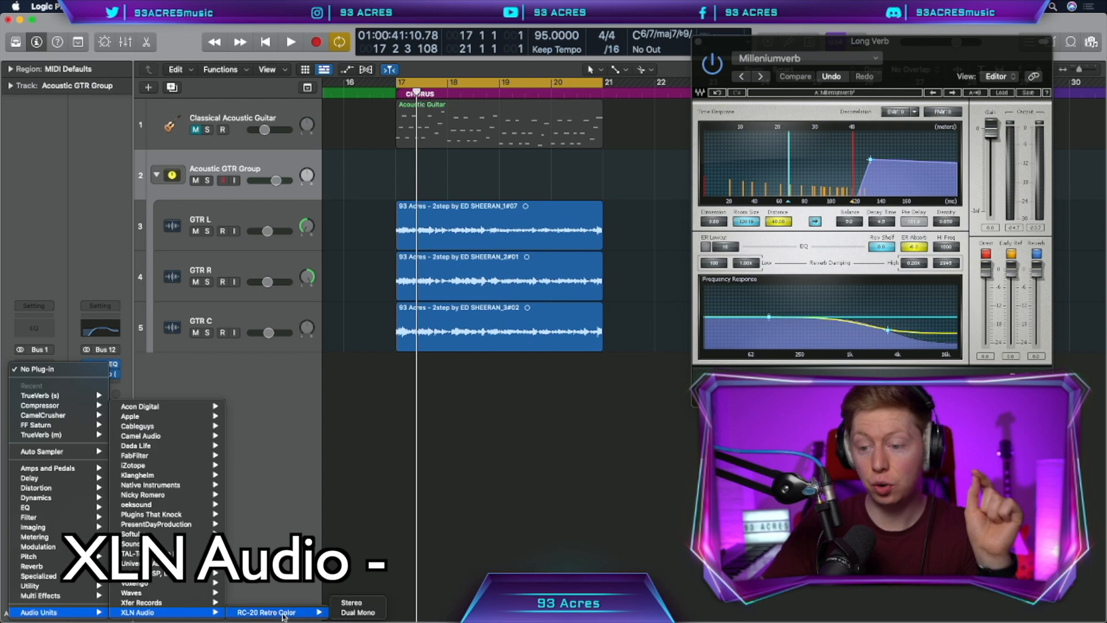
left_click(267, 612)
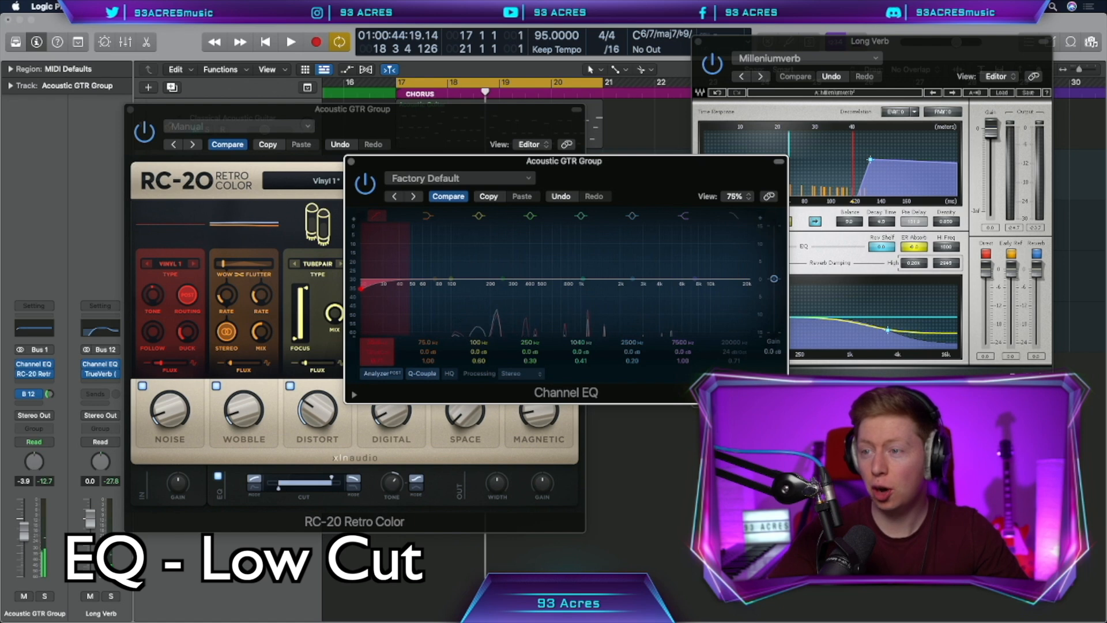
Apply a low cut with the Channel EQ on the Acoustic GTR Group and audition the result
left_click_drag(373, 347, 374, 328)
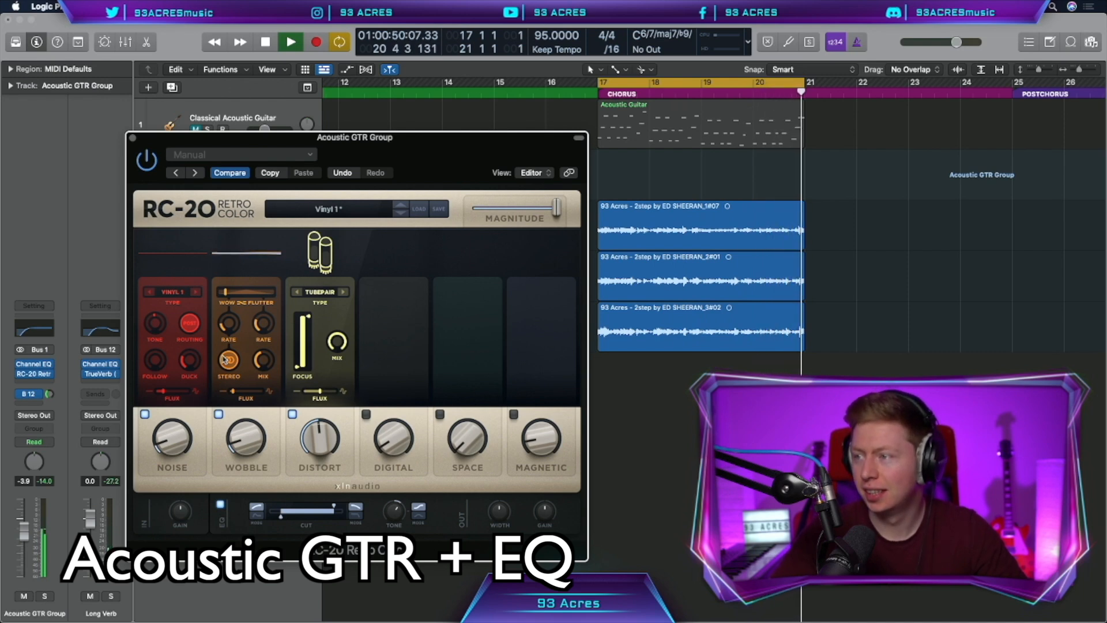
key("space")
left_click(696, 434)
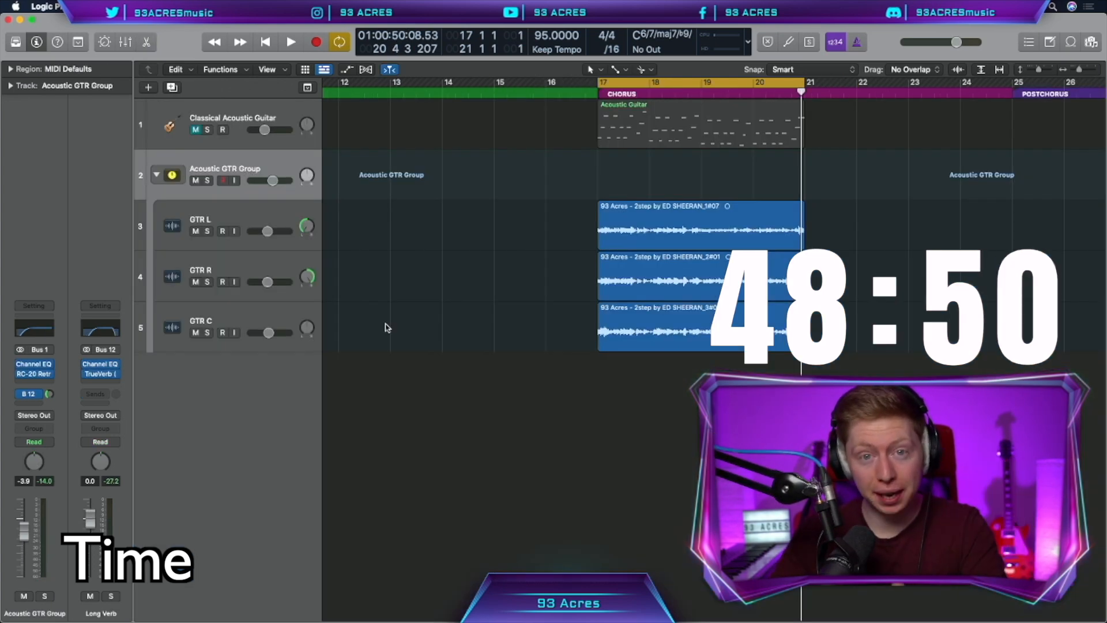
Create one new Guitar or Bass track using Input 1 with input monitoring enabled
left_click(386, 327)
key("alt+super+n")
left_click(574, 60)
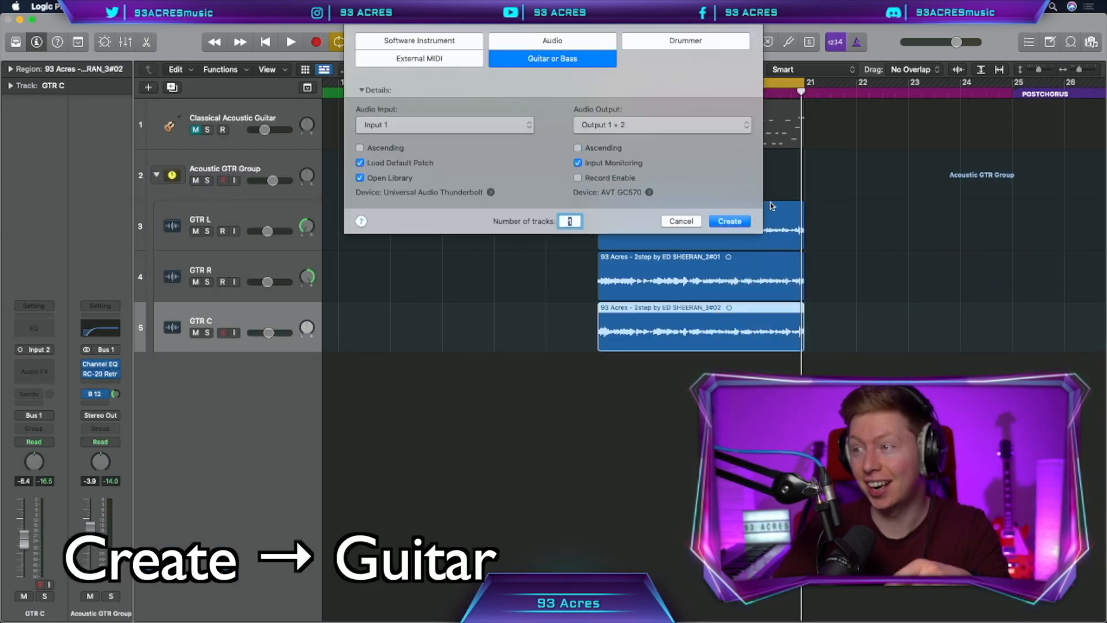
left_click(729, 222)
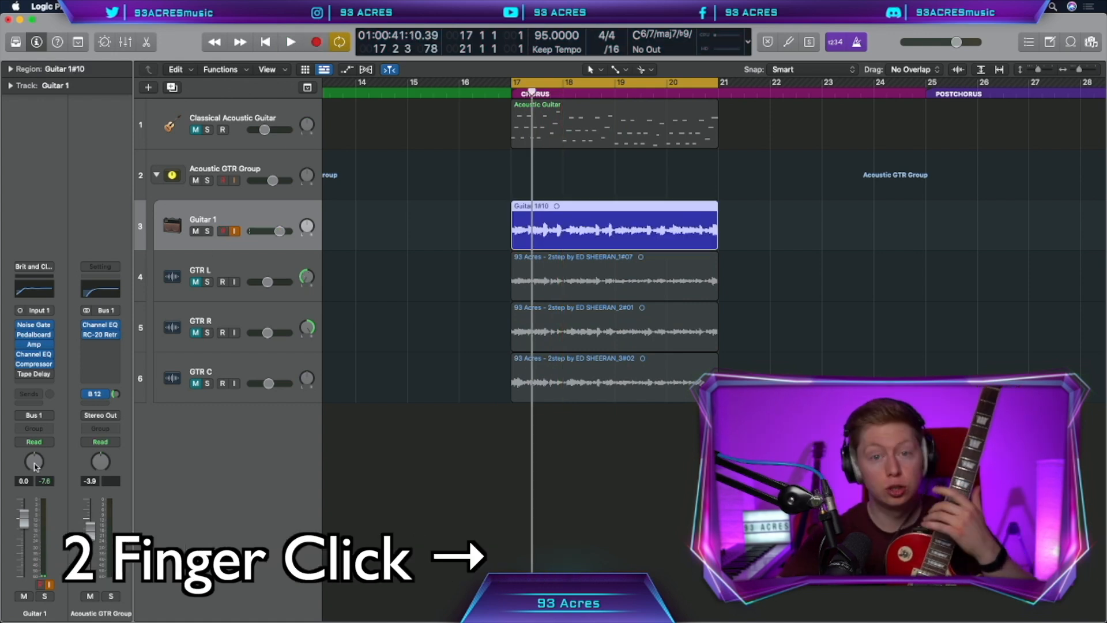
Pan the Guitar 1 track to -64 and record a second electric guitar take on a duplicate track panned to +63
right_click(34, 462)
left_click(53, 478)
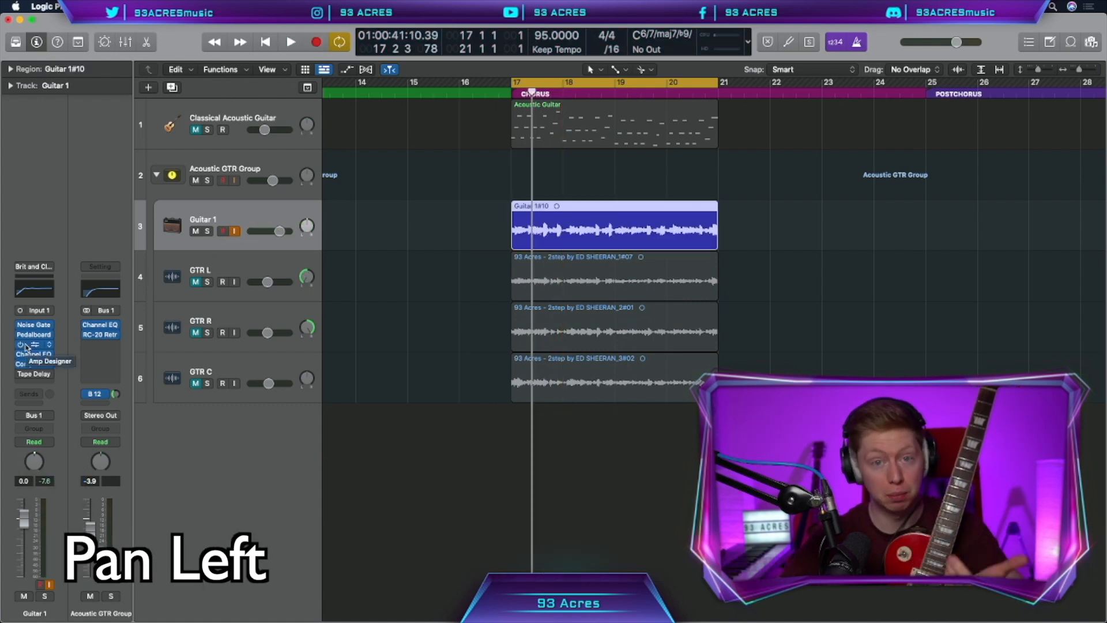
key("super+d")
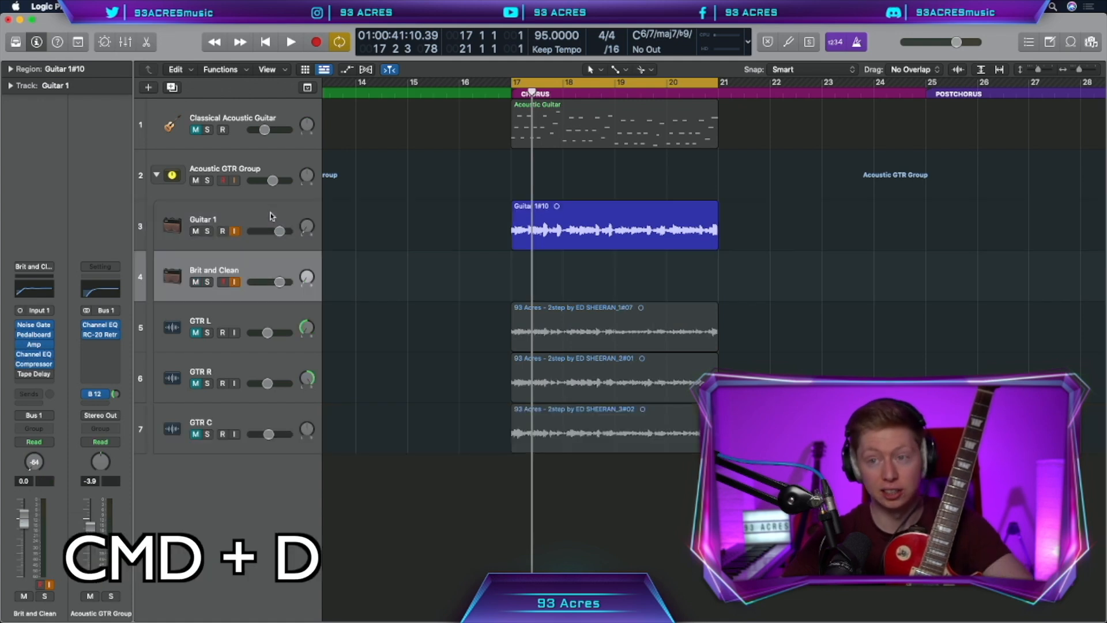
key("r")
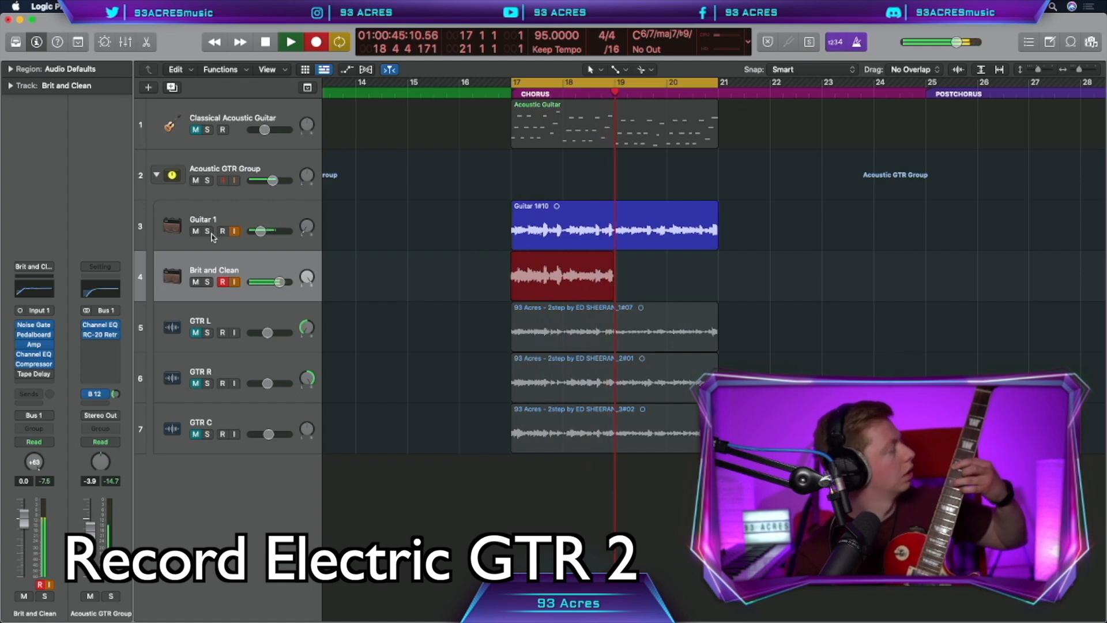
key("space")
Duplicate the Brit and Clean track, reset the copy's pan to centre and record a third electric guitar take
key("super+d")
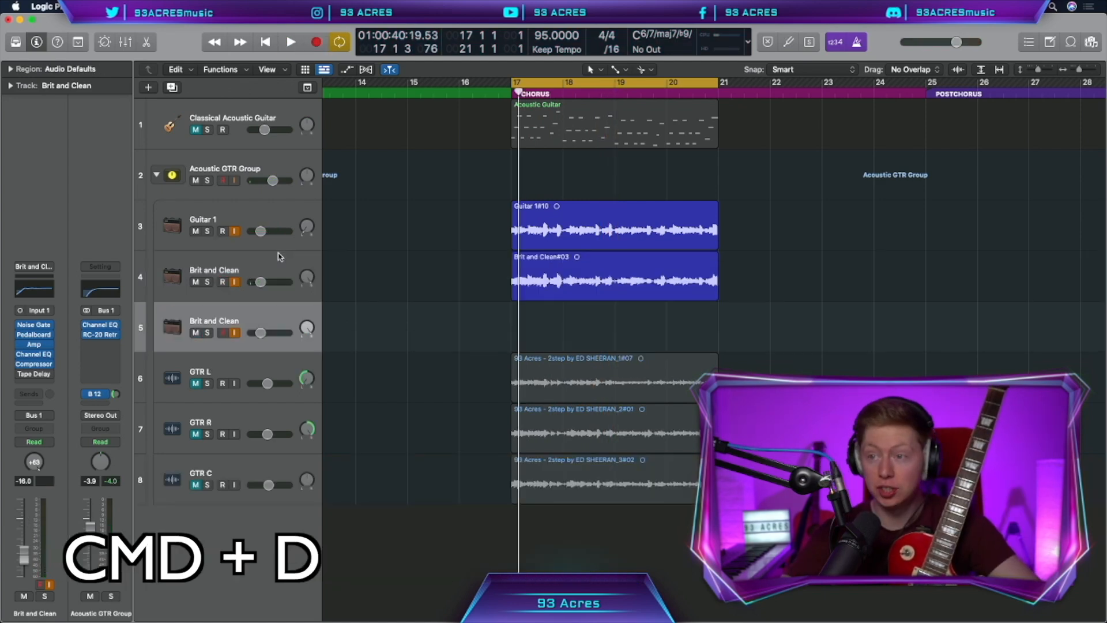
left_click(307, 327, "alt")
key("r")
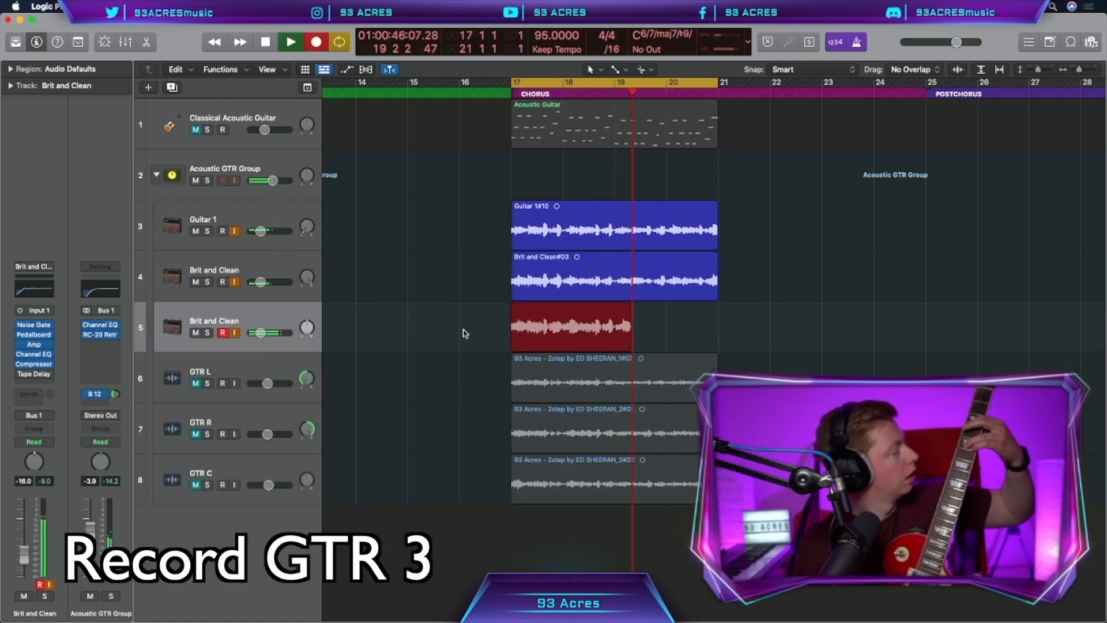
key("space")
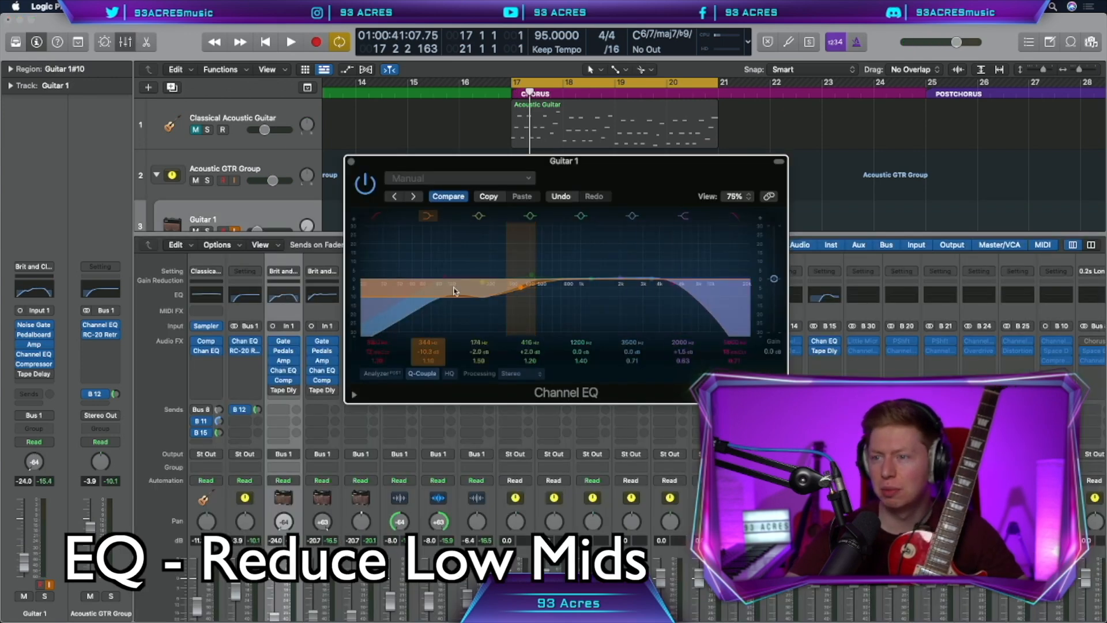
Copy Guitar 1's Channel EQ with its reduced low mids to the Brit and Clean channel and audition the rhythm guitars
left_click_drag(283, 369, 327, 372)
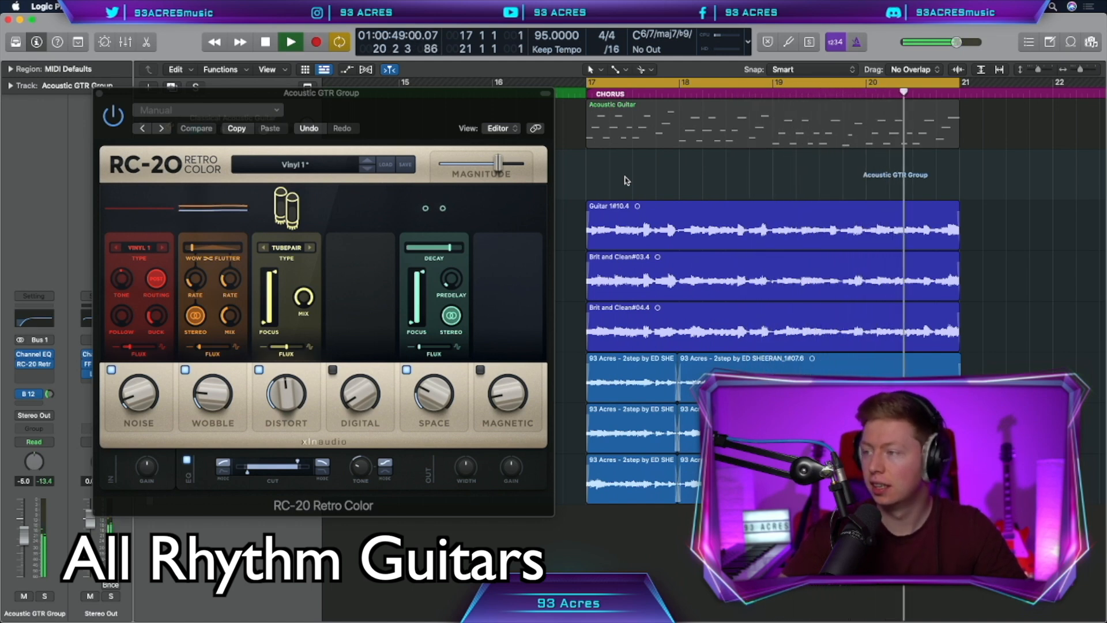
key("space")
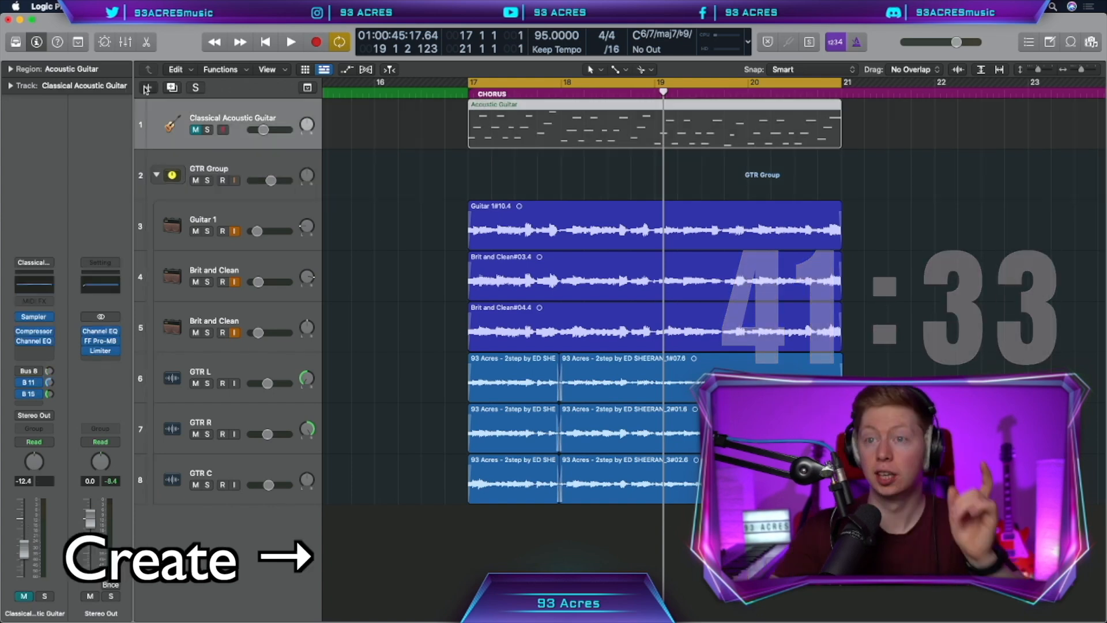
Create a guitar track with the Experimental Guitar patch Reversal of Fortune and record the lead guitar over the chorus
key("alt+super+n")
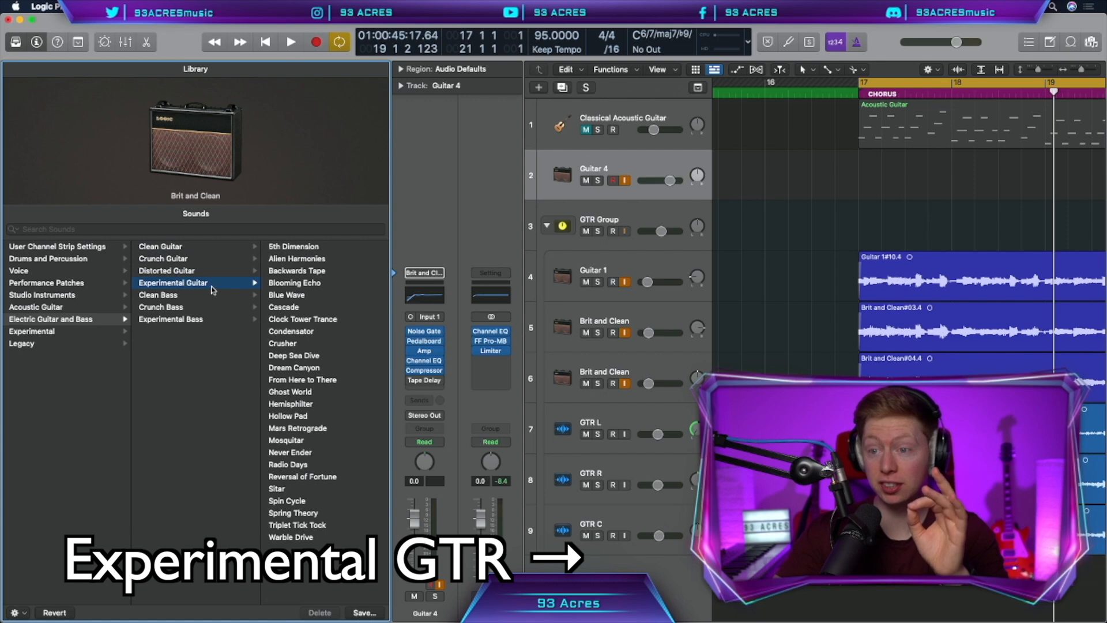
left_click(302, 476)
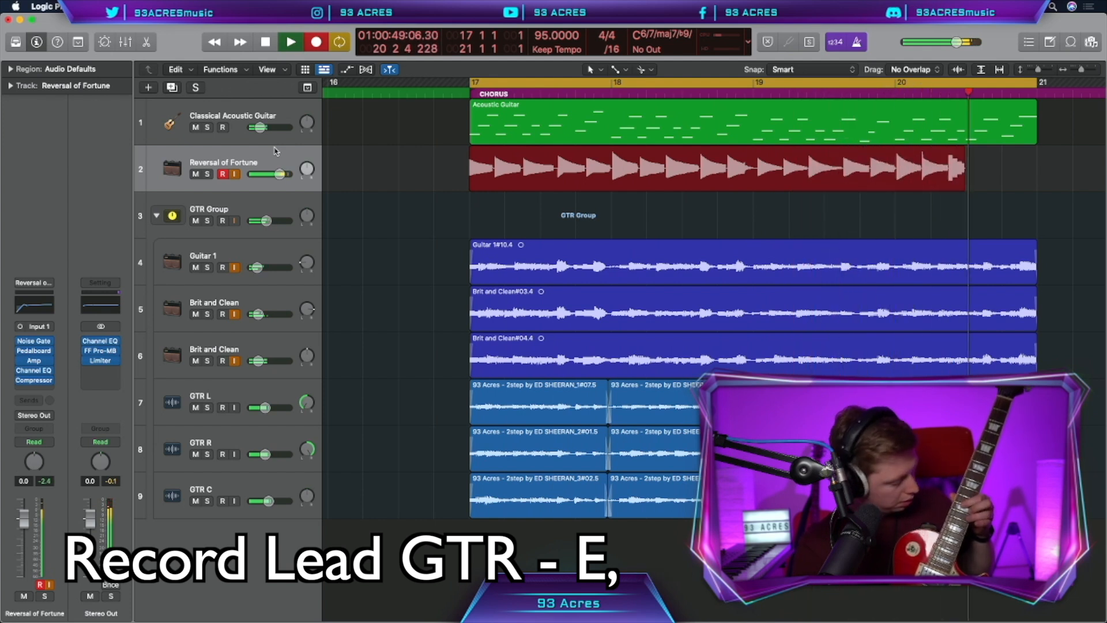
key("space")
Lower the Reversal of Fortune track's volume to about -9.2 dB and adjust the drive of its Candy Fuzz pedal during playback
key("space")
left_click_drag(279, 174, 267, 178)
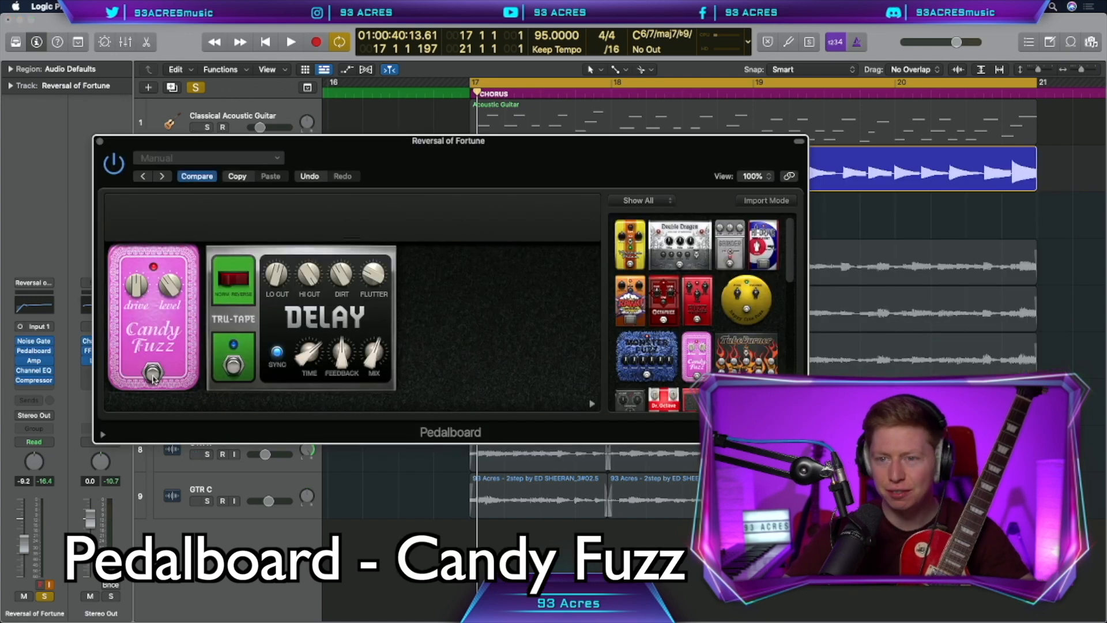
left_click_drag(137, 286, 139, 296)
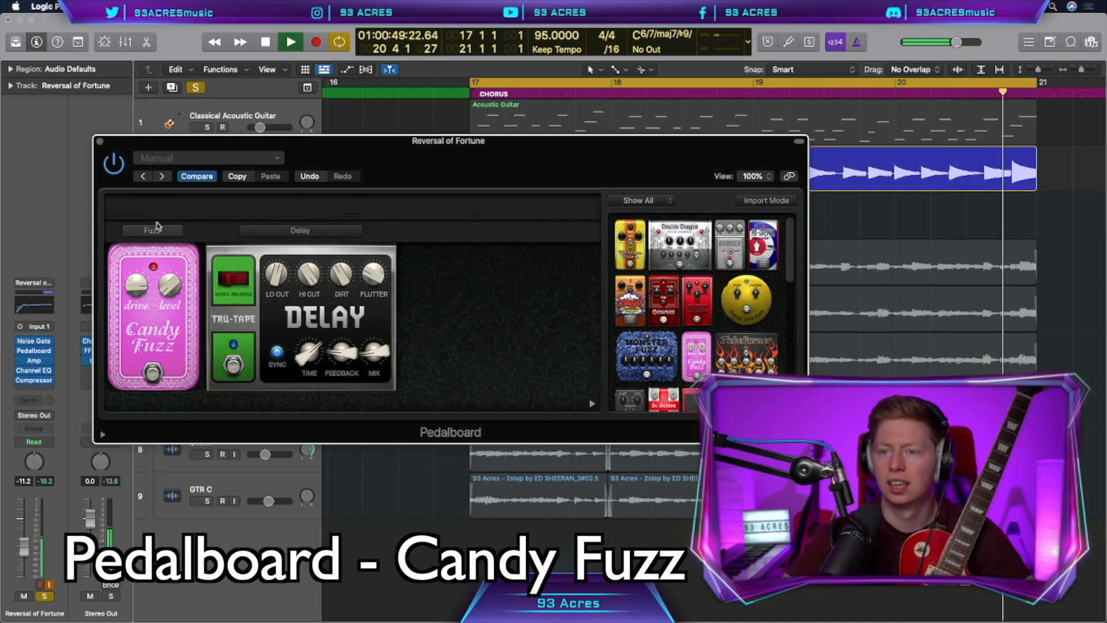
key("space")
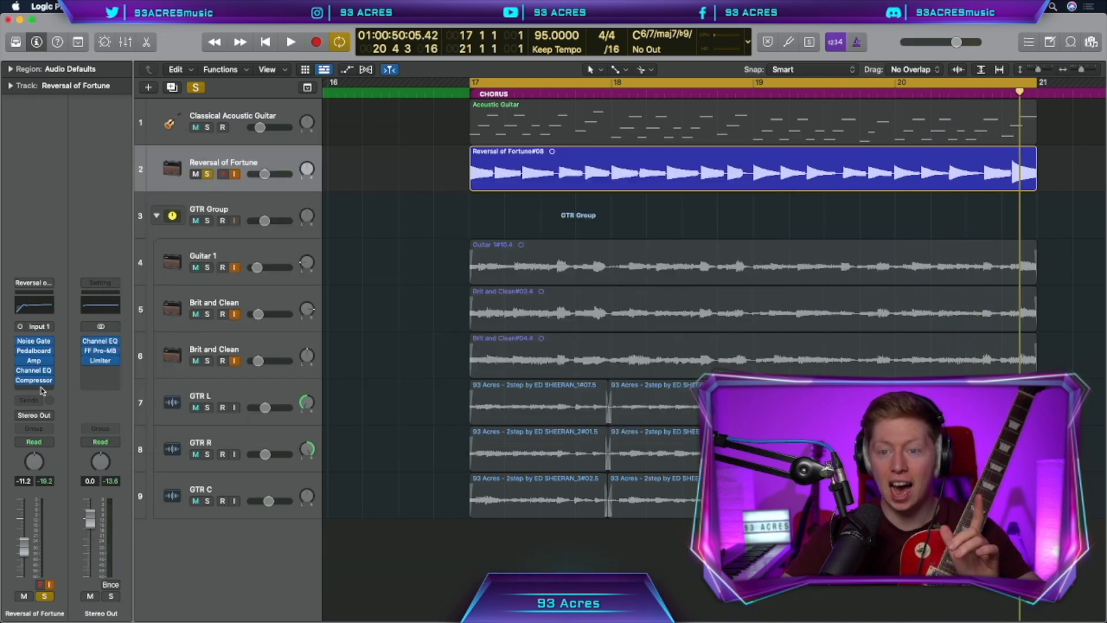
Insert the TrueVerb plug-in after the Compressor on the Reversal of Fortune track and load its Milleniumverb factory preset
left_click(41, 389)
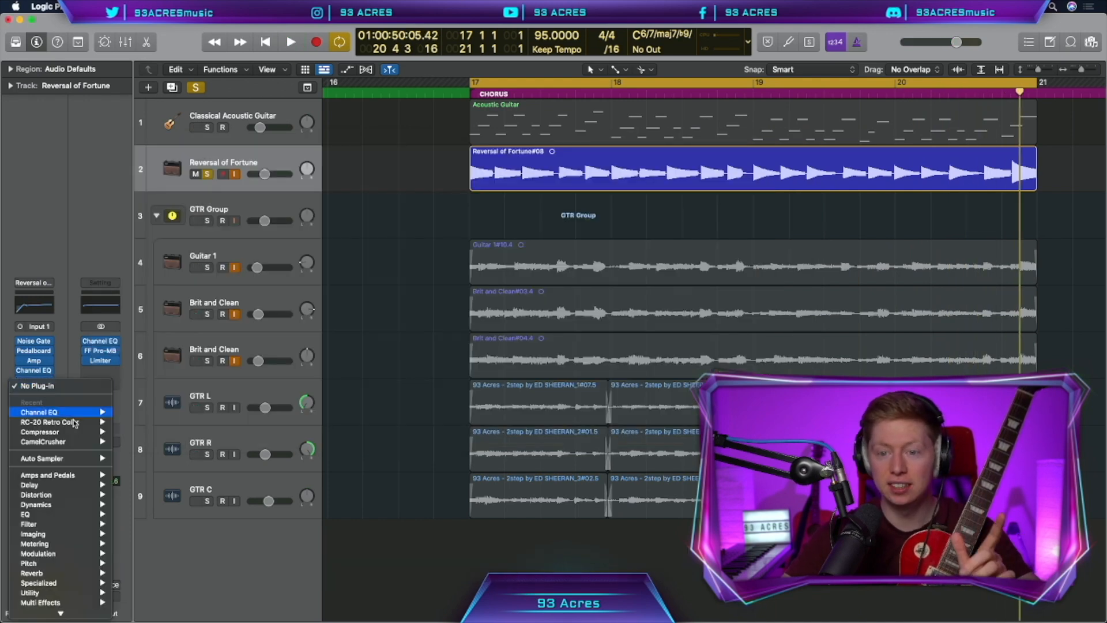
left_click(379, 456)
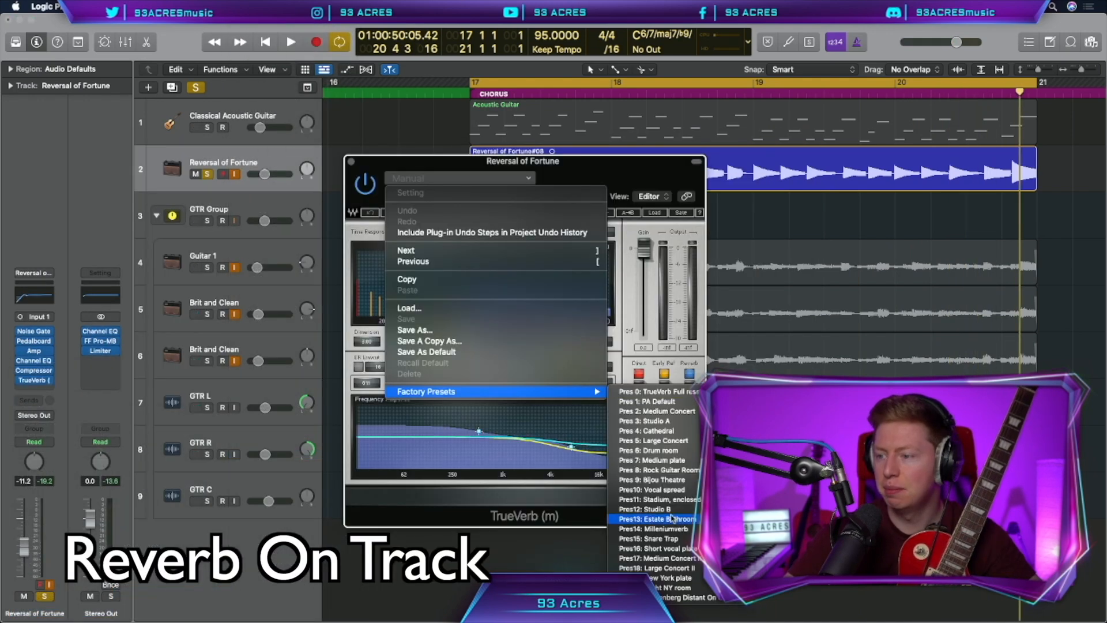
left_click(653, 528)
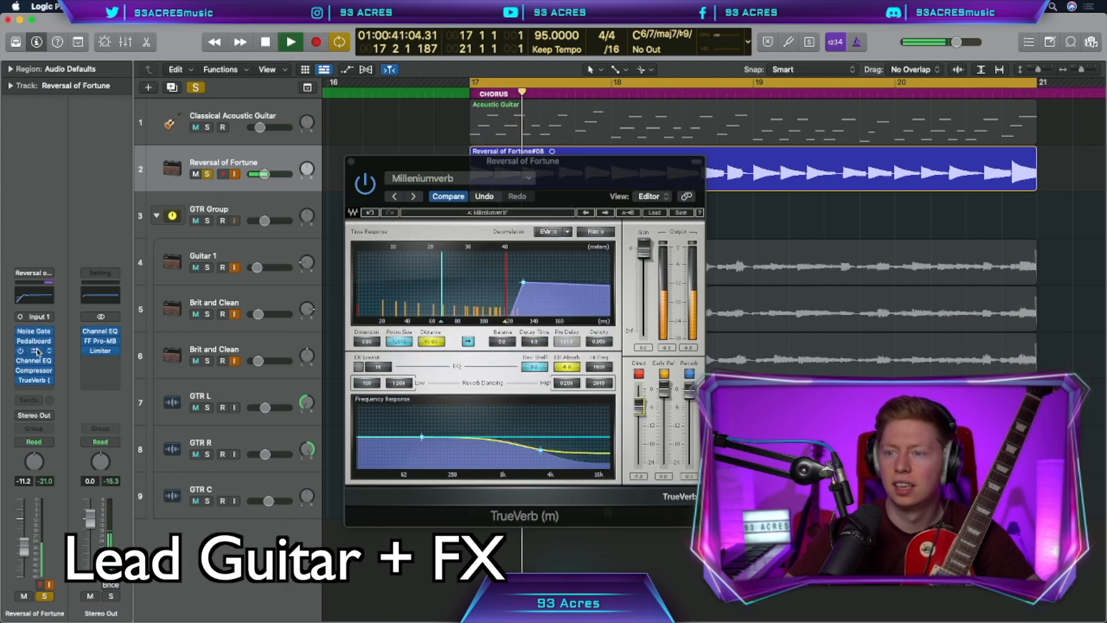
Reduce the drive of the Candy Fuzz pedal on the Reversal of Fortune track to 11.40 dB during playback and close the plug-in windows
left_click(37, 351)
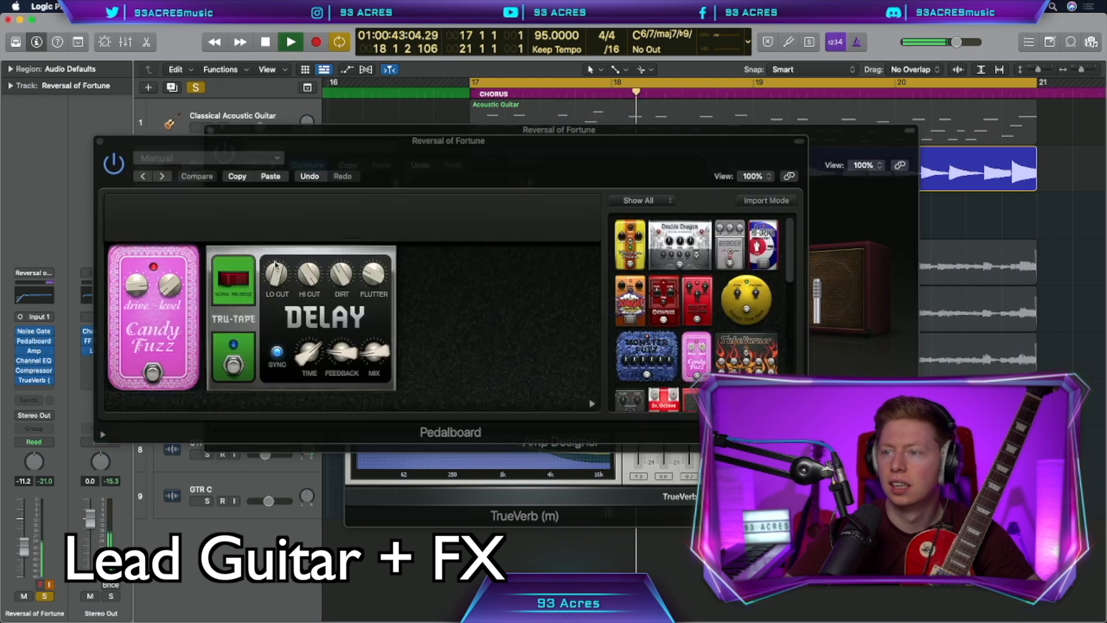
left_click_drag(405, 177, 467, 151)
left_click_drag(195, 268, 192, 295)
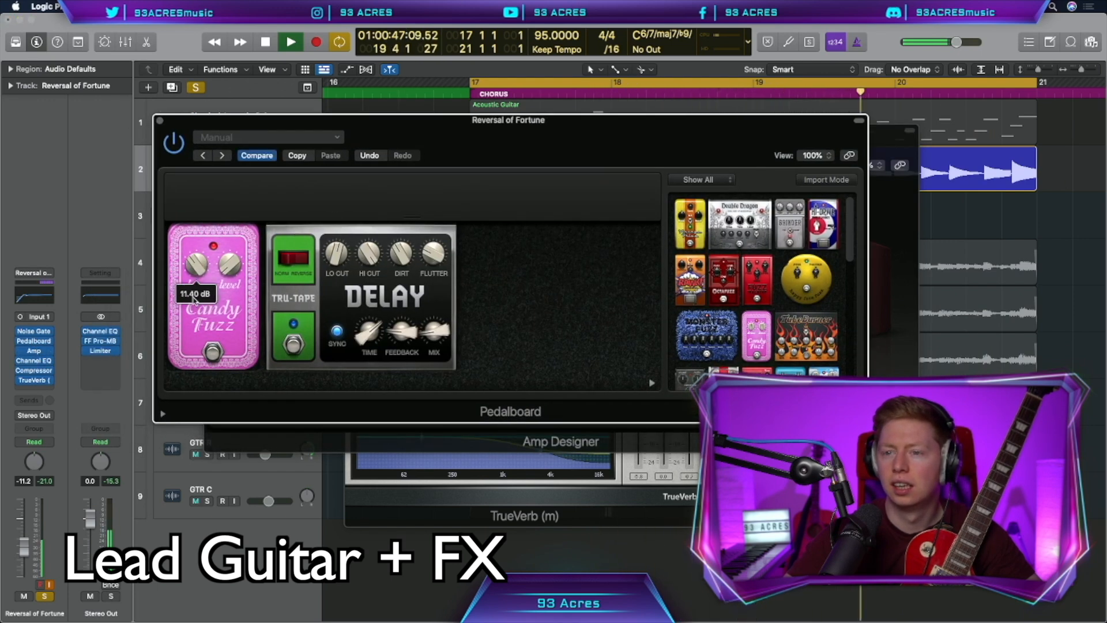
left_click(160, 121)
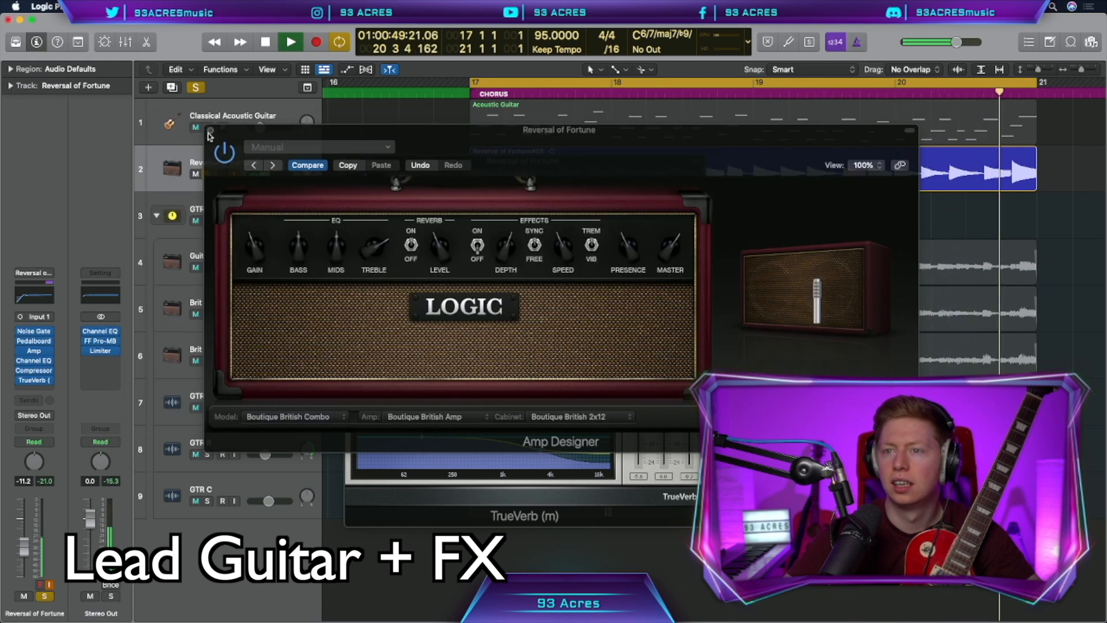
left_click(211, 131)
key("space")
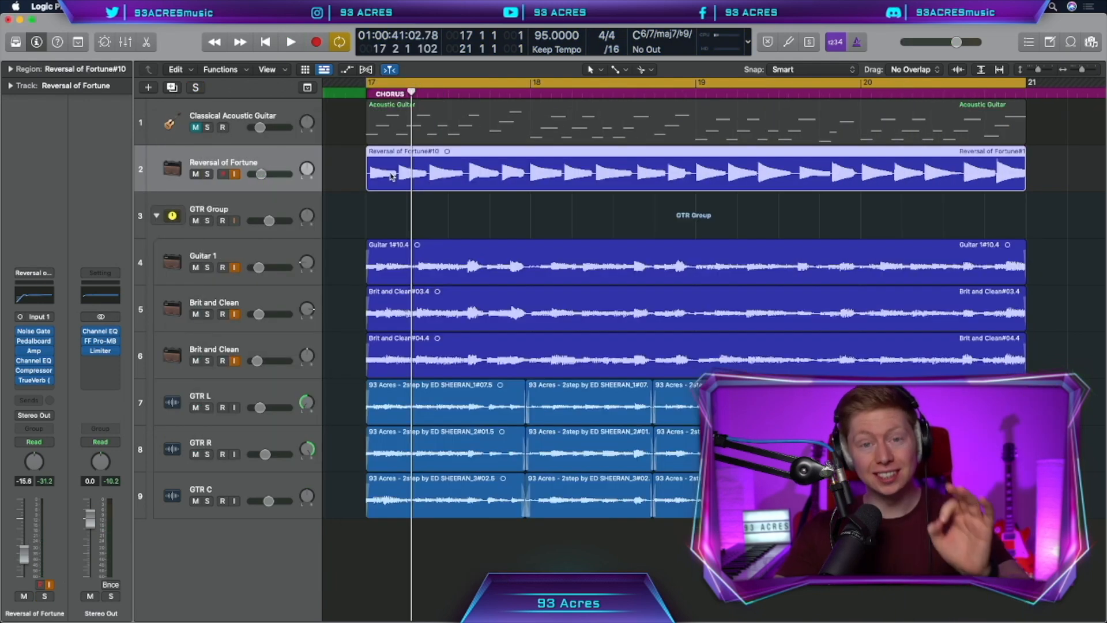
Set the Reversal of Fortune track's flex mode to Rhythmic, audition the flexed lead guitar soloed, and hide the flex controls
left_click(366, 70)
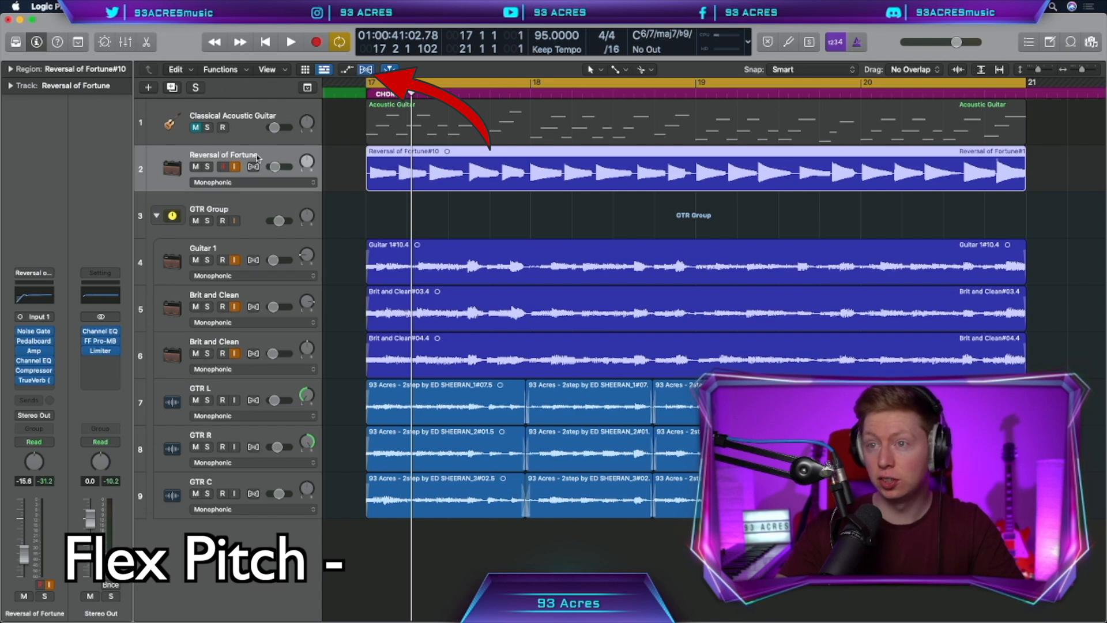
left_click(248, 182)
left_click(260, 202)
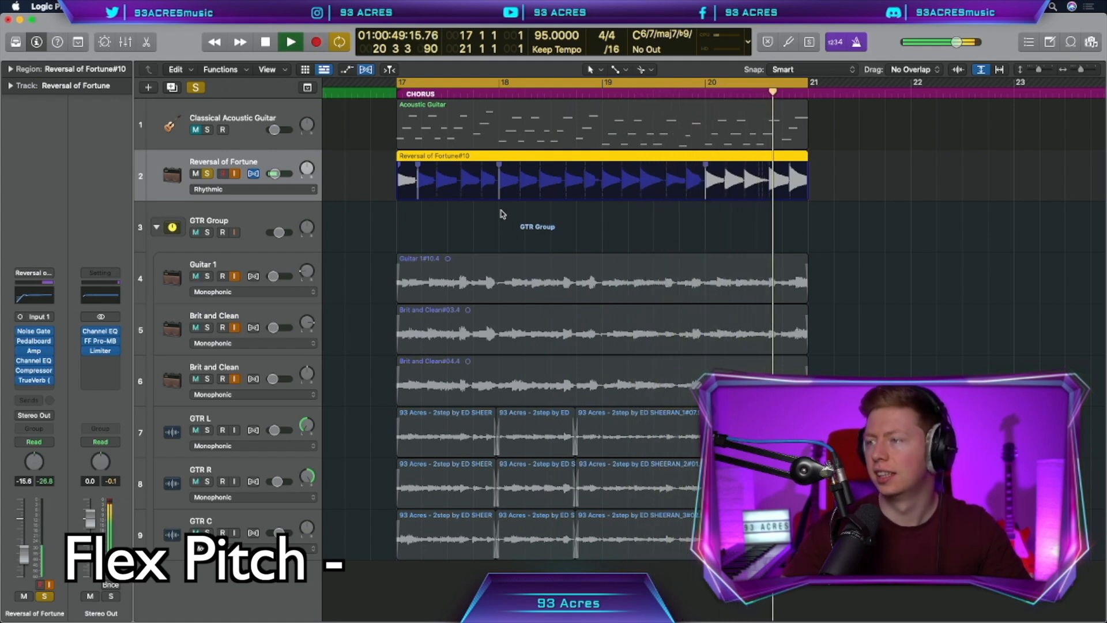
key("space")
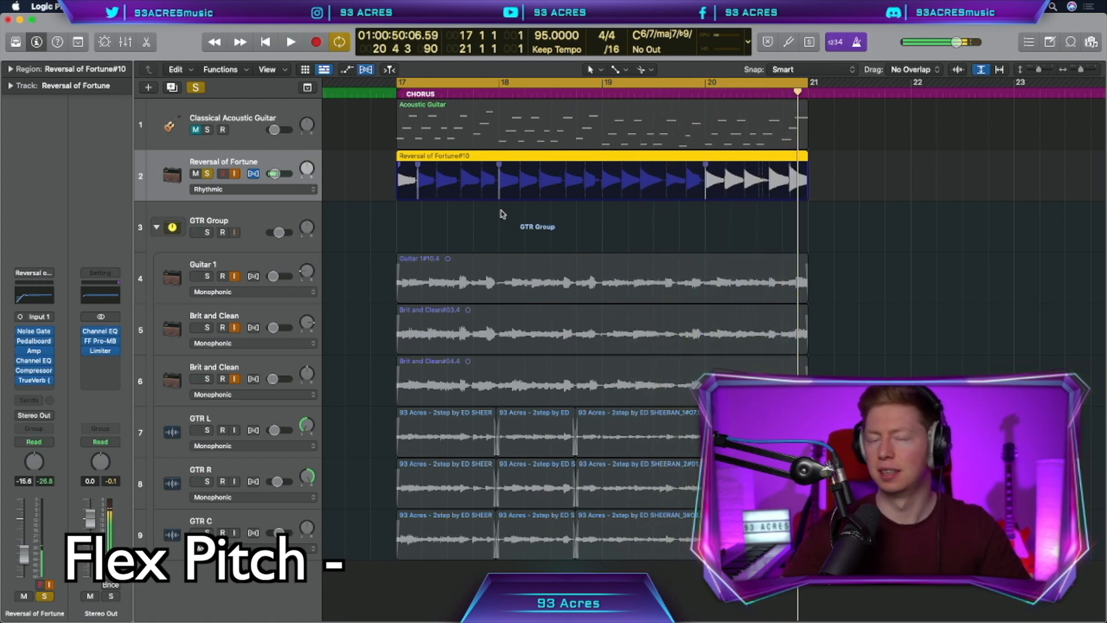
left_click(366, 69)
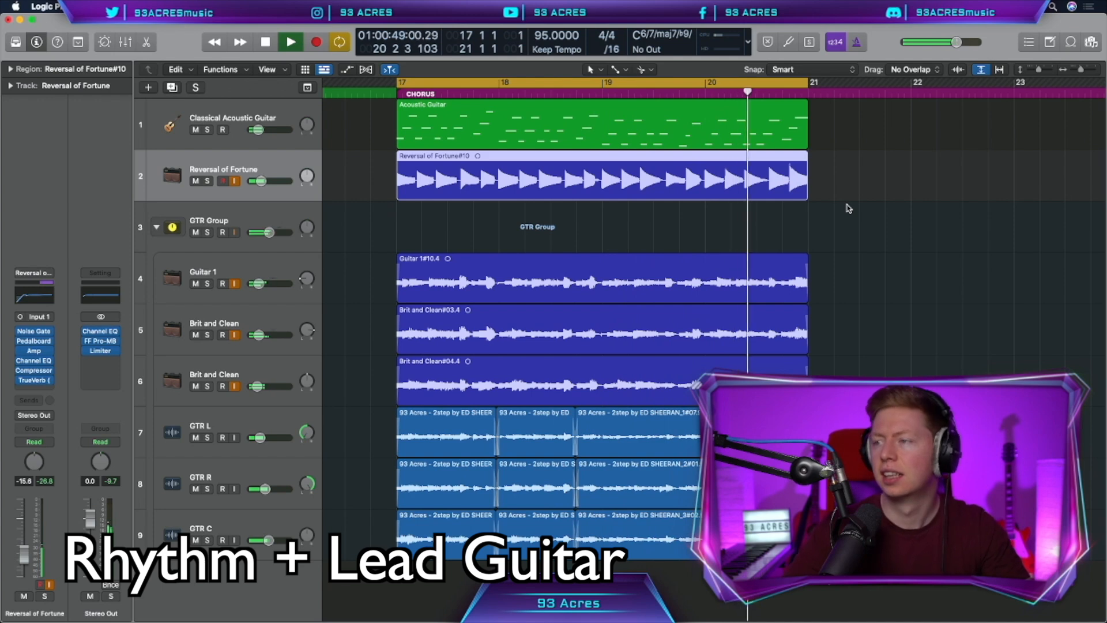
Adjust the amp processing and levels of the acoustic GTR L and GTR R channels in the mixer and audition all the guitars together
key("space")
left_click(848, 208)
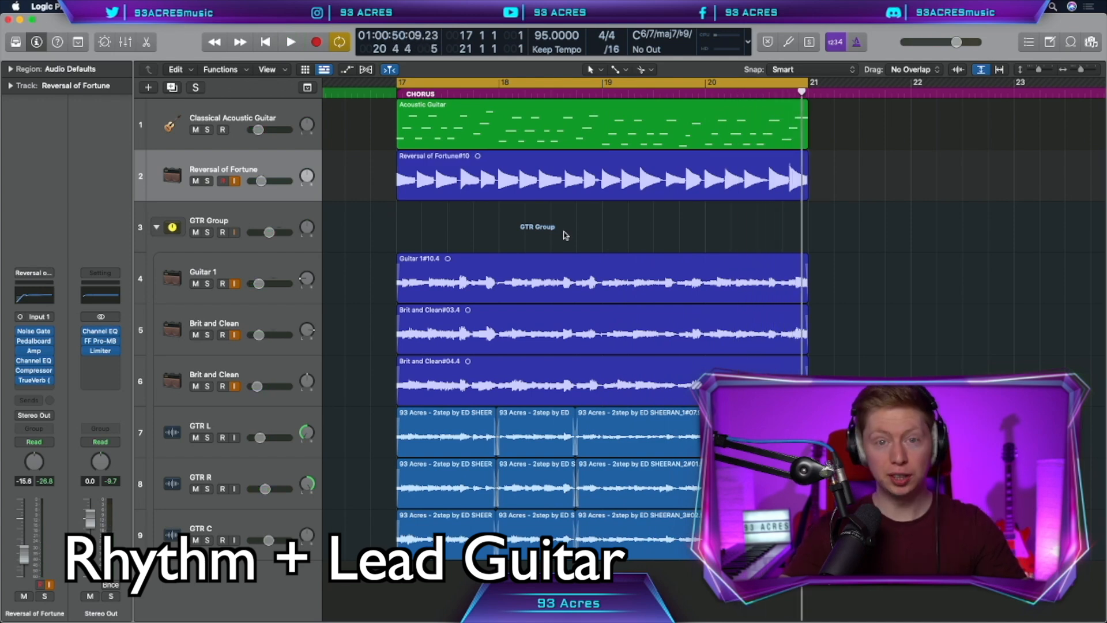
left_click(253, 426)
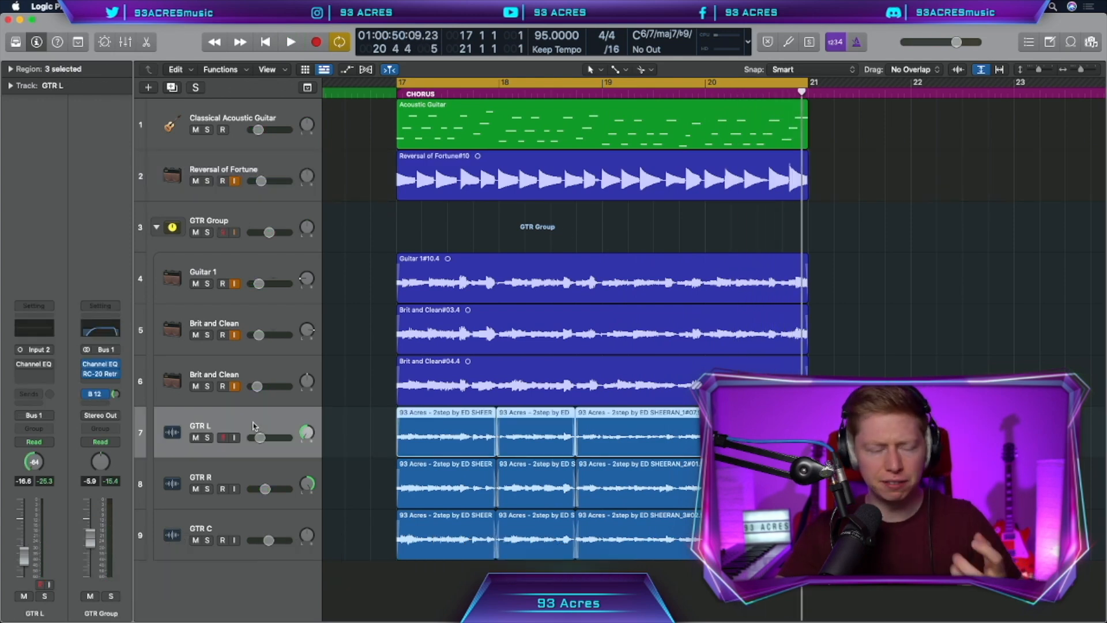
key("x")
left_click_drag(412, 312, 423, 312)
left_click(423, 312)
left_click_drag(514, 283, 513, 279)
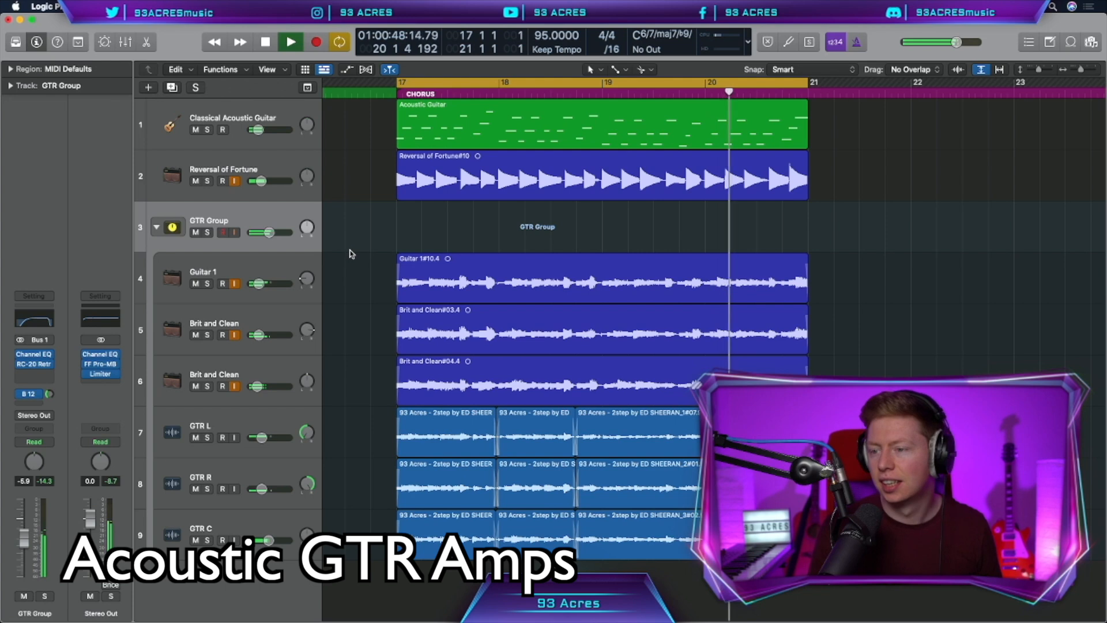
key("space")
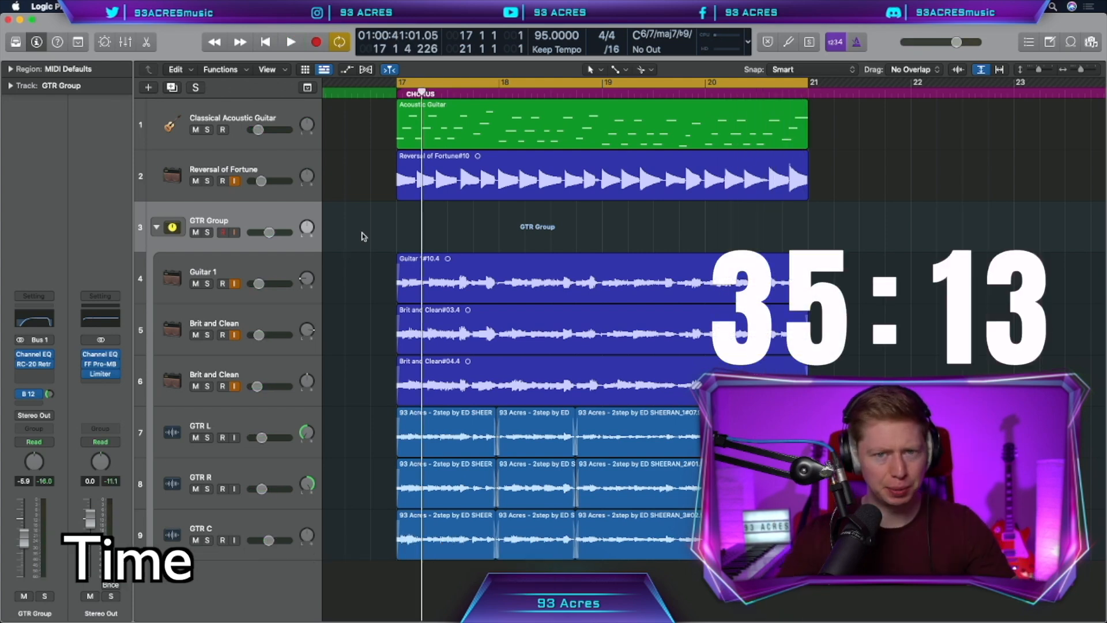
Create a new software instrument track below Reversal of Fortune and replace its default instrument with Sampler
left_click(148, 88)
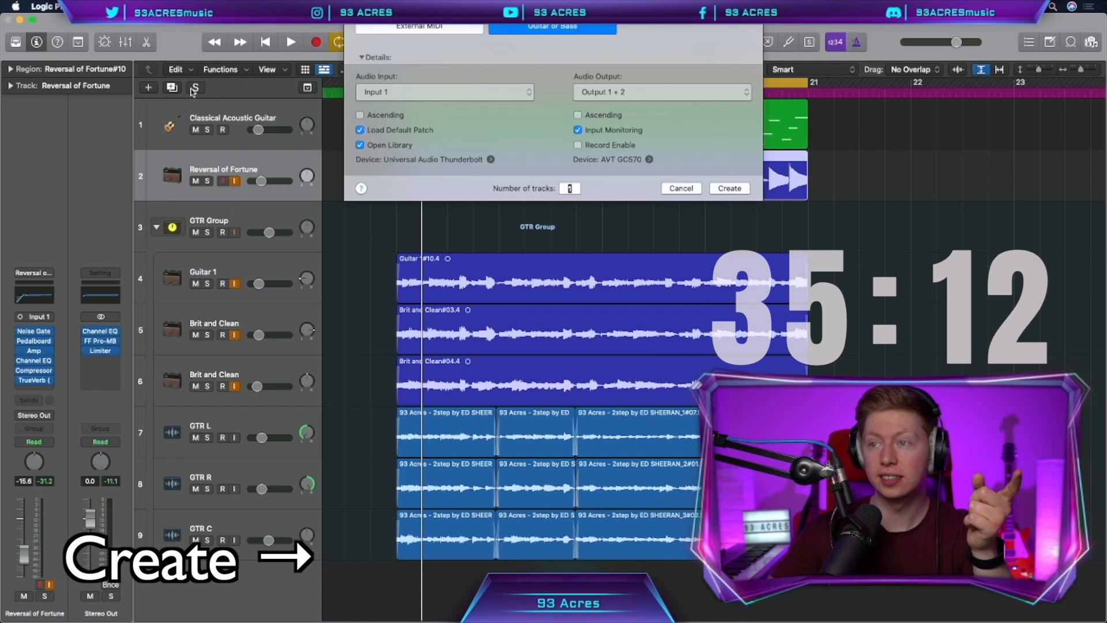
left_click(420, 39)
left_click(729, 188)
left_click(50, 329)
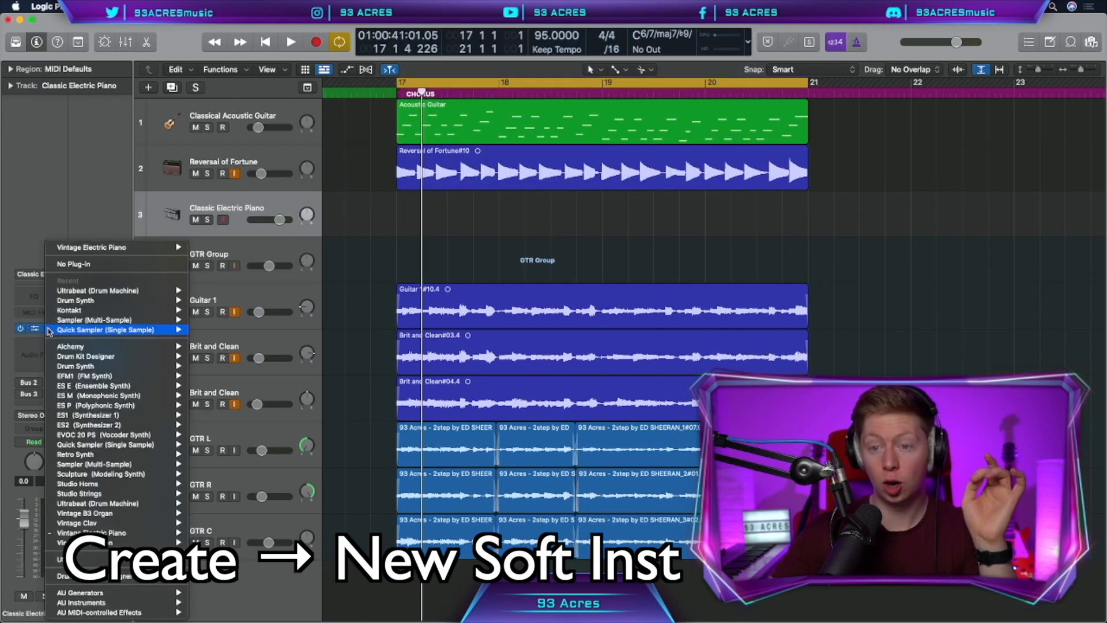
mouse_move(136, 464)
left_click(211, 474)
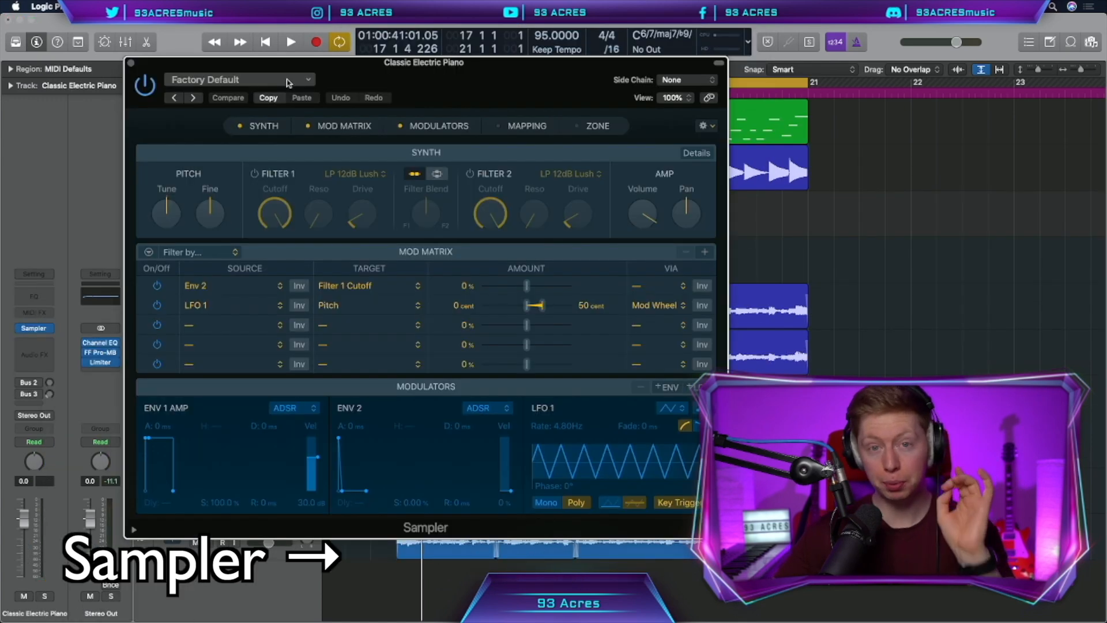
Load the Spinz 808 preset in Sampler and lengthen the amp envelope's release to about 500 ms
left_click(289, 83)
left_click(231, 441)
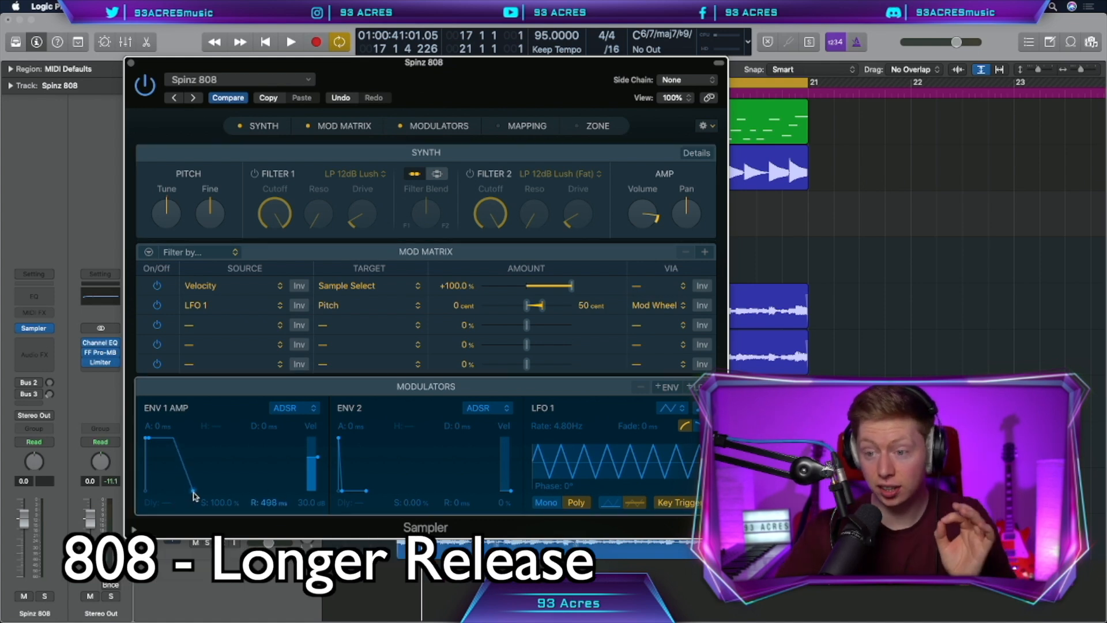
left_click_drag(194, 496, 197, 497)
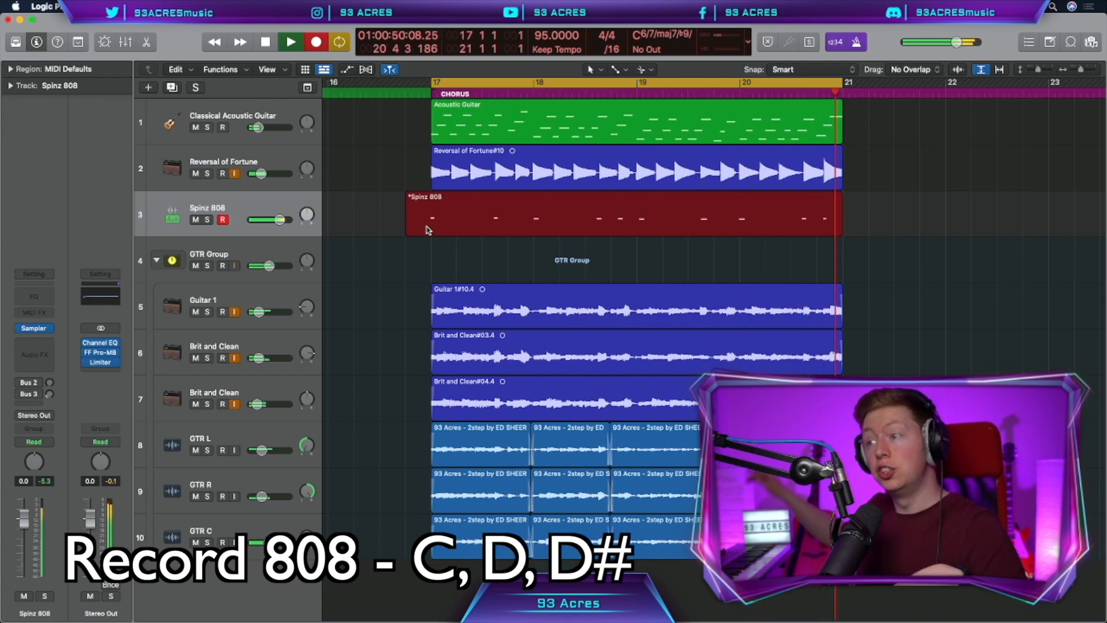
Record the Spinz 808 bass line over the chorus and quantize all its notes to 1/16 Note
key("space")
double_click(482, 228)
key("super+a")
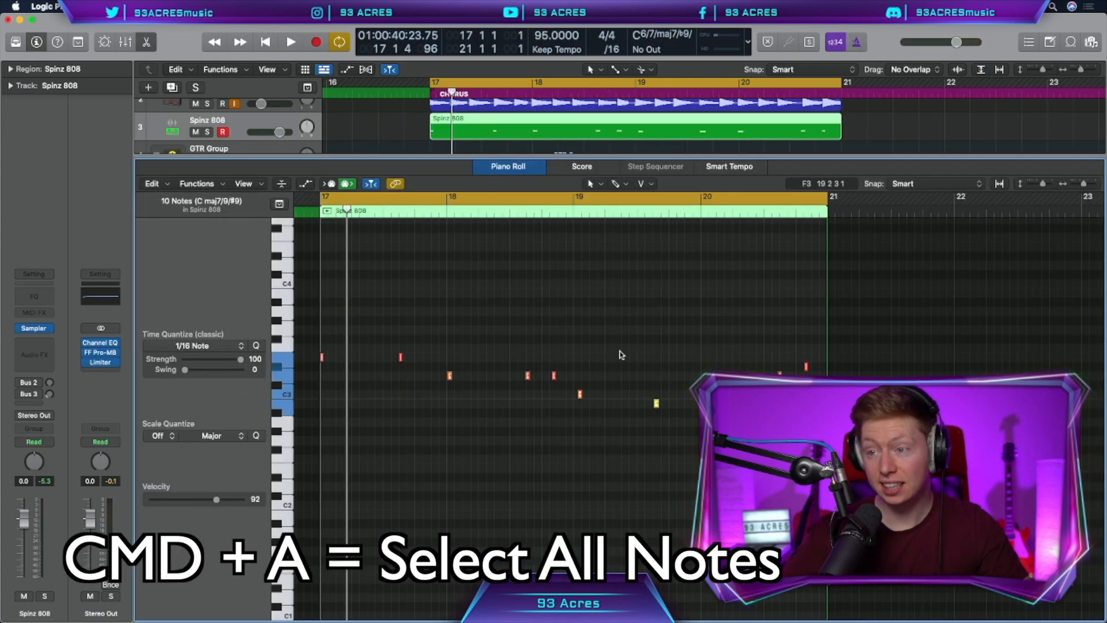
left_click(256, 345)
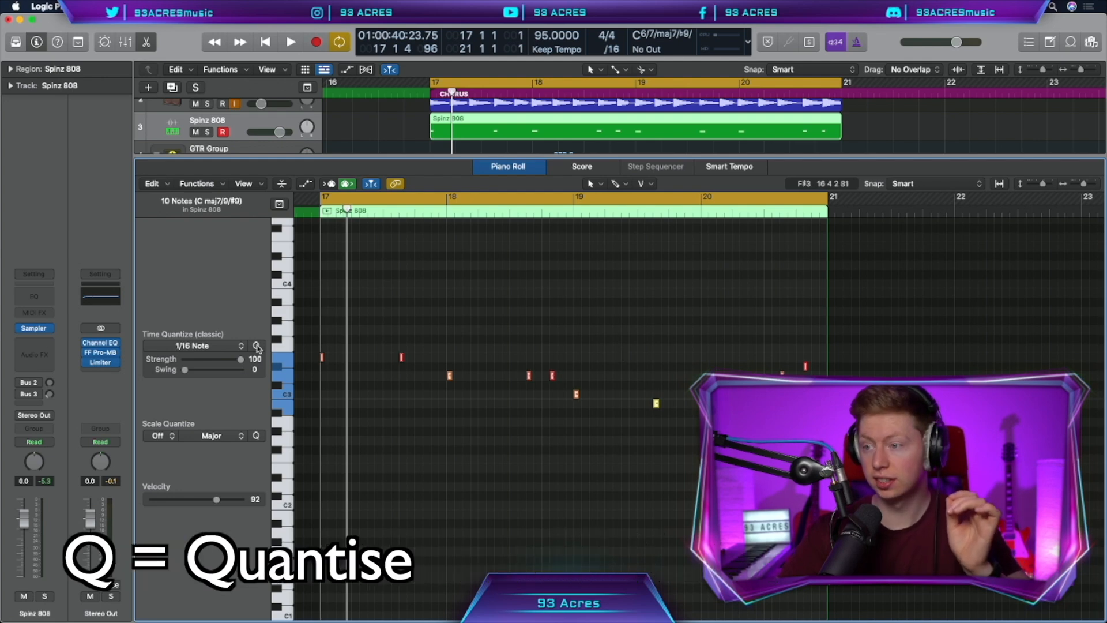
Apply the fixed velocity MIDI Transform to all Spinz 808 notes, giving them a velocity of 100
left_click(196, 183)
mouse_move(239, 299)
left_click(387, 301)
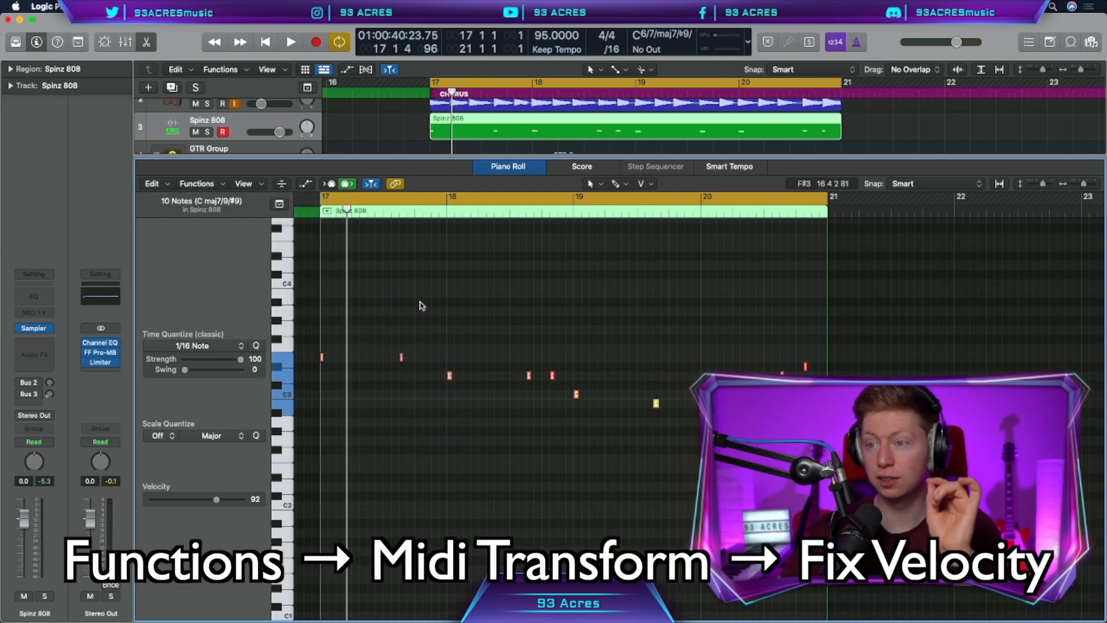
left_click(622, 411)
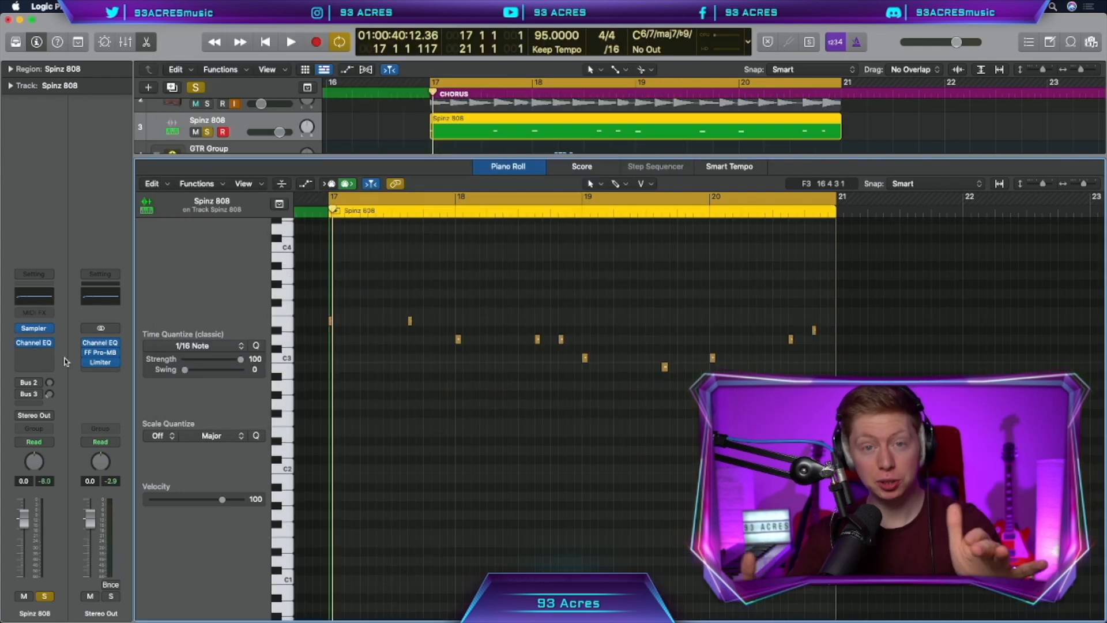
Insert the Camel Audio CamelCrusher plug-in after the Channel EQ on the Spinz 808 track and load its Subtle Master factory preset
left_click(34, 352)
mouse_move(39, 584)
mouse_move(144, 435)
mouse_move(268, 437)
left_click(339, 438)
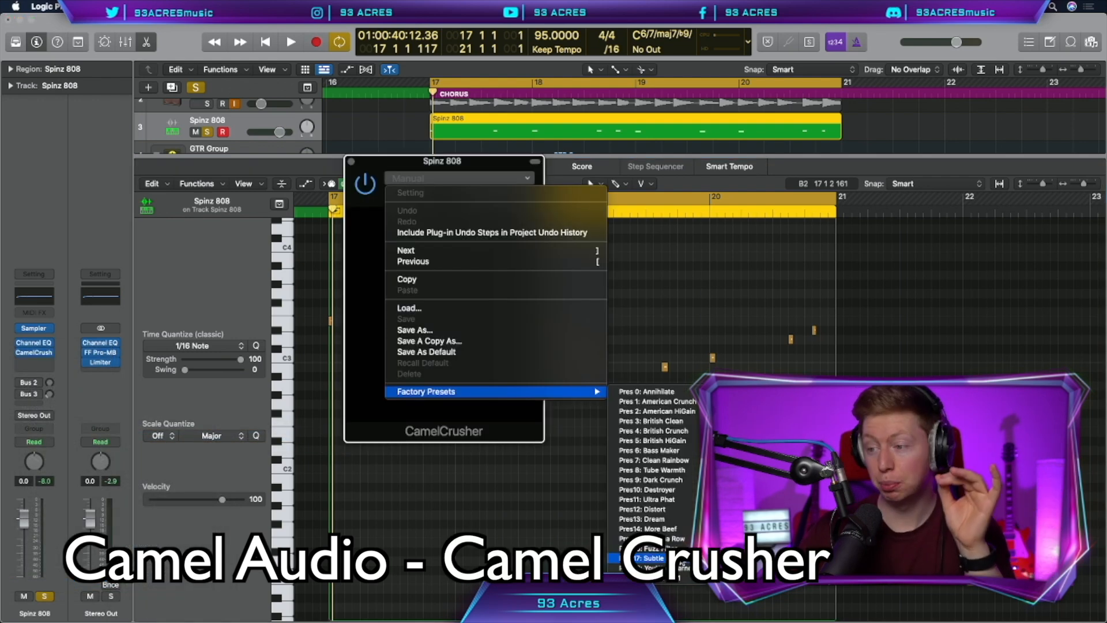
left_click(681, 558)
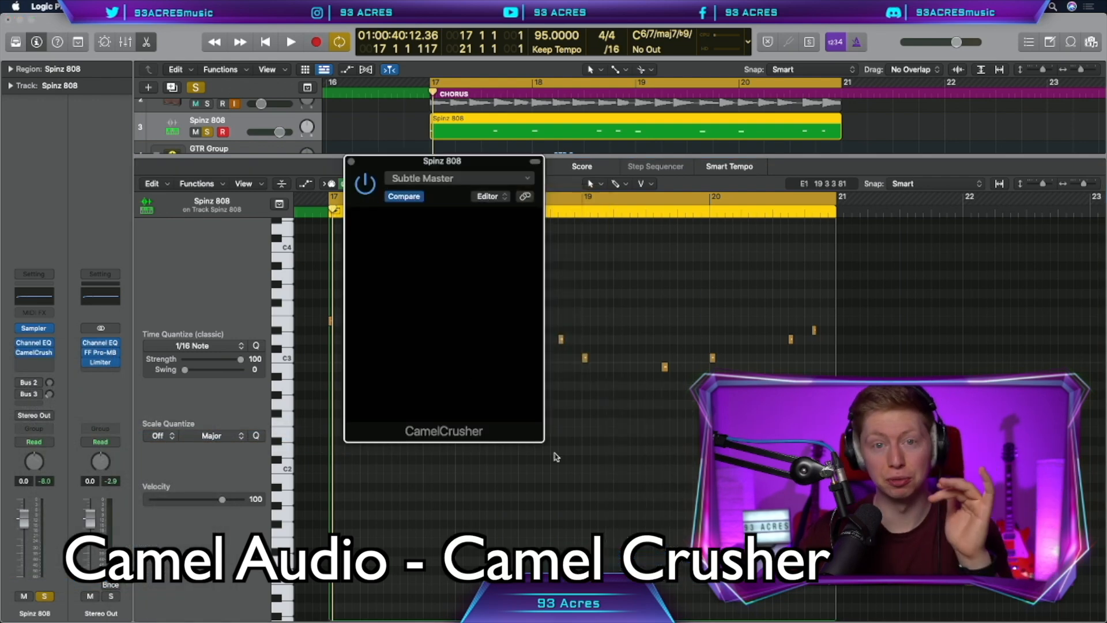
Compare the soloed 808 with CamelCrusher off and on during playback, leave the plug-in bypassed and close its window
left_click_drag(348, 165, 198, 131)
left_click(214, 152)
key("space")
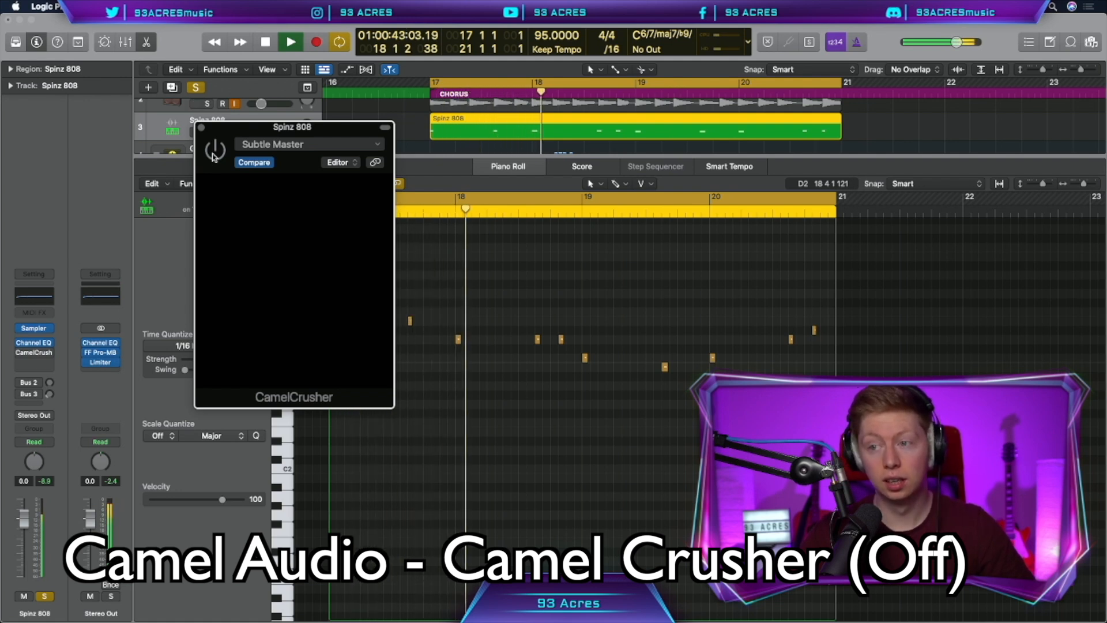
left_click(214, 153)
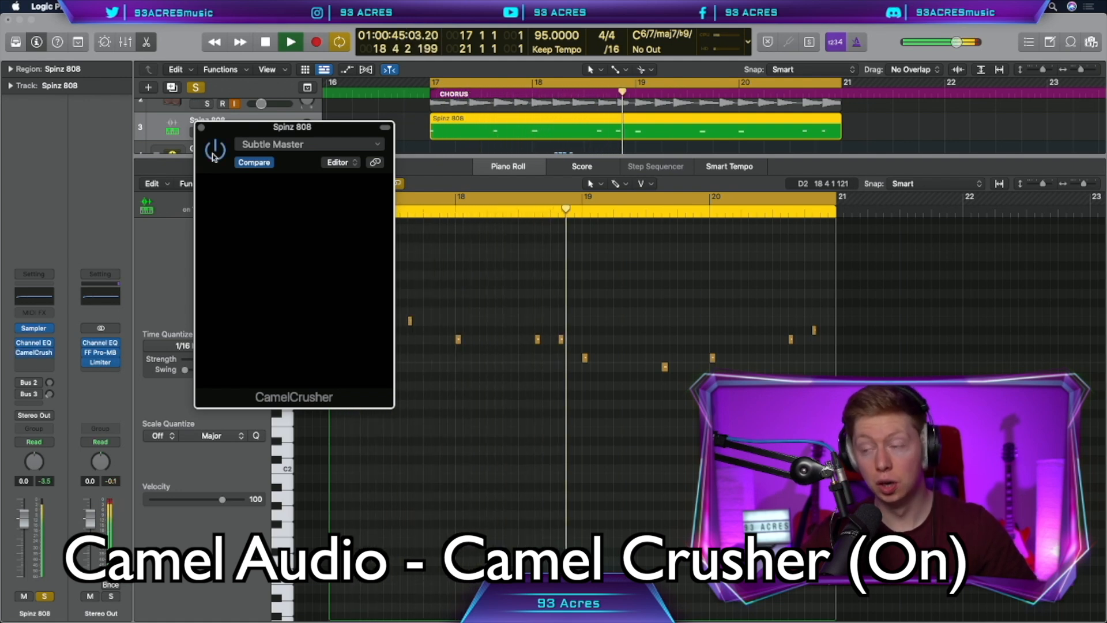
key("space")
left_click(201, 127)
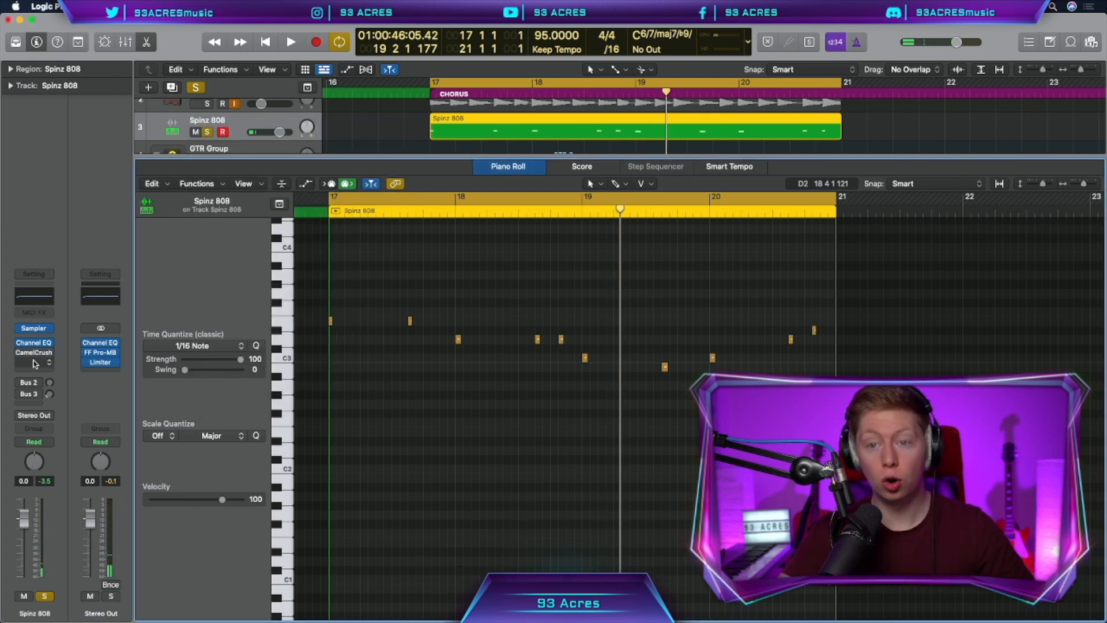
Insert the Distortion plug-in after CamelCrusher on the Spinz 808 track and set its output to about -6.0 dB during playback
left_click(34, 362)
mouse_move(81, 485)
mouse_move(171, 501)
left_click(232, 500)
key("space")
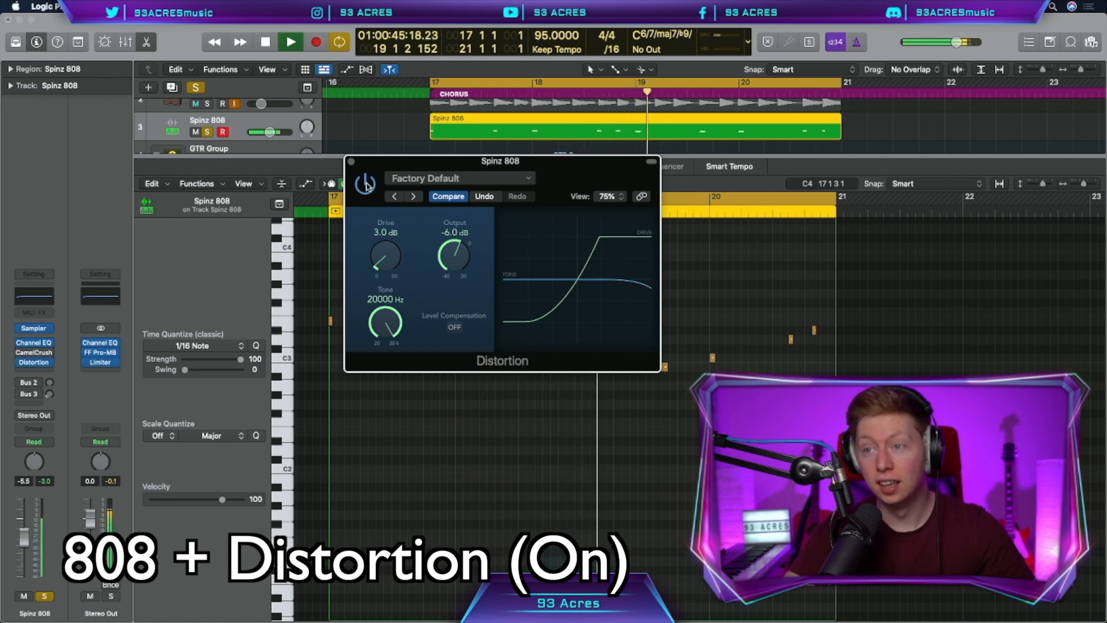
left_click_drag(459, 259, 459, 256)
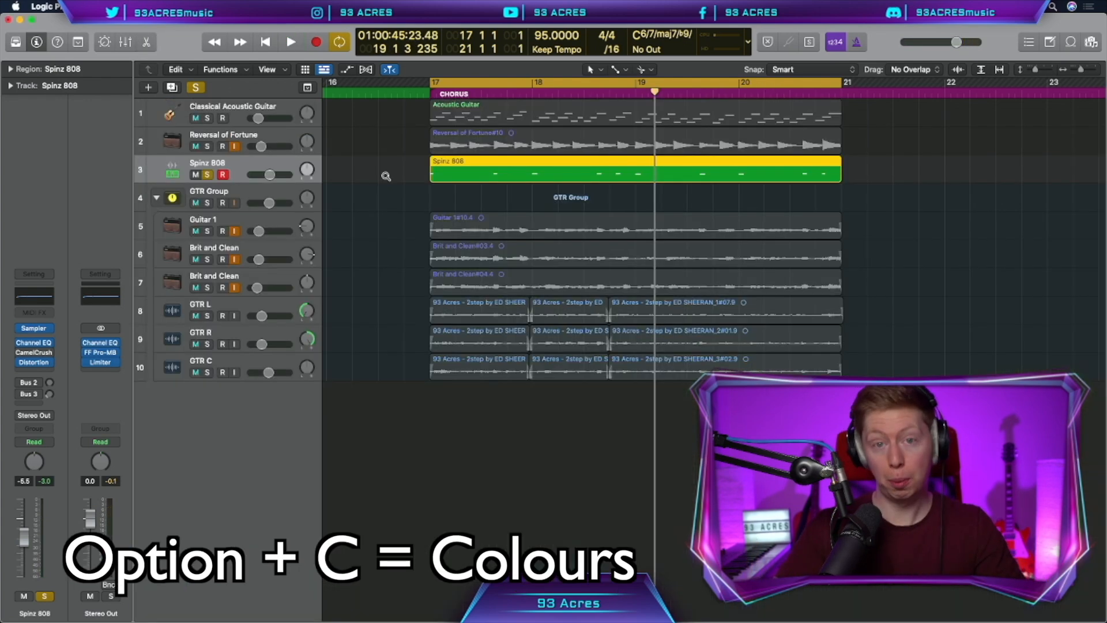
Colour the Spinz 808 region red and move its track to the head of the track list
key("alt+c")
left_click(350, 220)
left_click(383, 252)
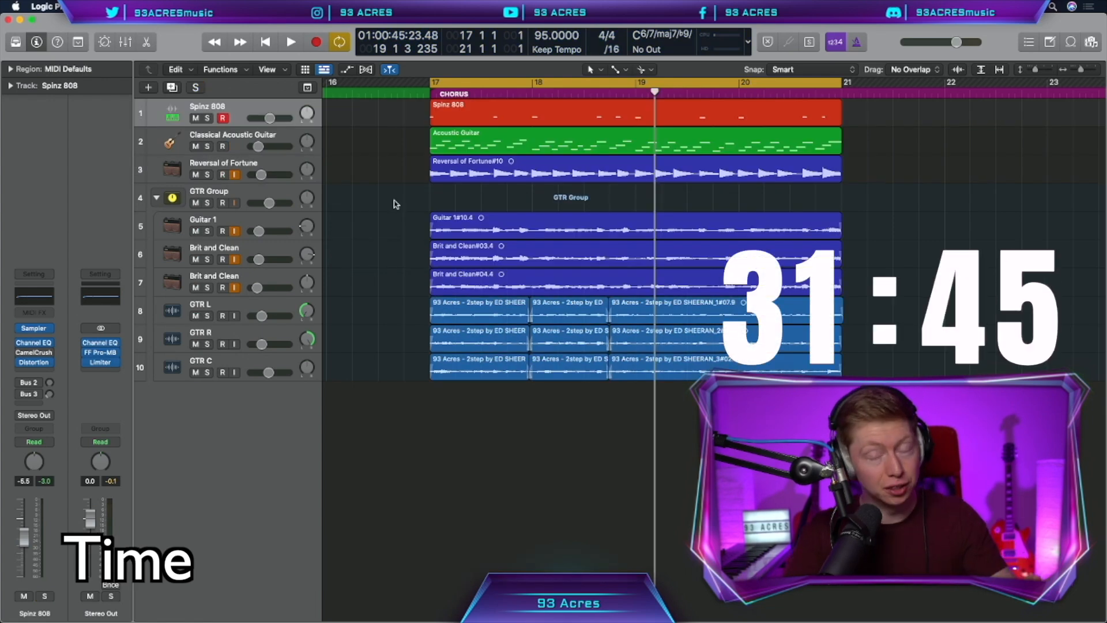
Create a software instrument track below Spinz 808 and load the stereo version of Native Instruments Kontakt on it
key("alt+super+n")
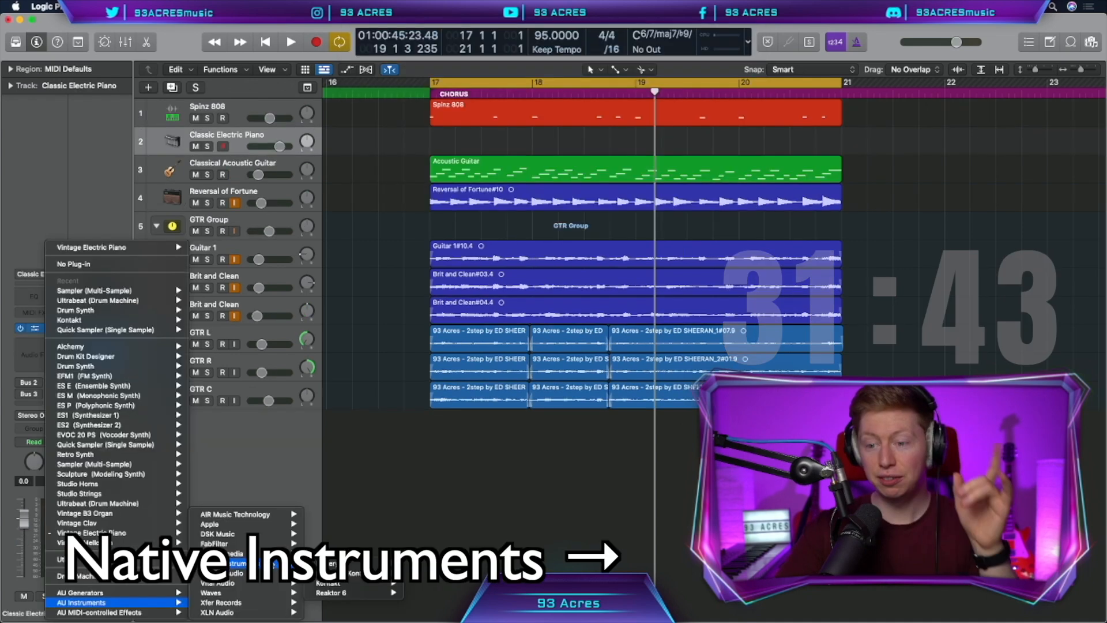
mouse_move(351, 583)
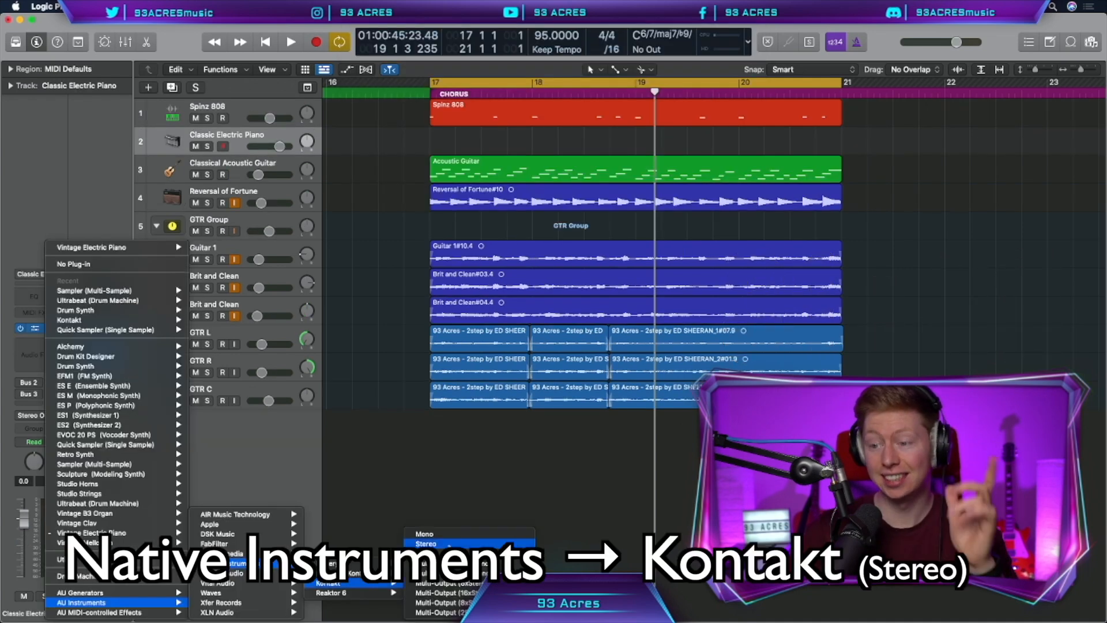
left_click(427, 544)
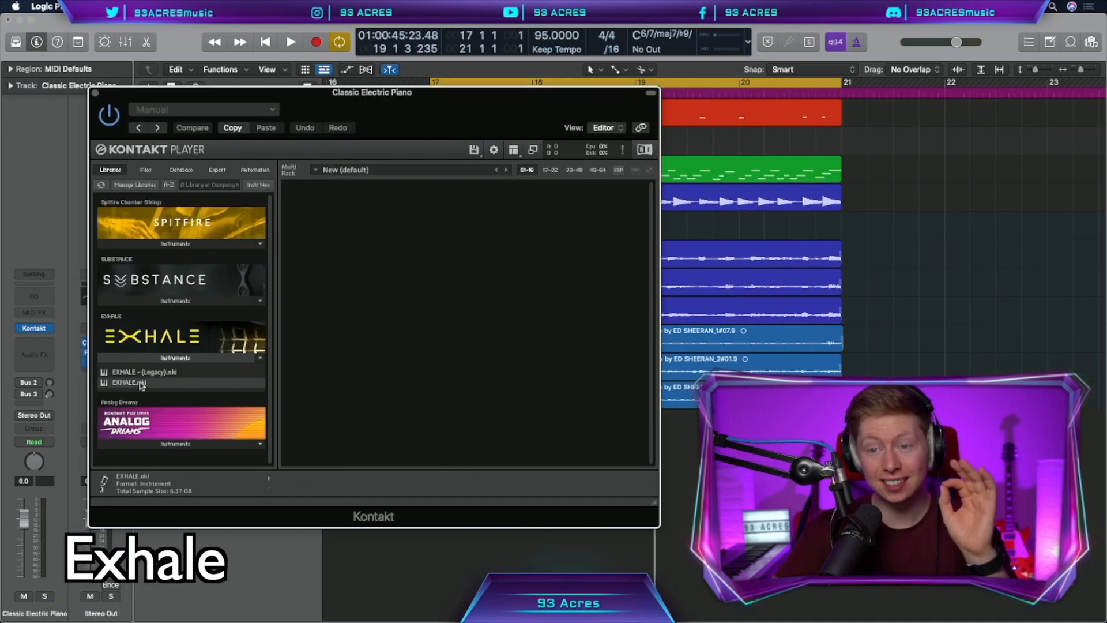
Load the EXHALE.nki instrument in Kontakt and choose its 007. Merfolk preset
double_click(140, 383)
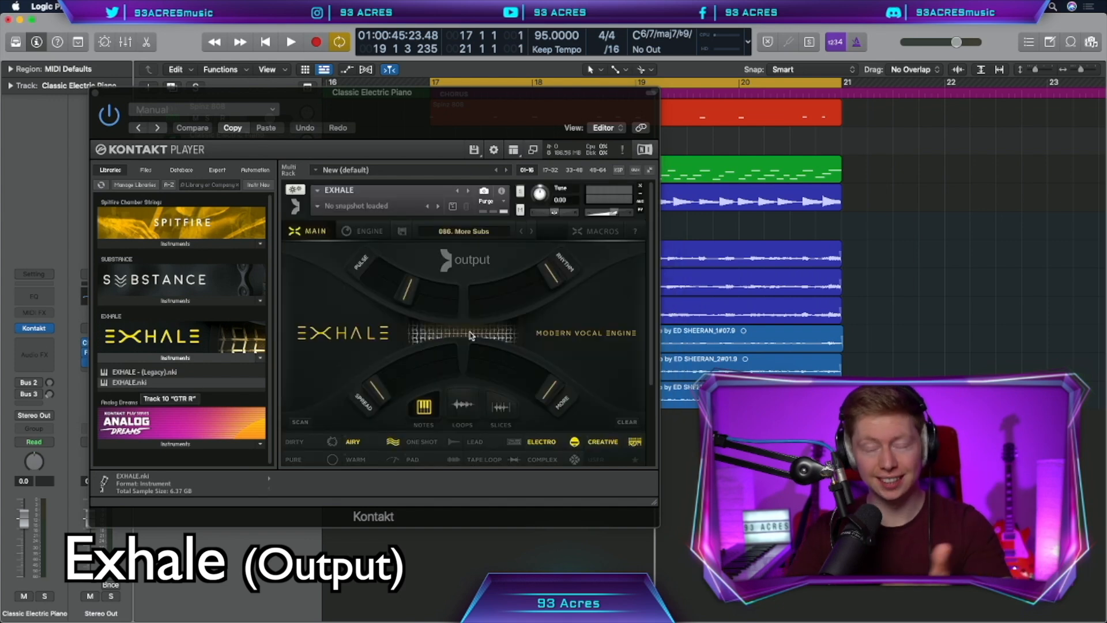
scroll(470, 336, "down", 4)
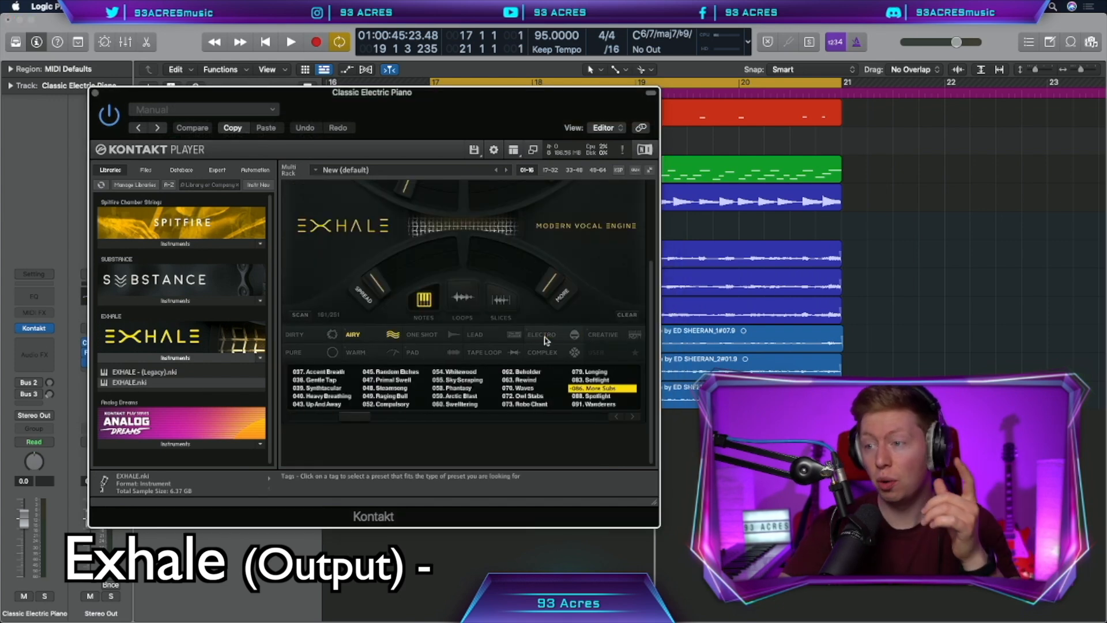
left_click(321, 406)
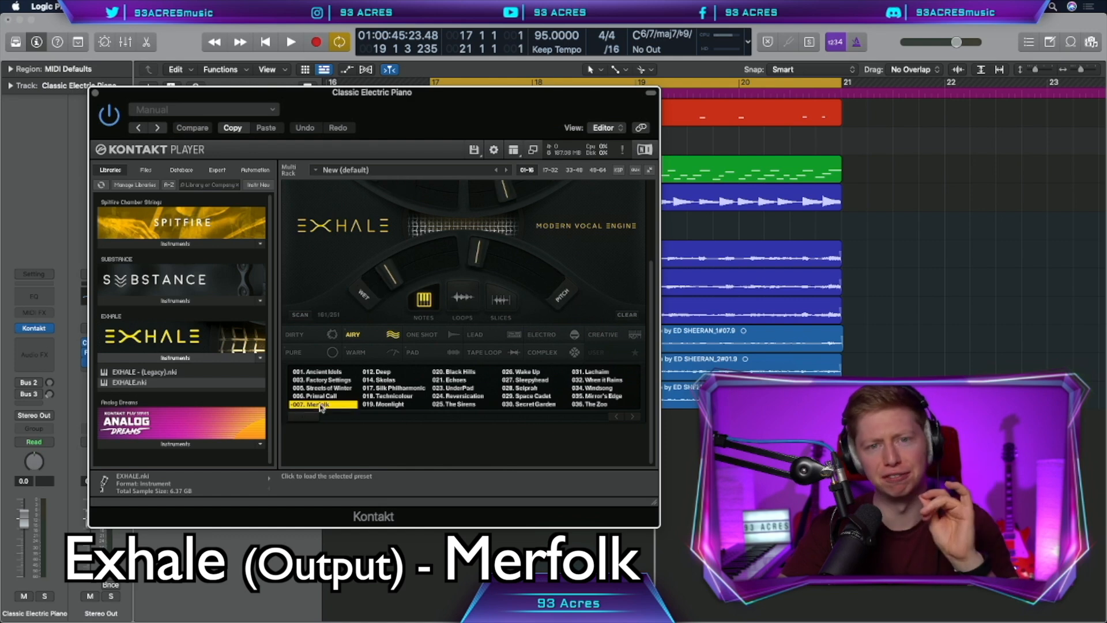
Increase the Merfolk preset's spread and shorten its envelope attack in Exhale's engine settings
left_click_drag(501, 302, 503, 282)
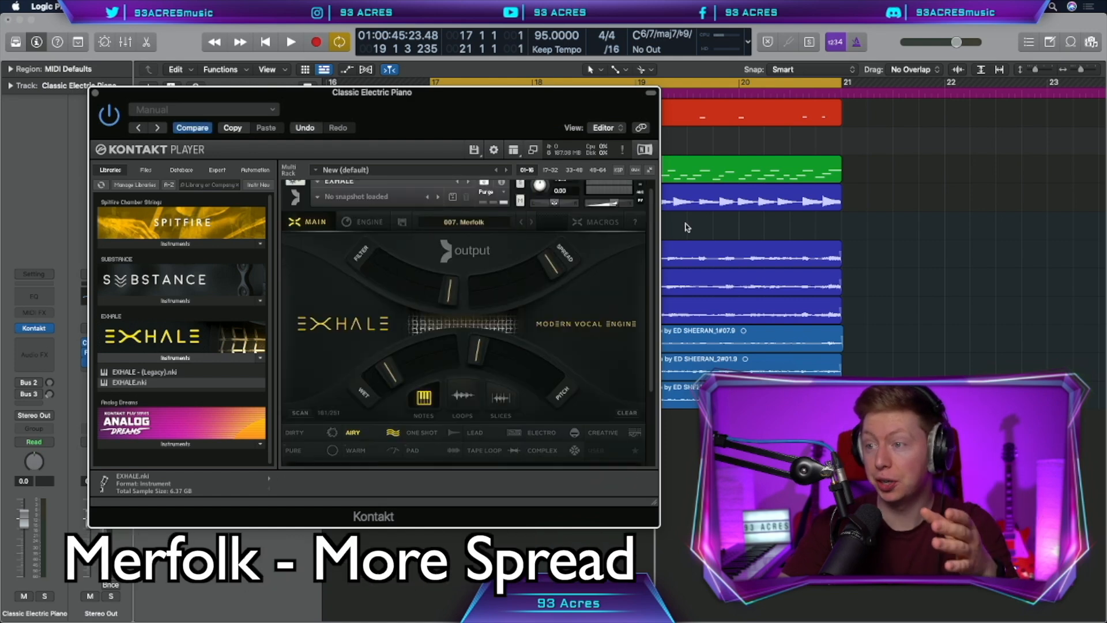
left_click_drag(384, 375, 382, 360)
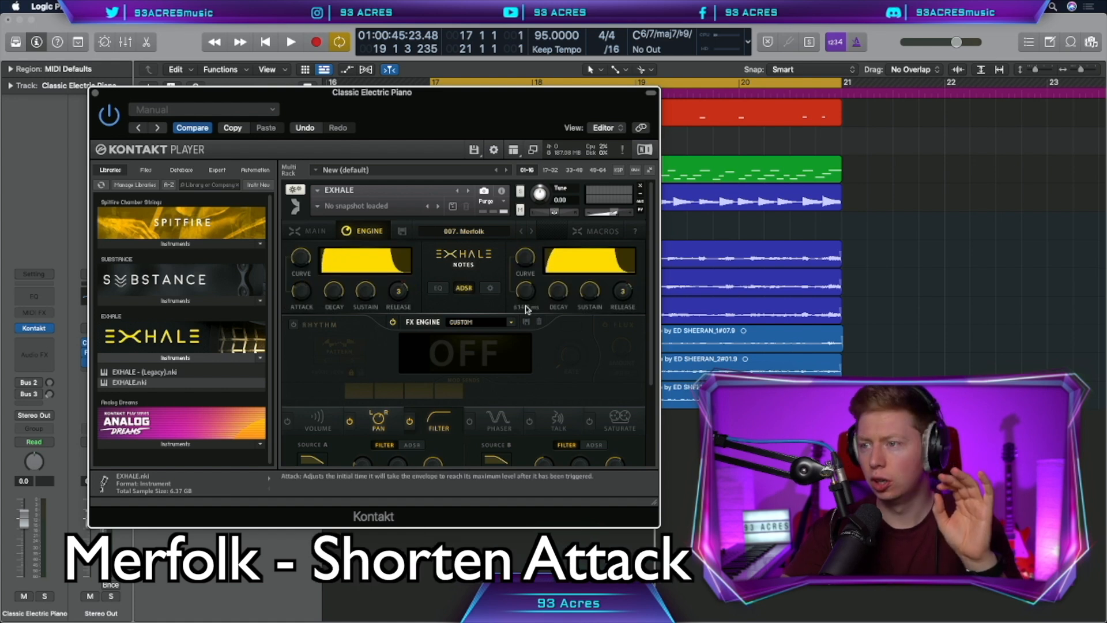
left_click_drag(526, 319, 526, 335)
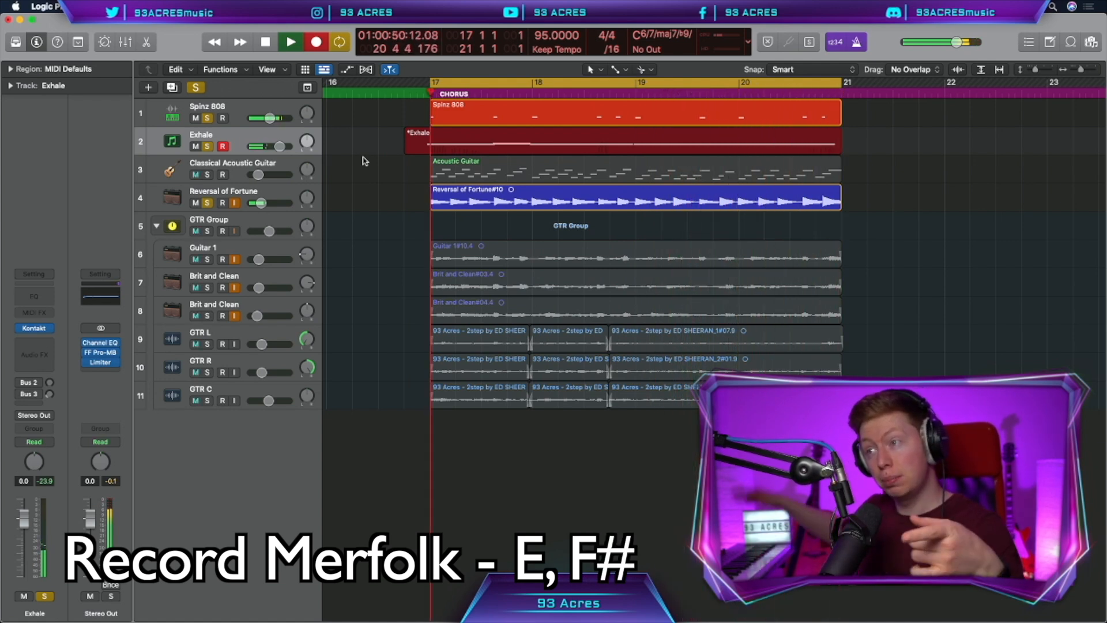
Stop recording, quantize all the recorded Exhale notes to 1/16 and apply the Fixed Velocity MIDI transform to them
key("space")
key("p")
key("super+a")
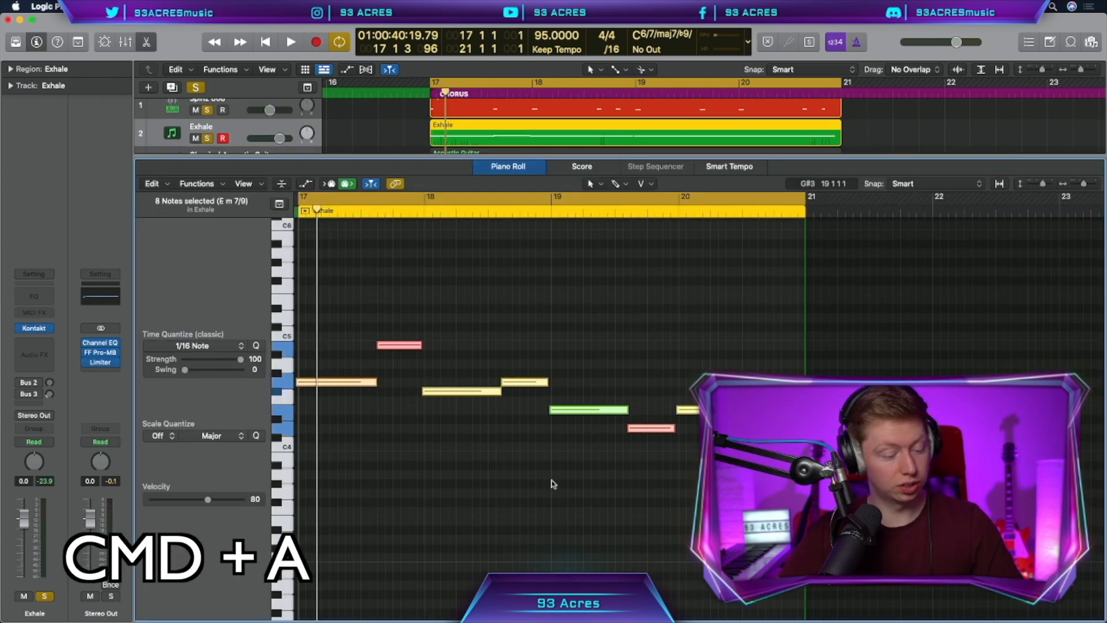
key("q")
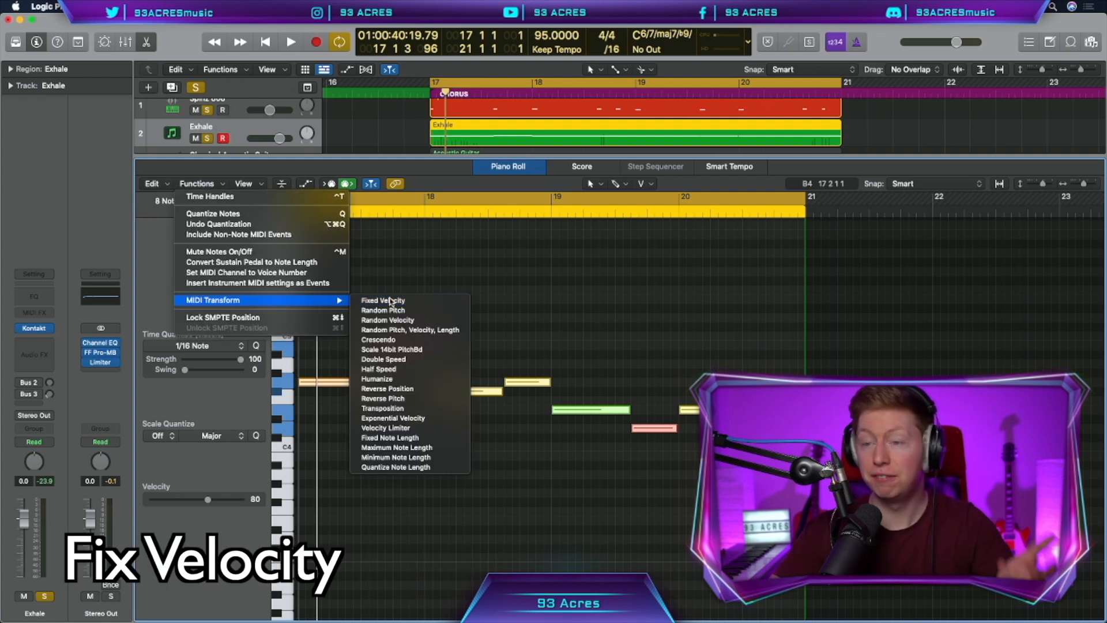
left_click(391, 301)
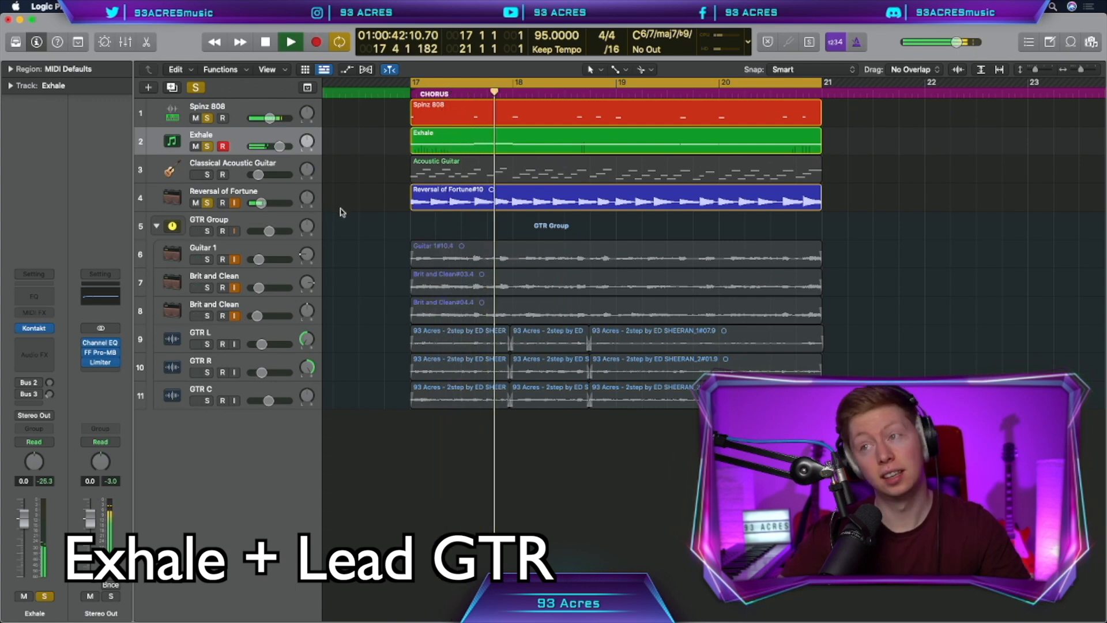
Fine-tune the Spinz 808 track's volume and reroute the Exhale track's Bus 3 send to Bus 12 (Long Verb)
left_click_drag(270, 118, 269, 119)
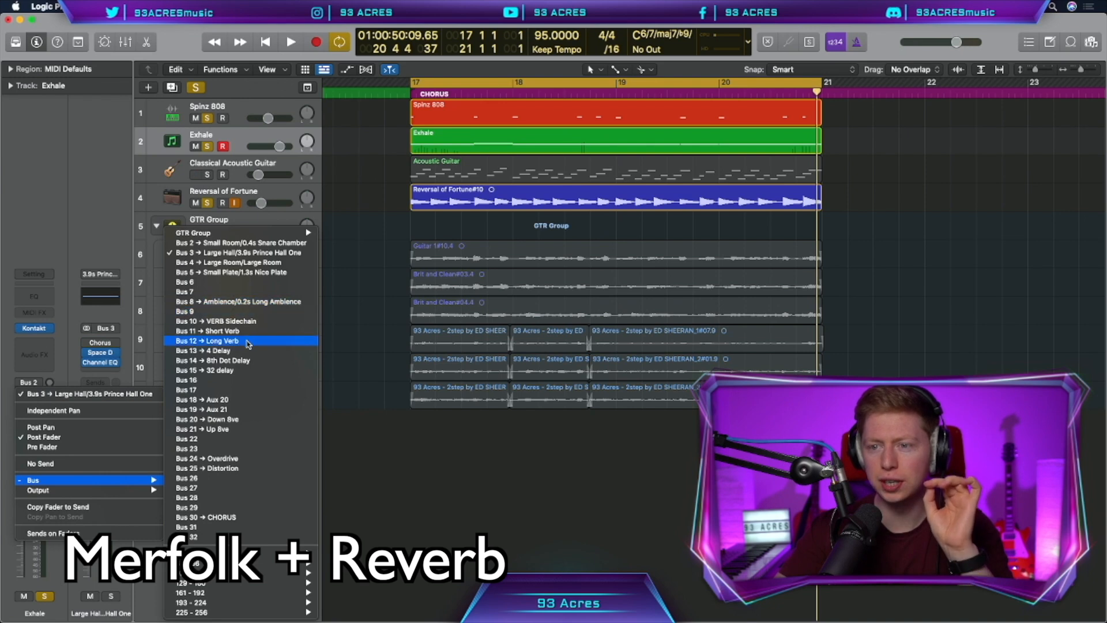
left_click(248, 340)
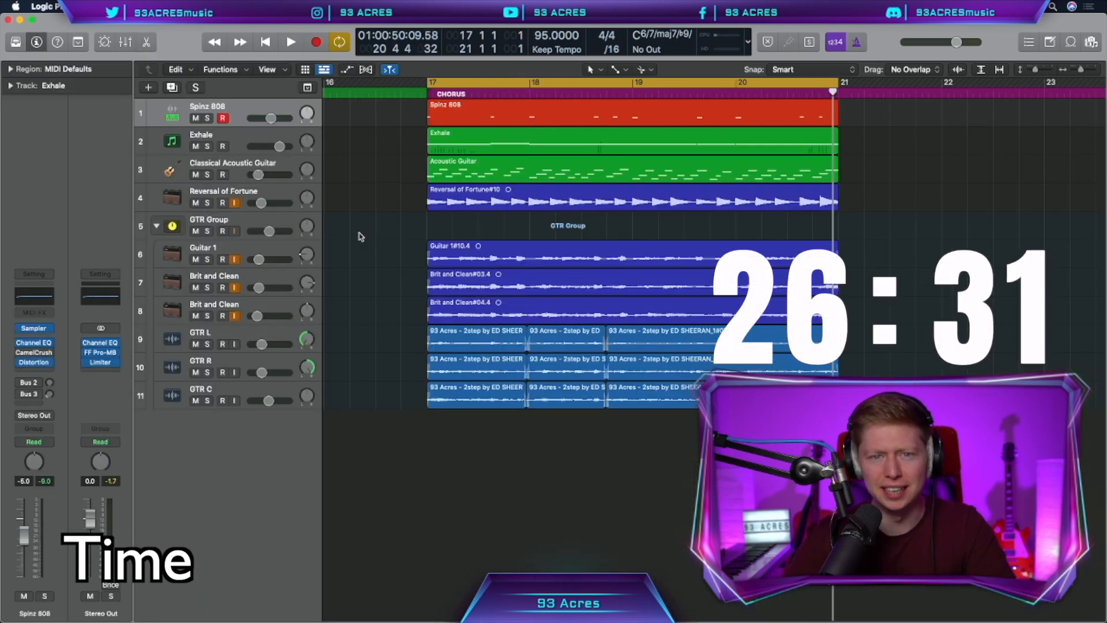
Create a software instrument track below Exhale and load the stereo version of Retro Synth on it
left_click(247, 136)
left_click(148, 87)
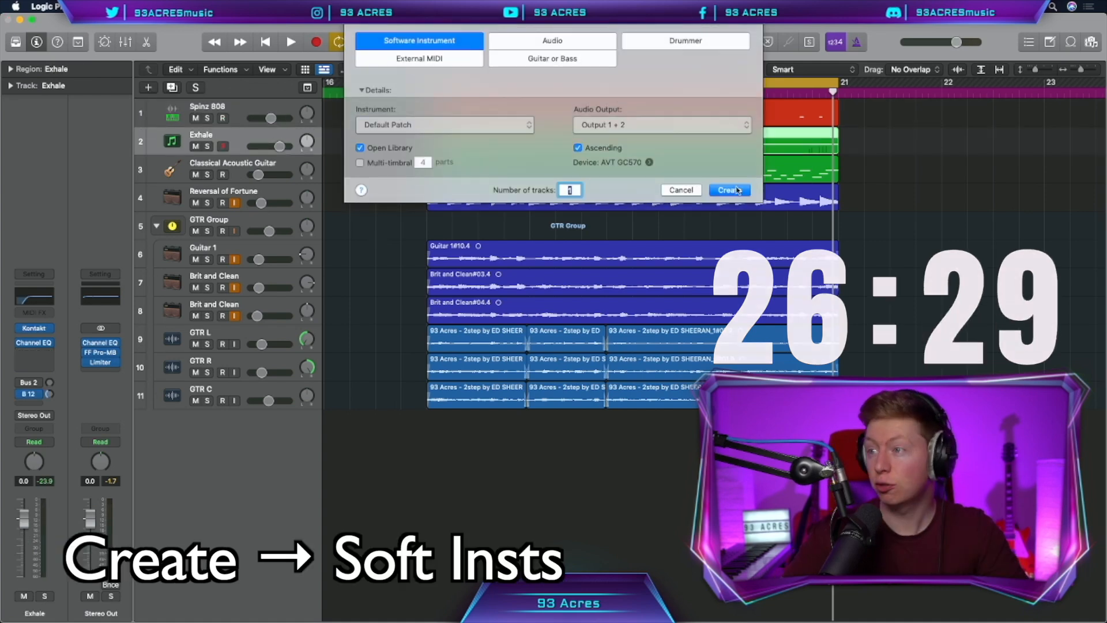
left_click(731, 190)
left_click(51, 328)
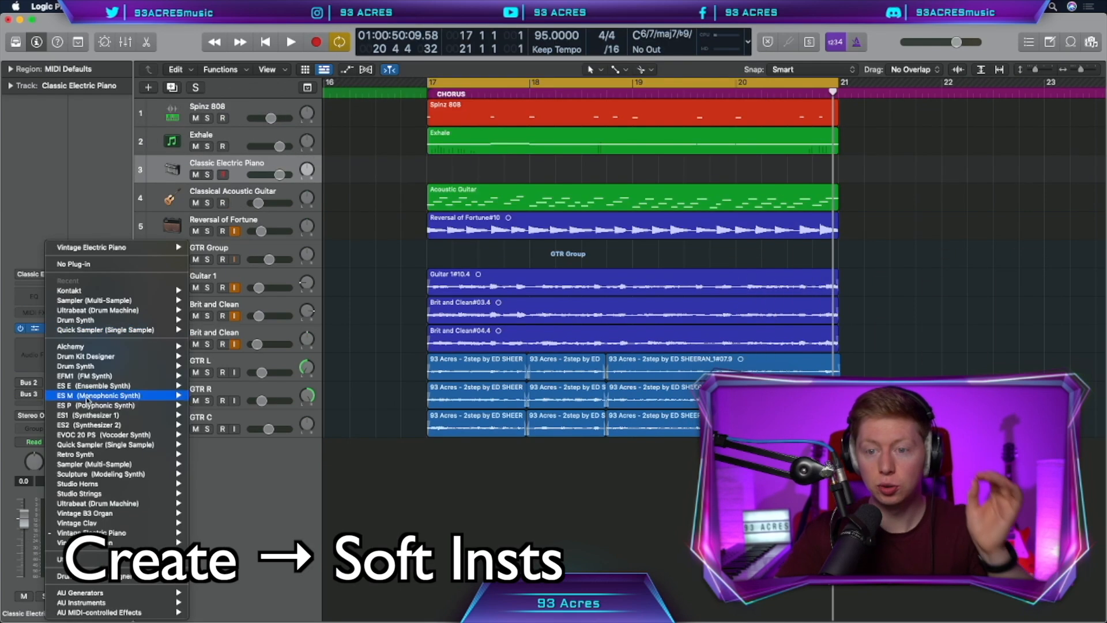
mouse_move(123, 457)
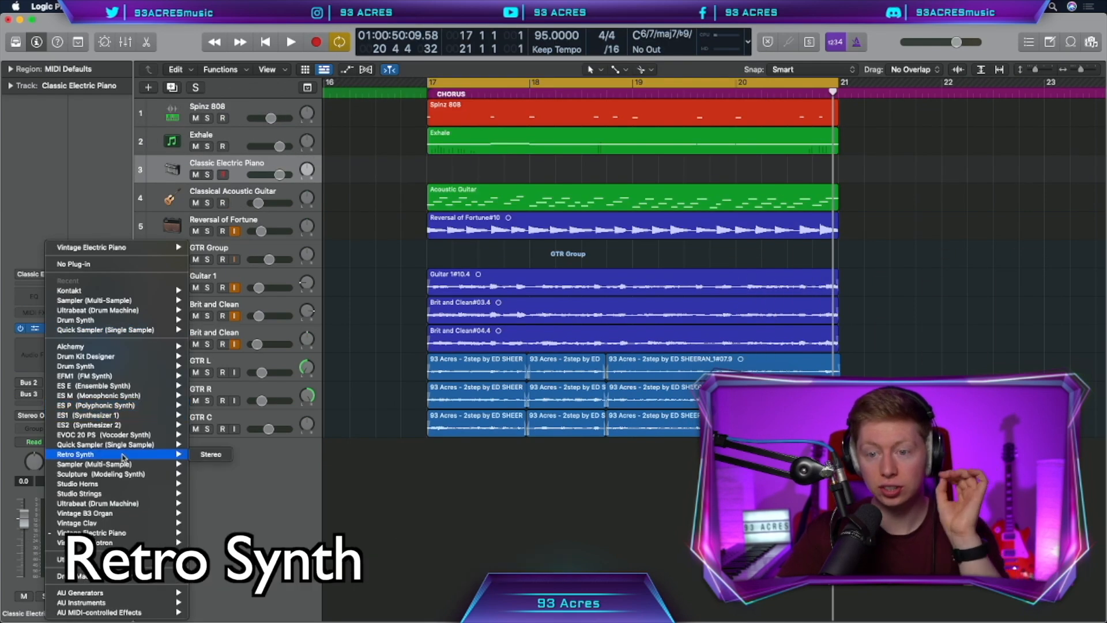
left_click(199, 455)
Shift Retro Synth's oscillator mix towards Osc 1 and lower the cutoff of its LP 24dB Lush filter
left_click_drag(444, 335, 445, 330)
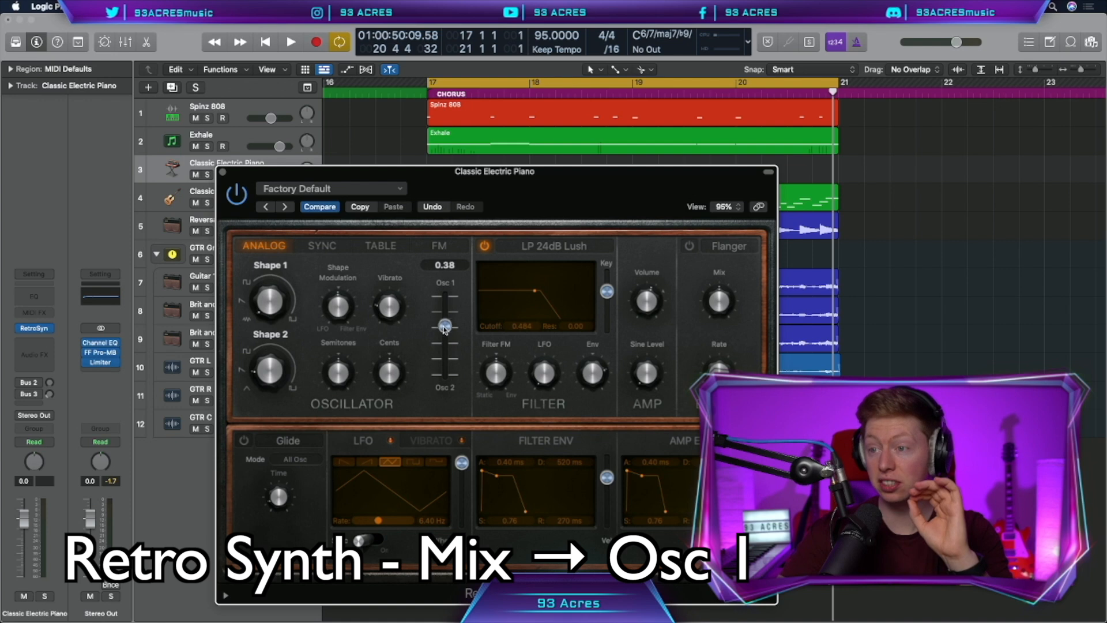
left_click_drag(535, 291, 516, 295)
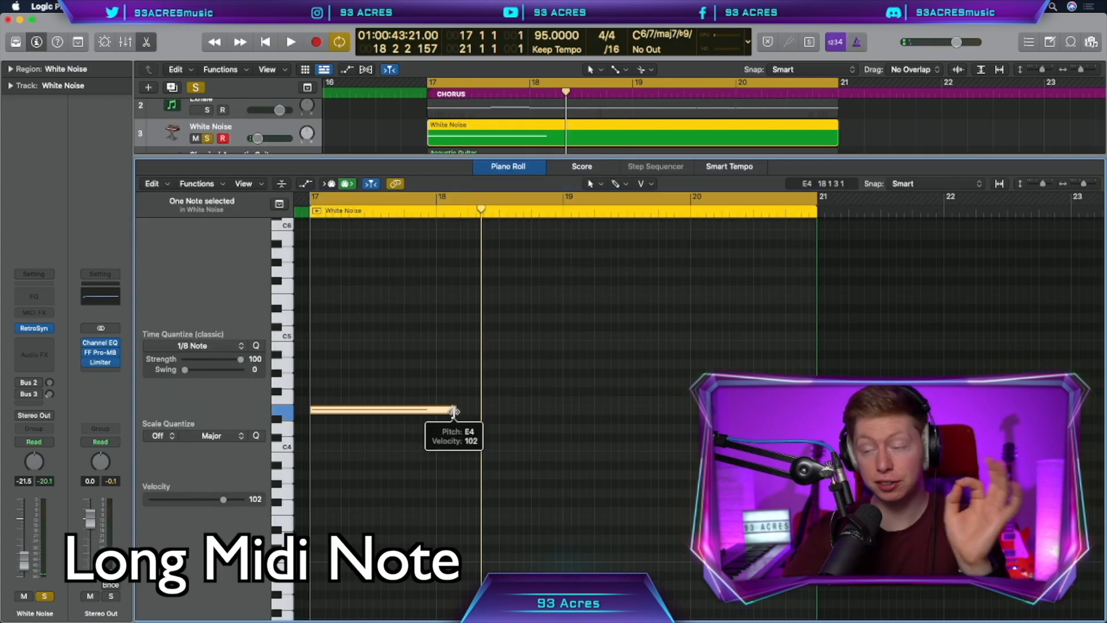
Extend the White Noise region's E4 note to bar 21 and insert AutoFilter after Channel EQ on its track
left_click_drag(454, 411, 819, 410)
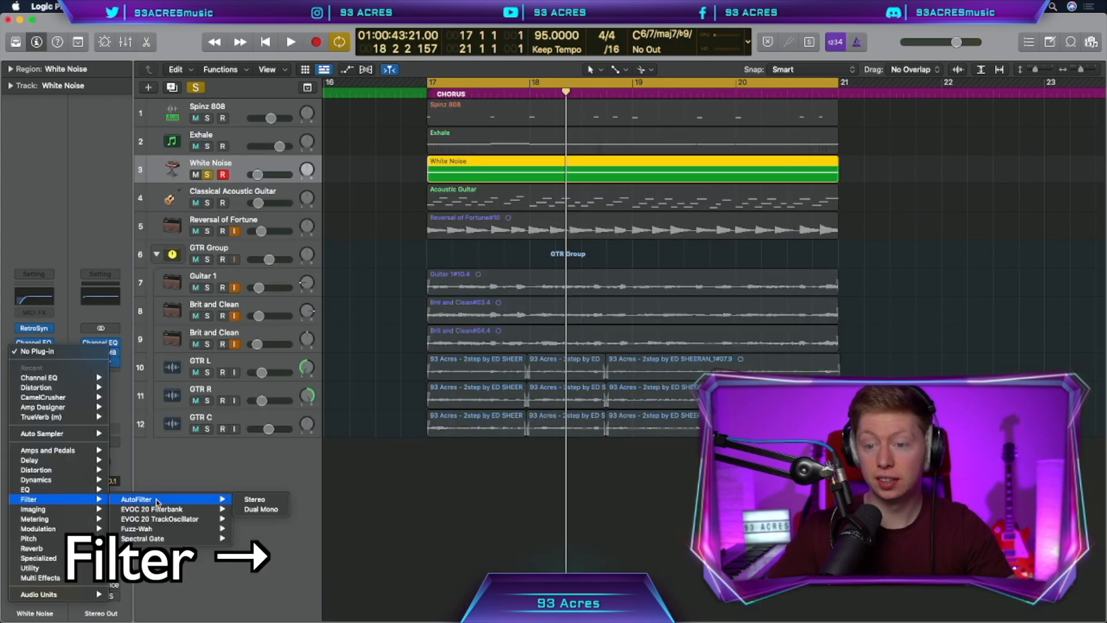
left_click(136, 500)
Show track automation, set White Noise to Latch mode and bring up AutoFilter's Cutoff parameter by moving it to 44%
key("a")
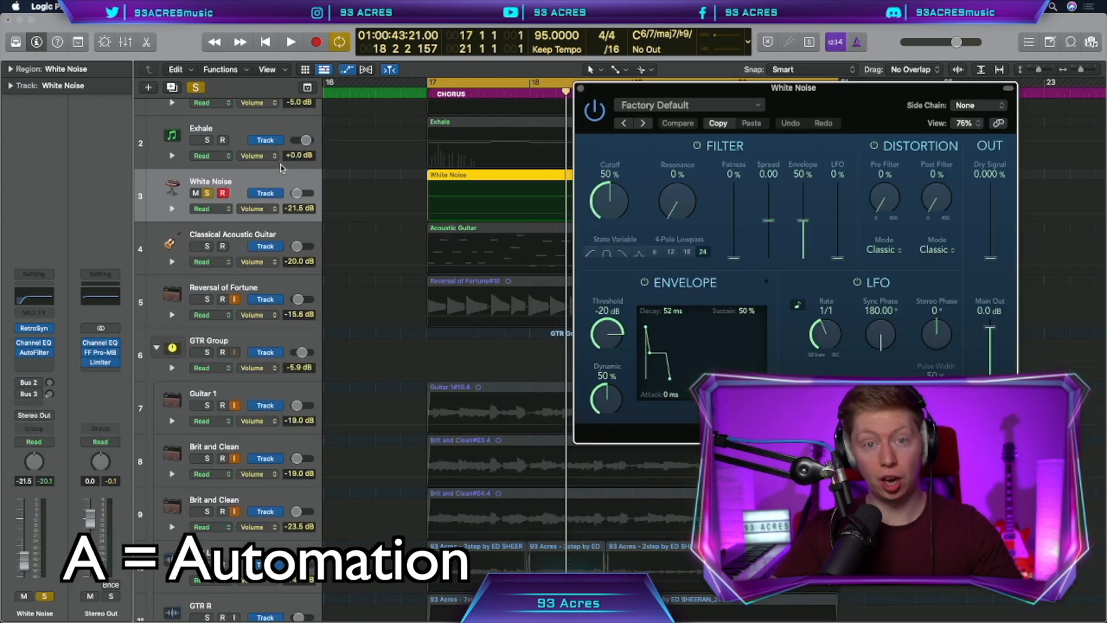
left_click(213, 209)
left_click(218, 231)
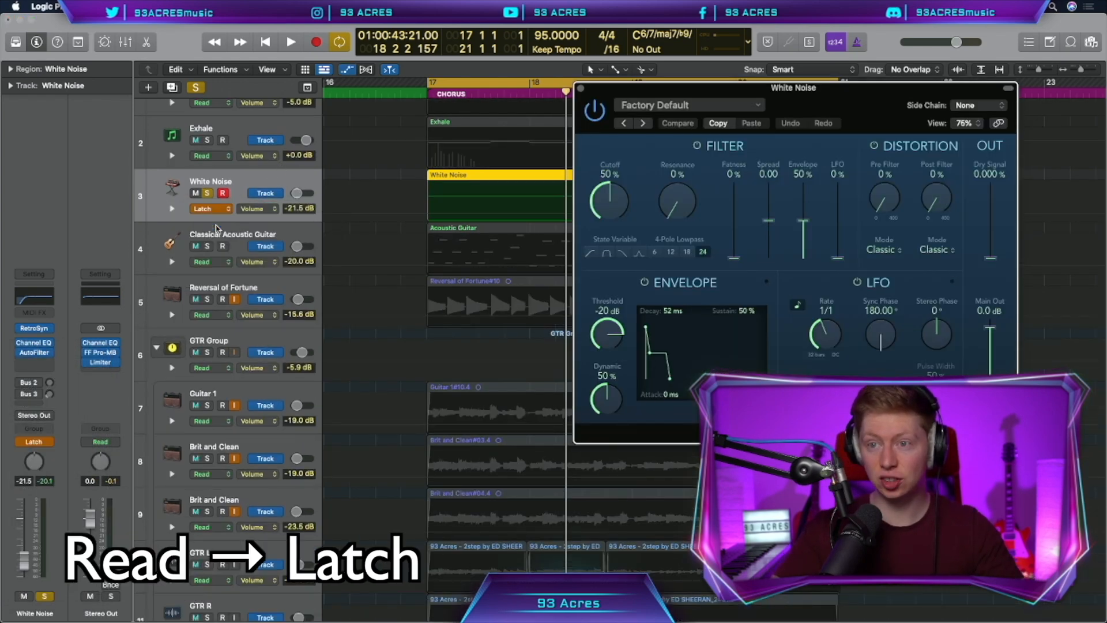
left_click(605, 201)
Return White Noise to Read and shape its cutoff automation from 12% at bar 17 through 37% to 81%, dropping to 20% at bar 21
left_click(427, 208)
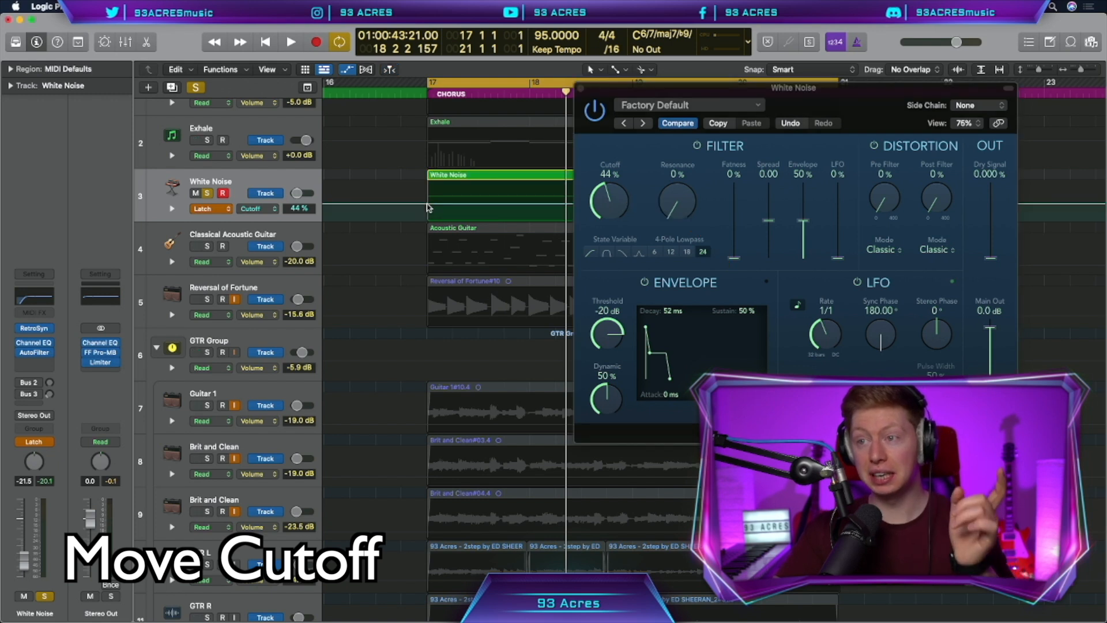
left_click_drag(489, 206, 490, 199)
left_click(213, 209)
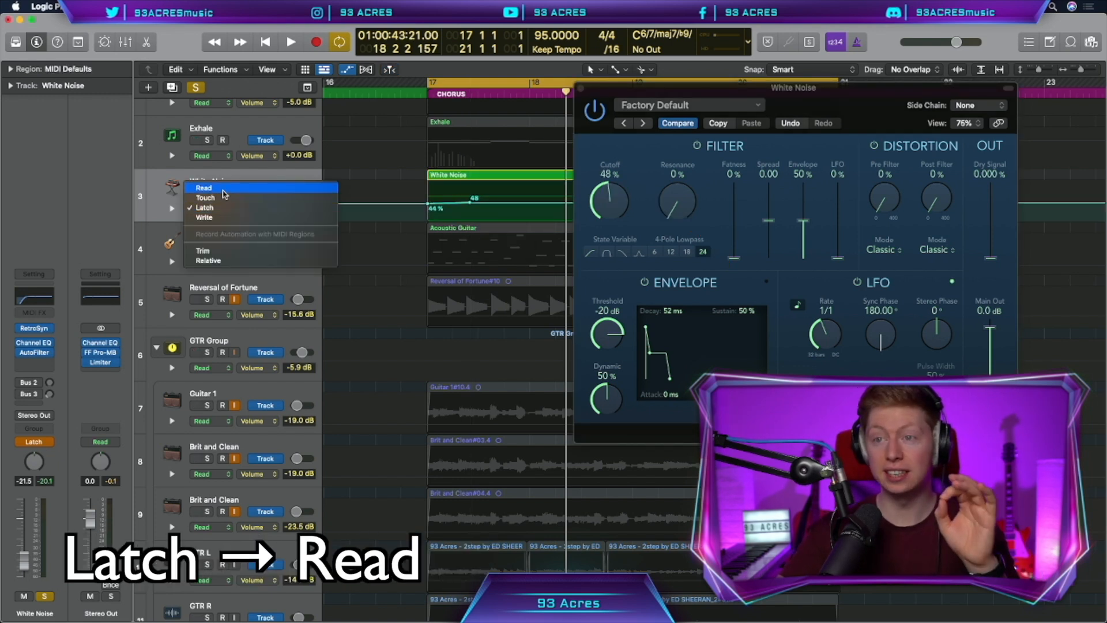
left_click(223, 190)
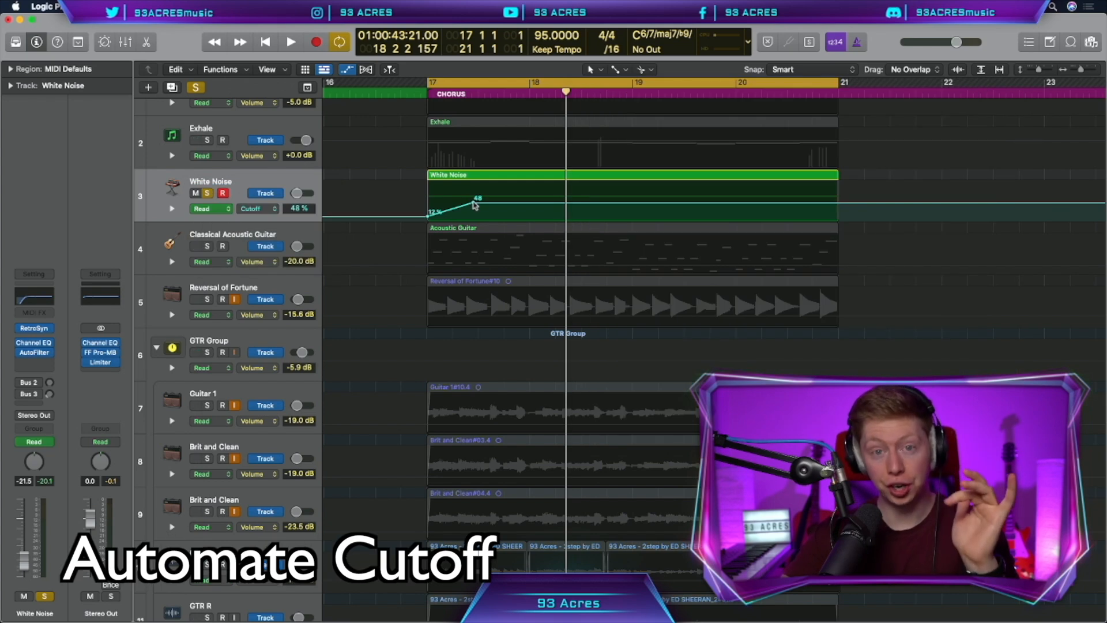
left_click_drag(474, 205, 839, 209)
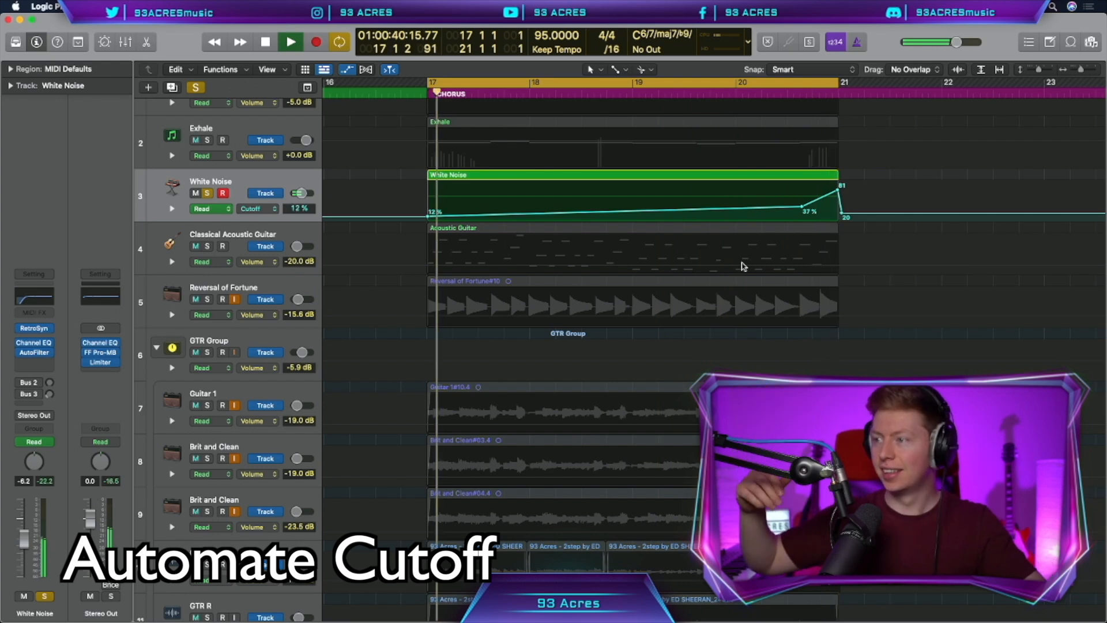
key("space")
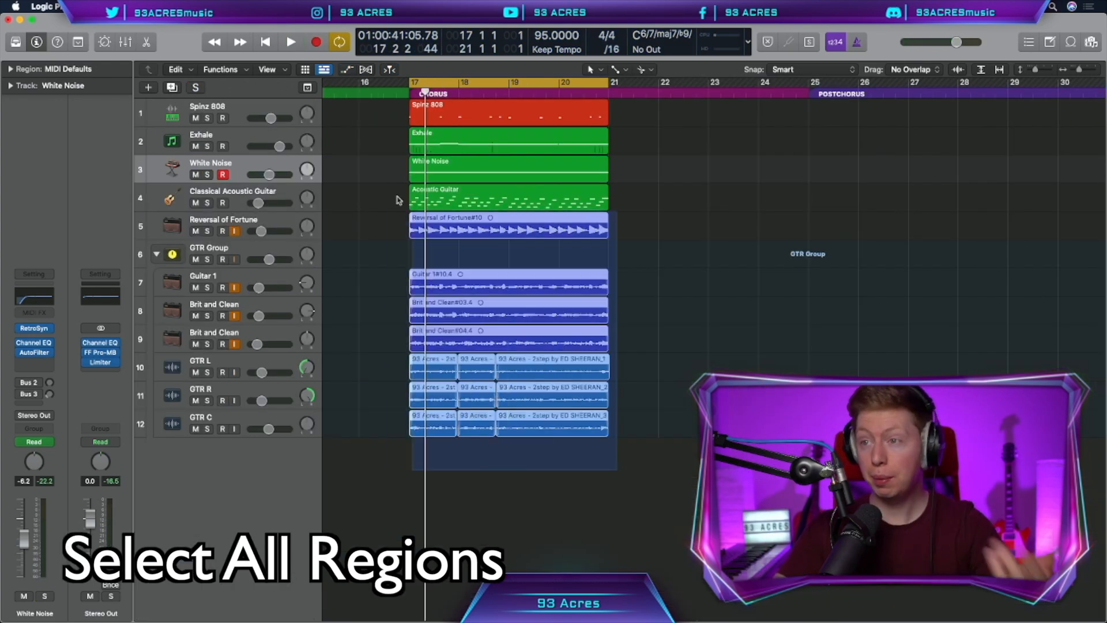
Select all the chorus regions and copy them to bars 21 and 25 to fill the chorus and post-chorus
key("super+a")
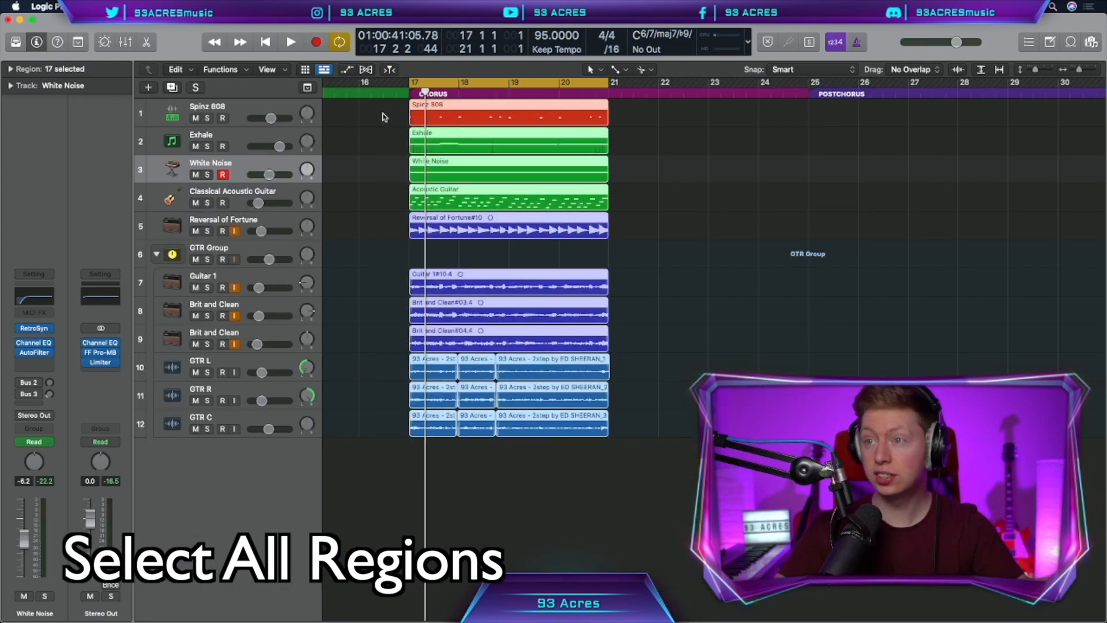
left_click_drag(485, 123, 724, 123)
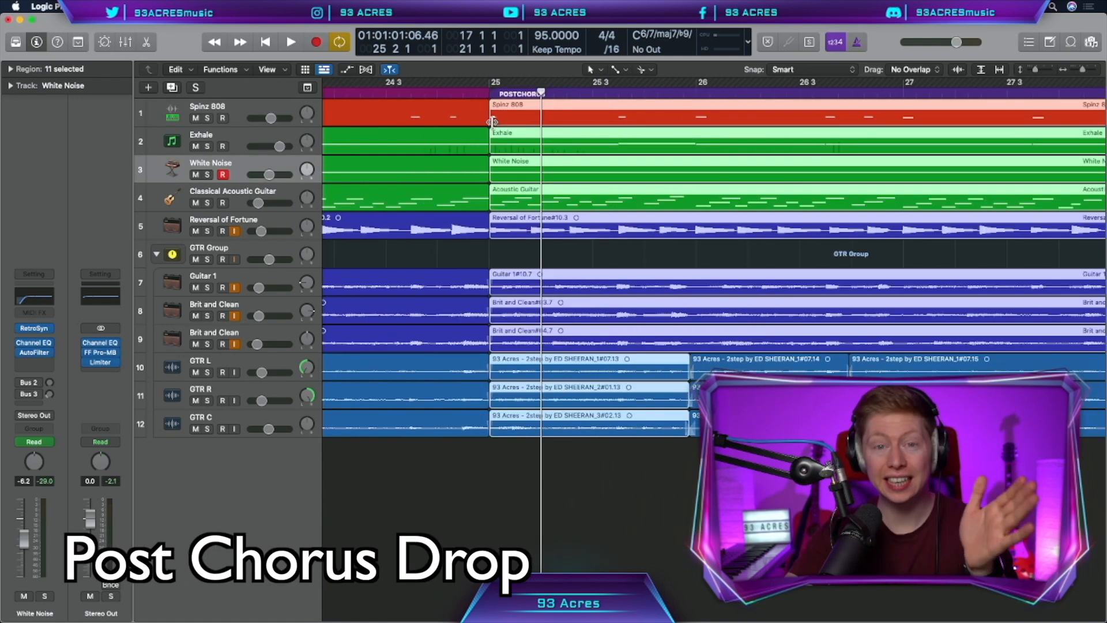
Open a one-beat gap at the post-chorus start on every track except White Noise, and raise its cutoff automation to 76% at the gap's end
left_click_drag(494, 121, 544, 121)
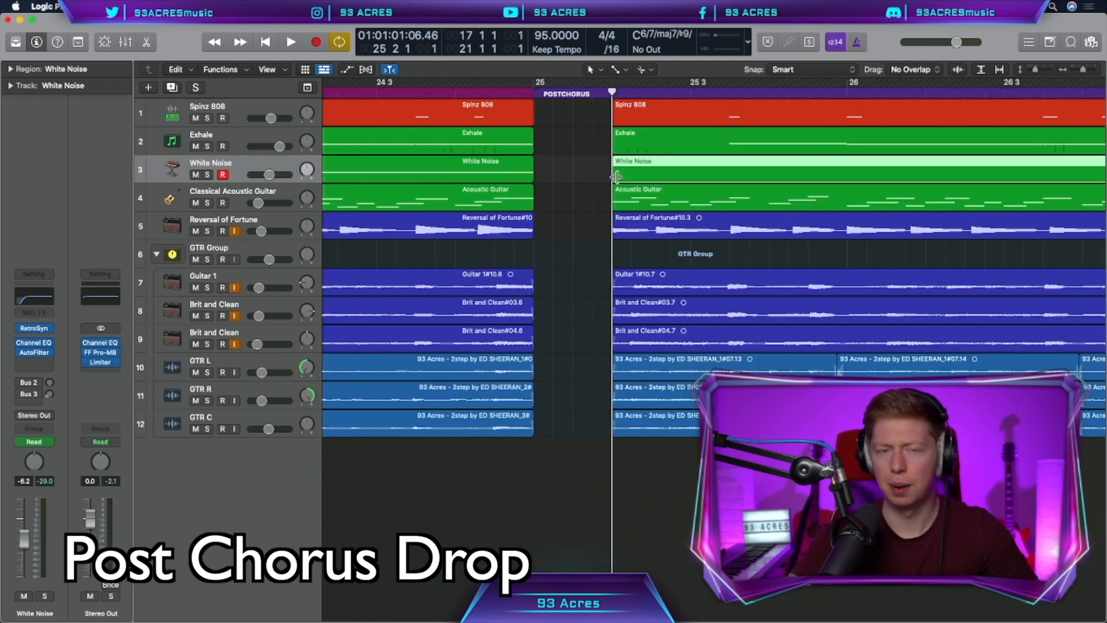
left_click_drag(616, 177, 536, 176)
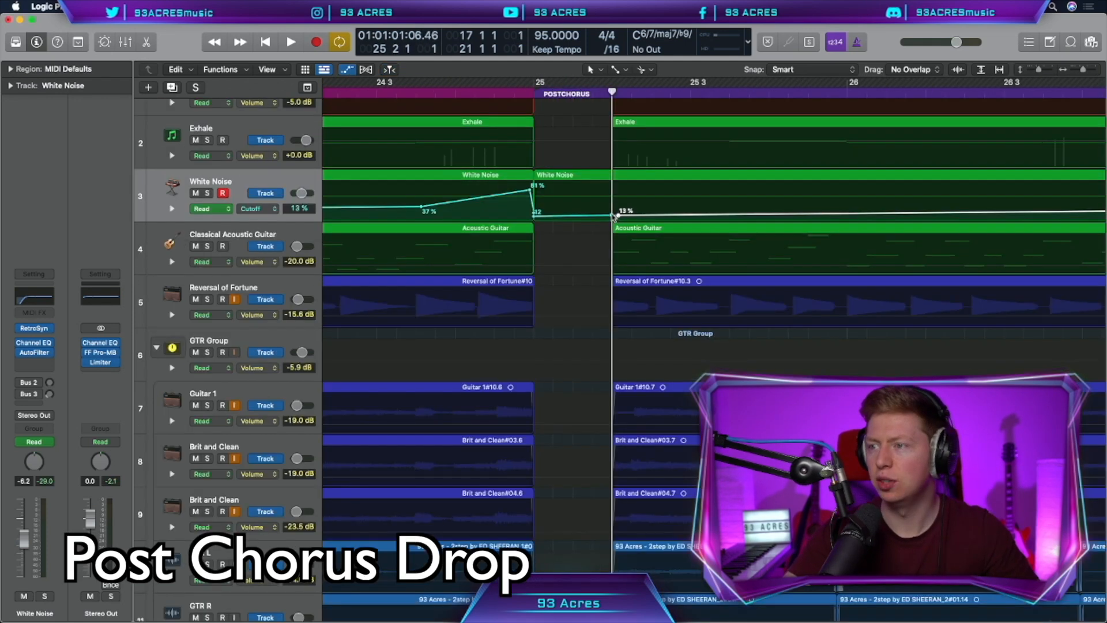
left_click_drag(612, 216, 611, 193)
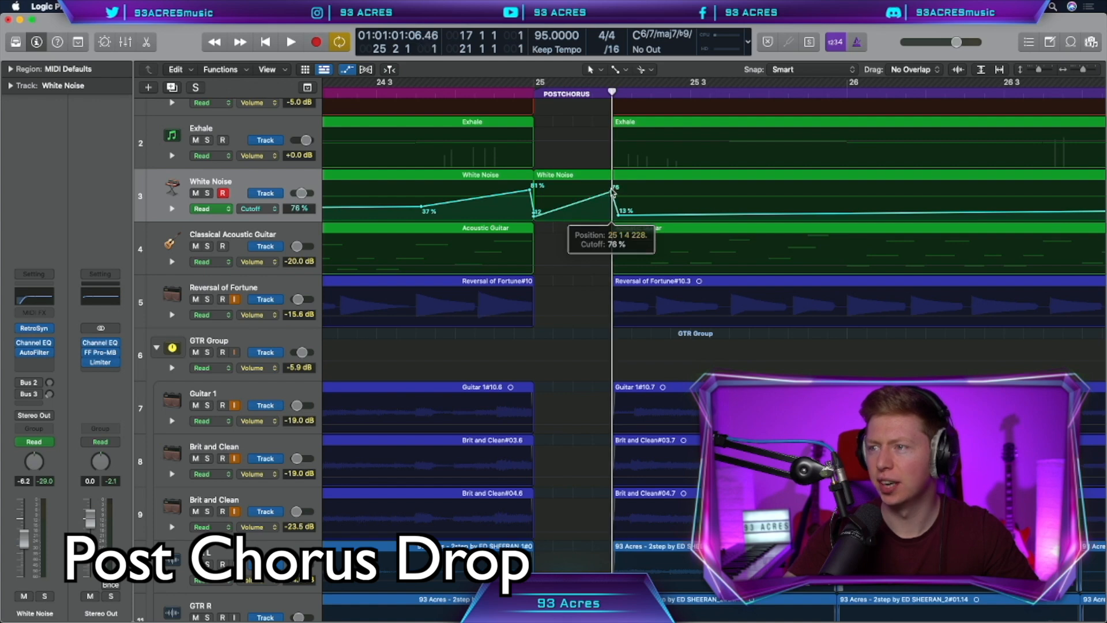
left_click(596, 200)
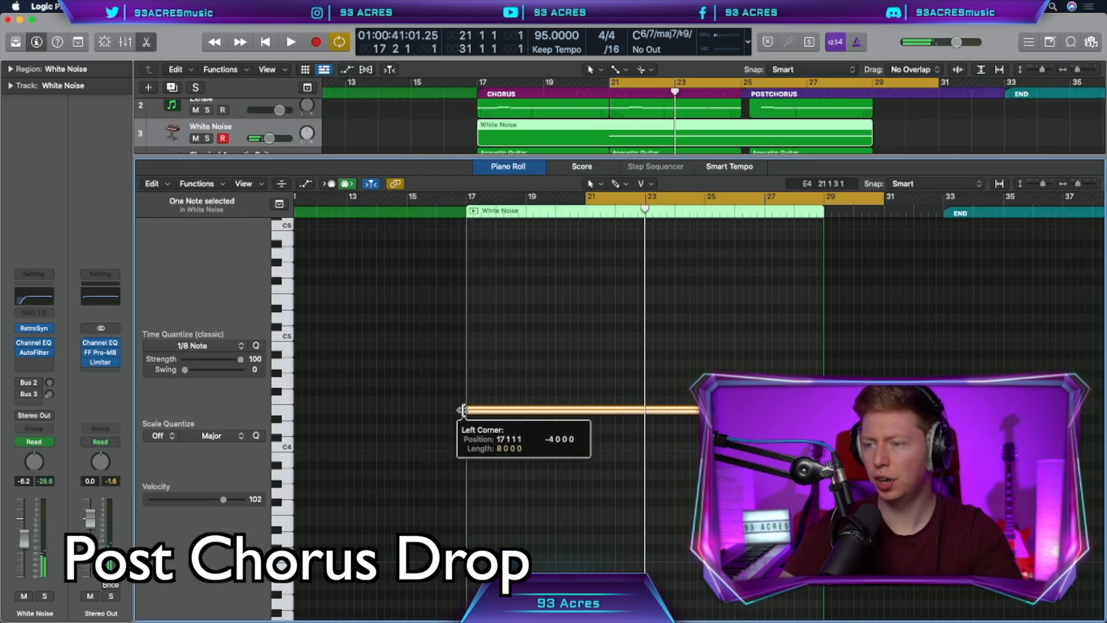
Stretch the start of the White Noise region's sustained E4 note back to bar 17 and play back the riser
left_click_drag(461, 410, 467, 410)
key("p")
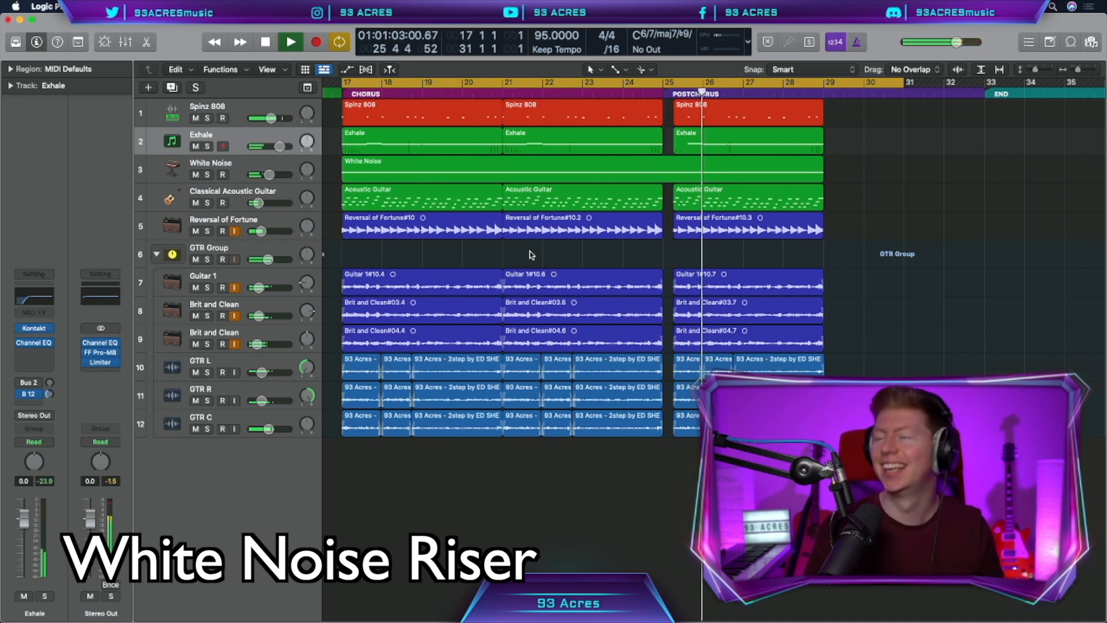
key("space")
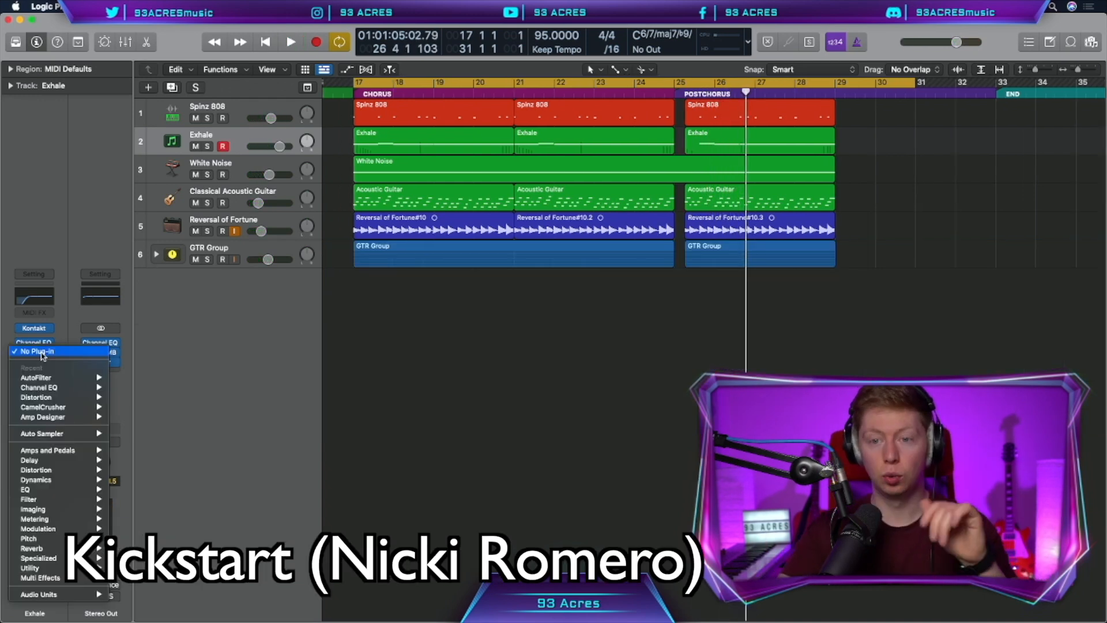
Insert the stereo version of Nicky Romero's Kickstart after Channel EQ on the Exhale track
mouse_move(83, 595)
mouse_move(150, 495)
mouse_move(254, 494)
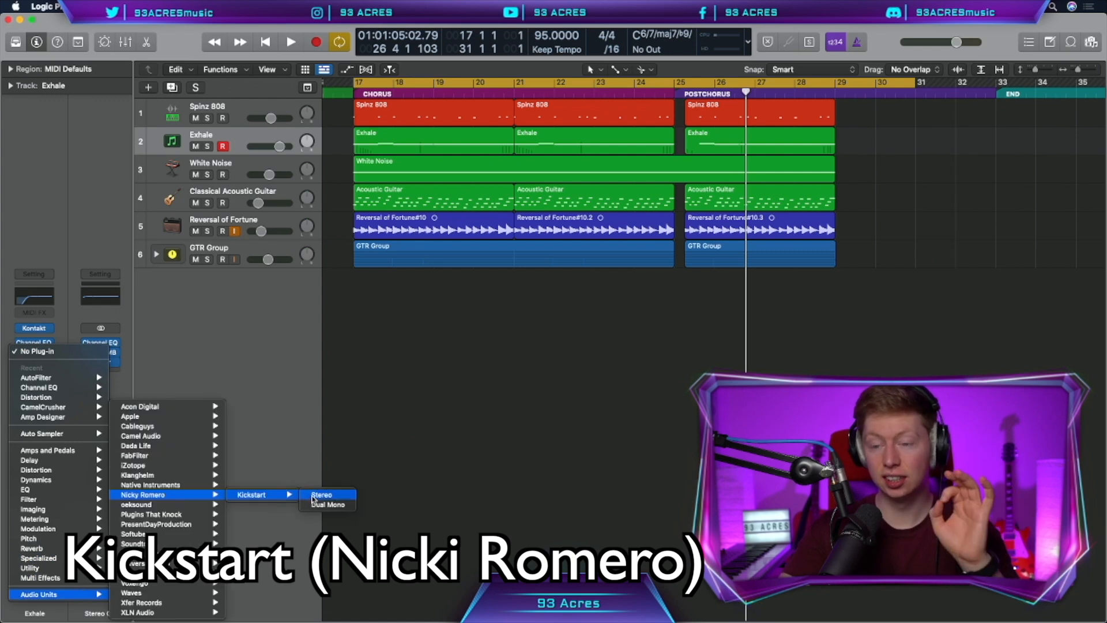
left_click(320, 496)
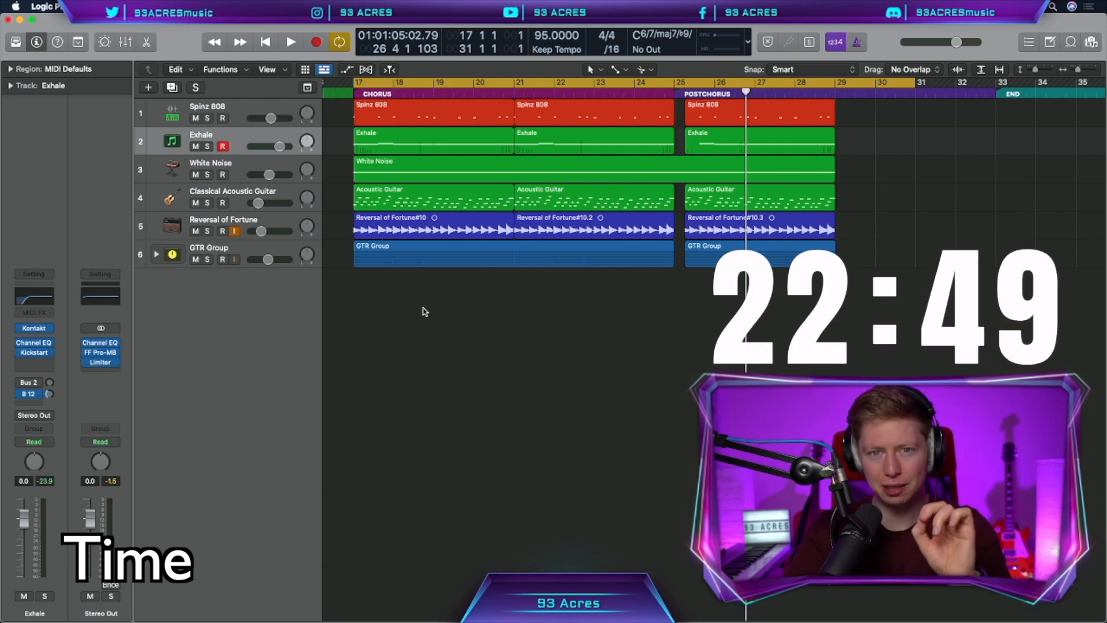
Create a software instrument track below Spinz 808 and load the ES1 synthesizer on it with the Sub Bass preset
key("alt+super+n")
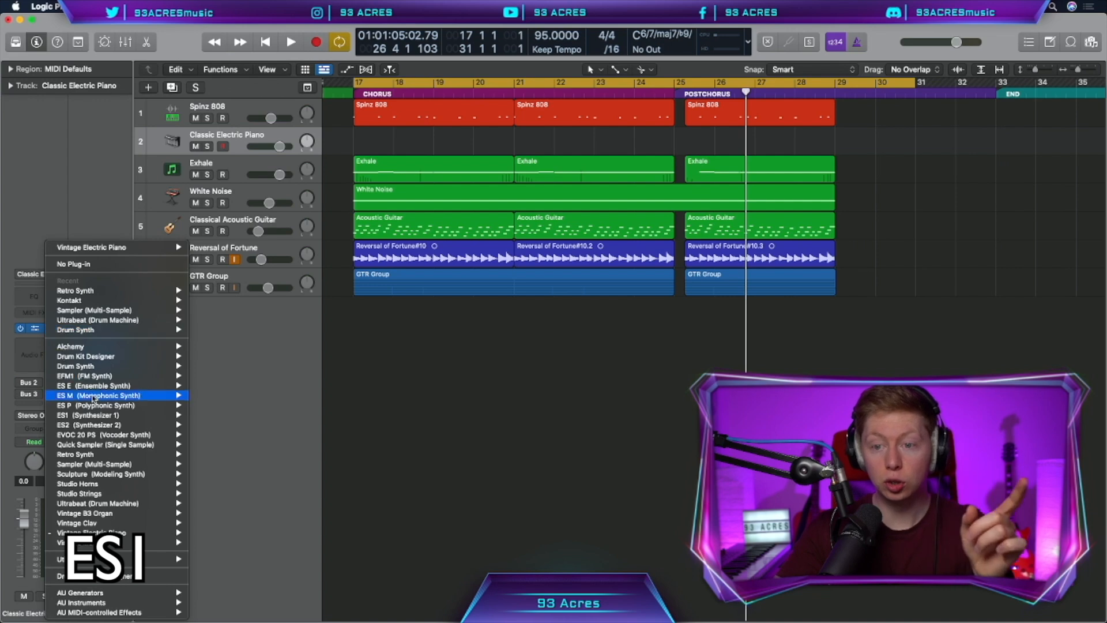
mouse_move(138, 419)
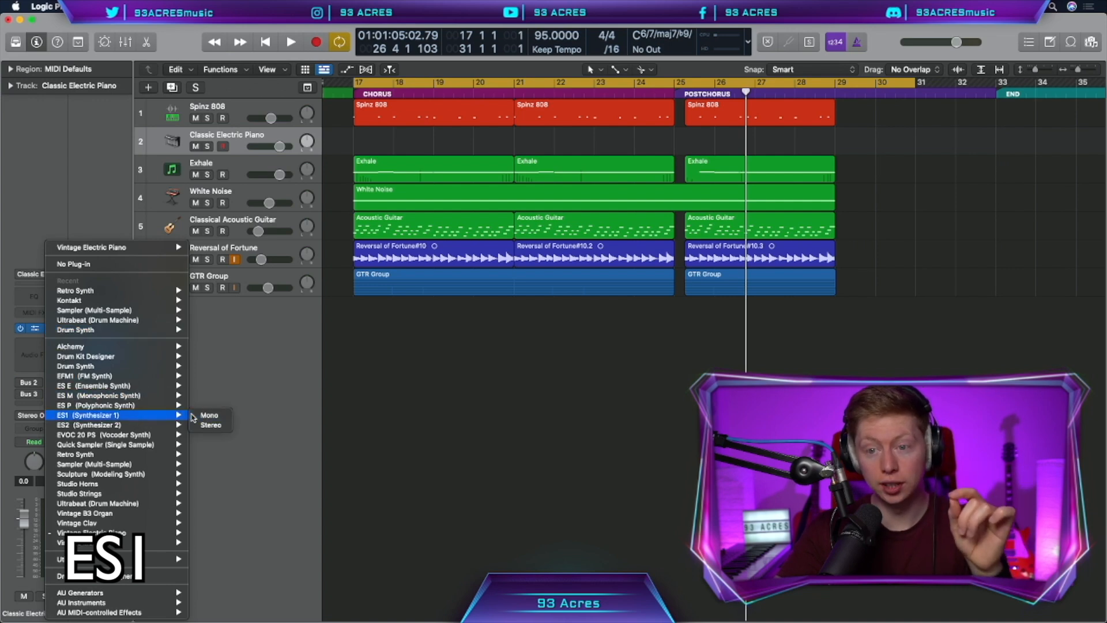
left_click(460, 464)
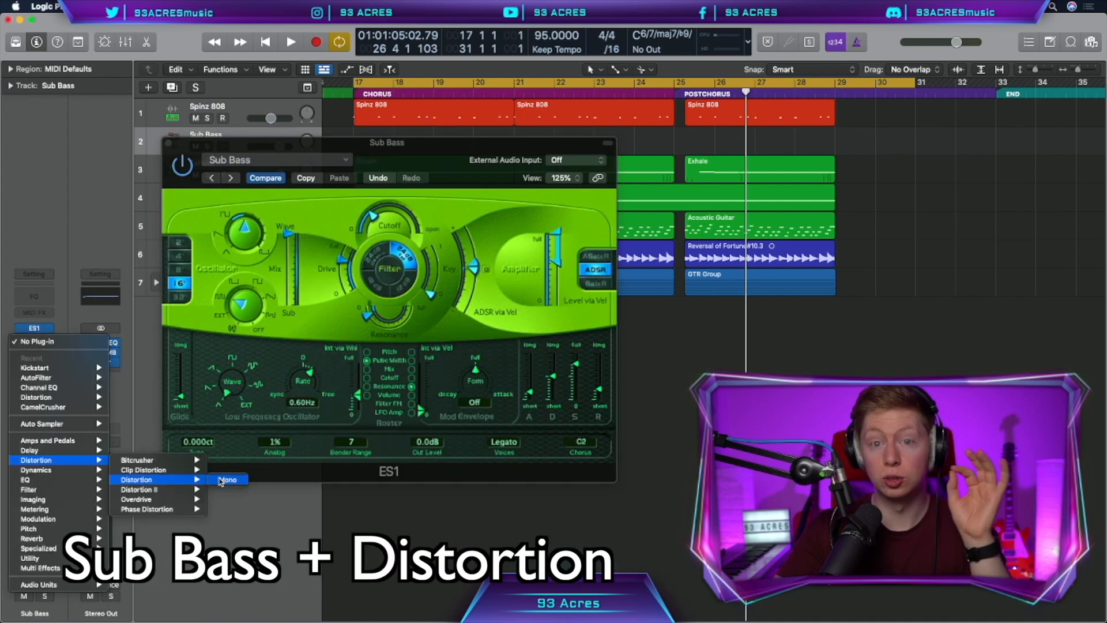
Insert Distortion on the Sub Bass track with 6.0 dB drive, a 230 Hz tone and -4.0 dB output
left_click(223, 500)
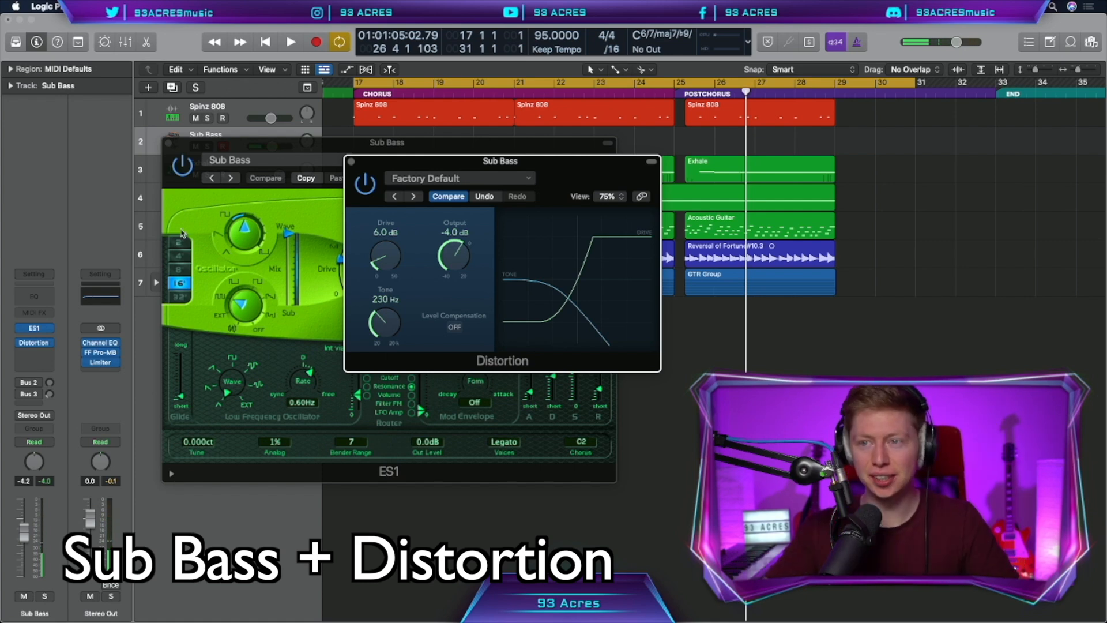
Load Serum with the Reese_Bass preset on the new software instrument track below Sub Bass
left_click(333, 601)
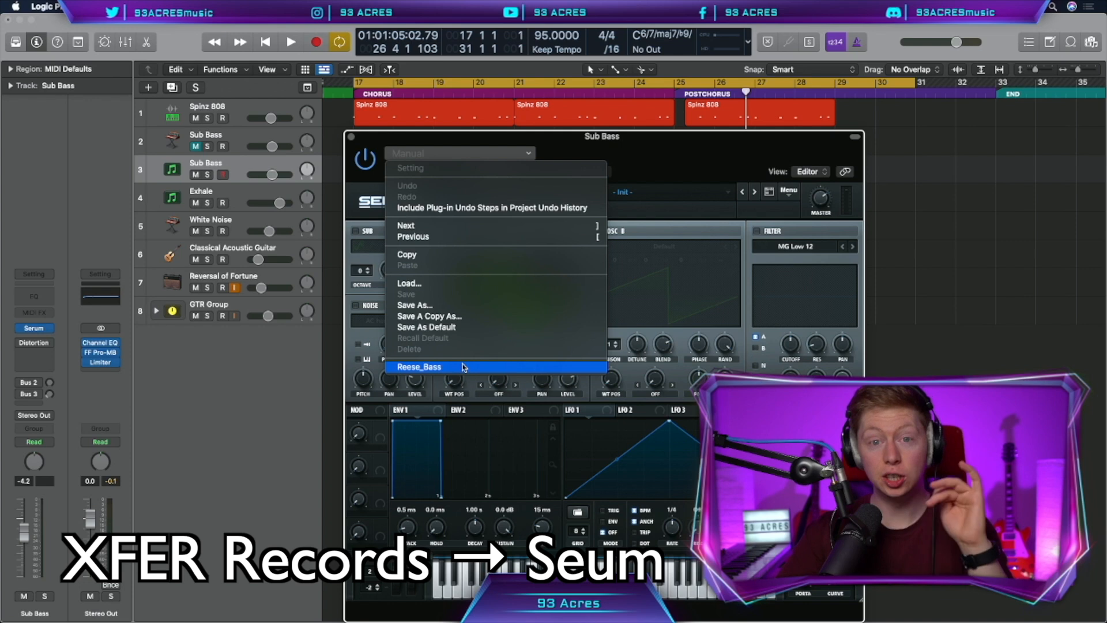
left_click(463, 367)
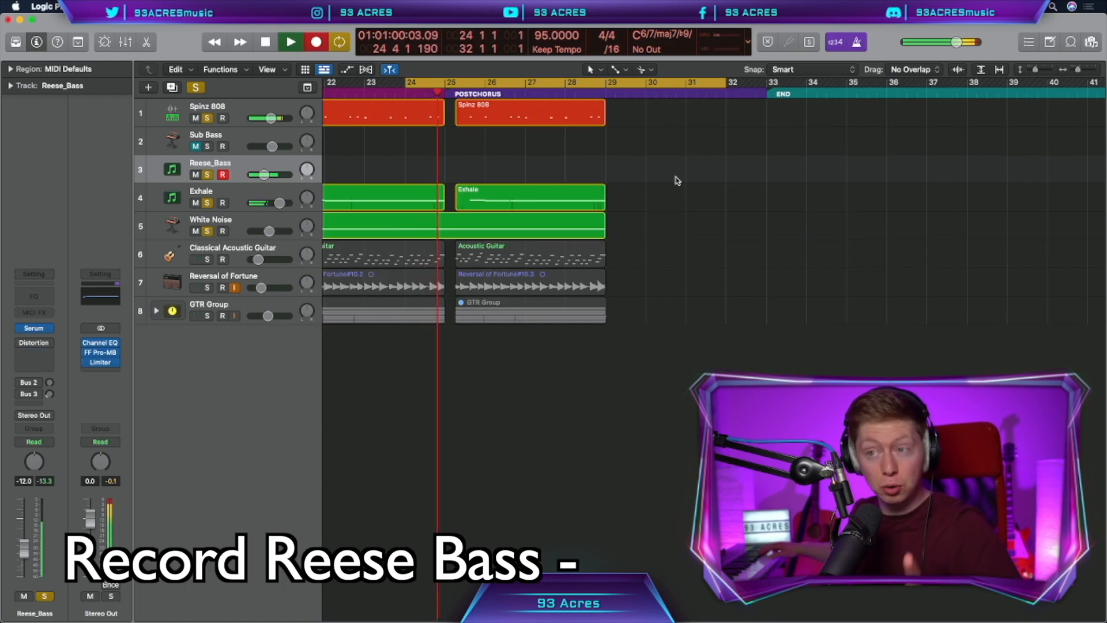
Record a Reese_Bass part over post-chorus bars 25 to 29 and quantize all its notes to 1/8 notes
key("r")
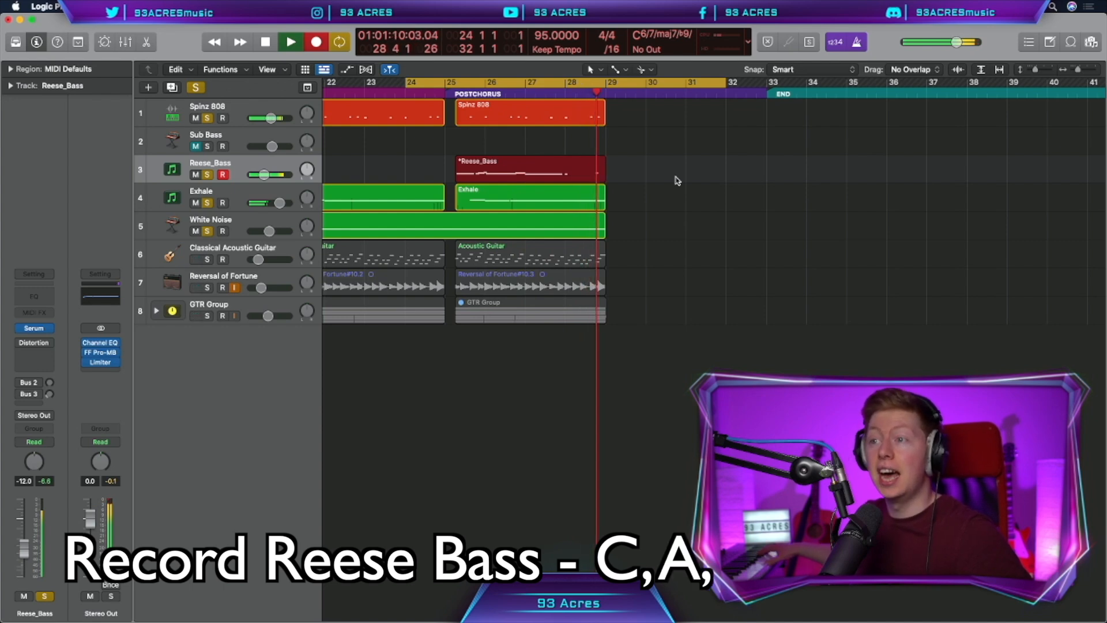
key("space")
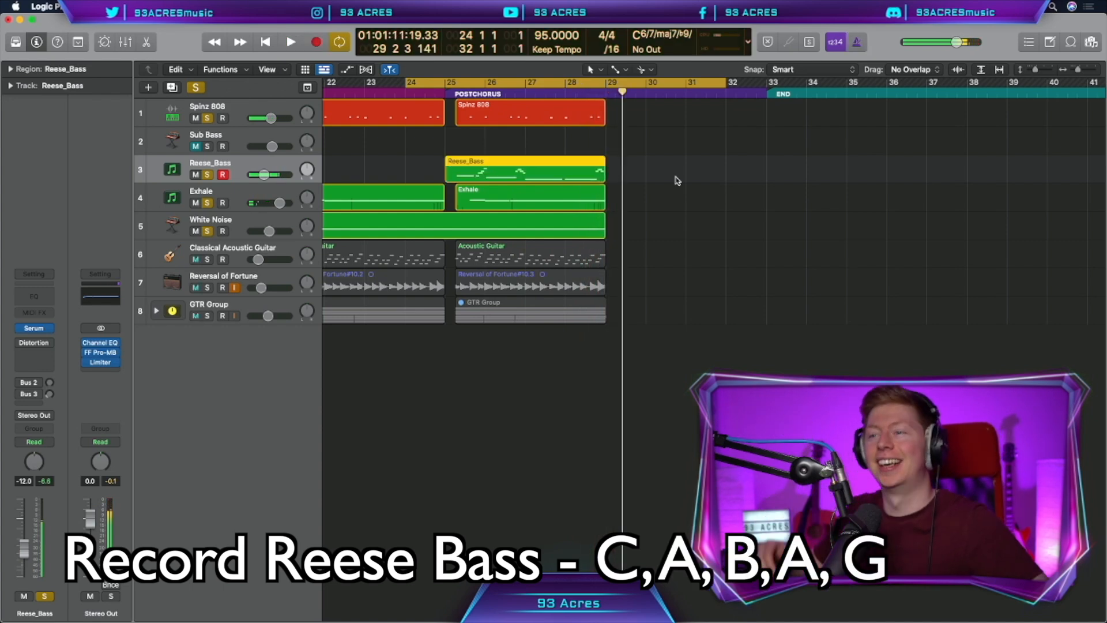
key("p")
key("super+a")
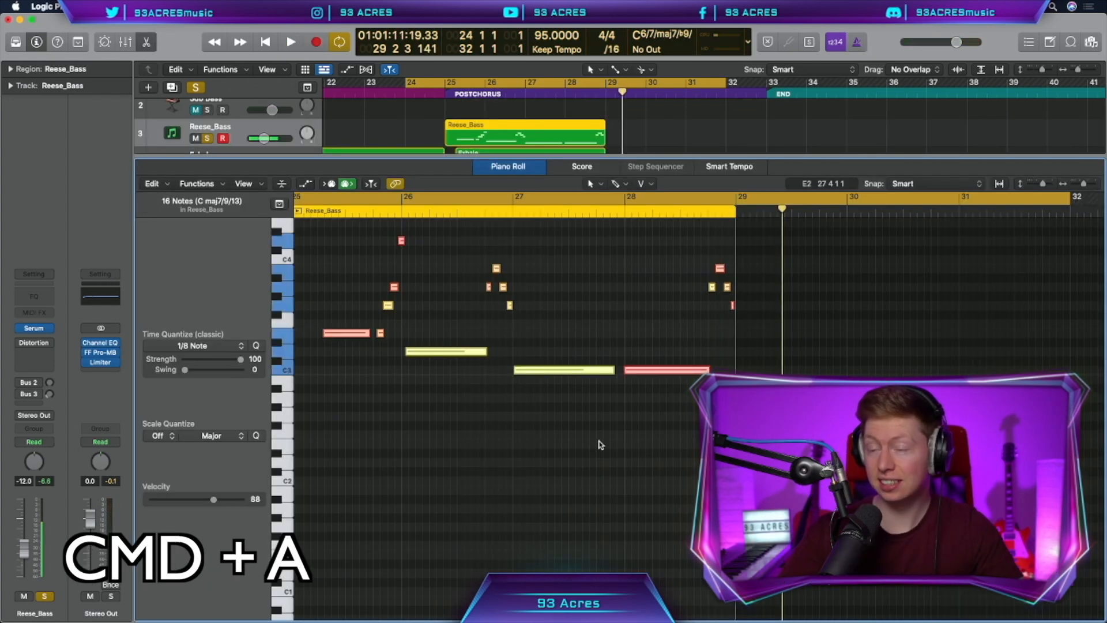
key("q")
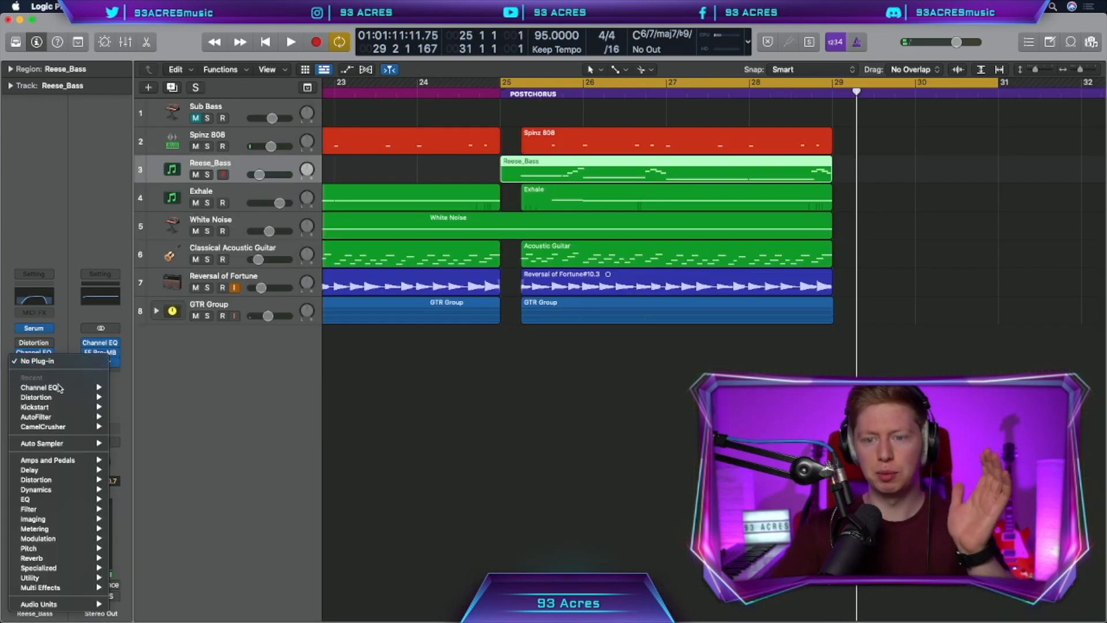
Insert a Compressor after Channel EQ on the Reese_Bass track and set its side chain source to Inst 2
mouse_move(35, 490)
mouse_move(140, 499)
left_click(224, 500)
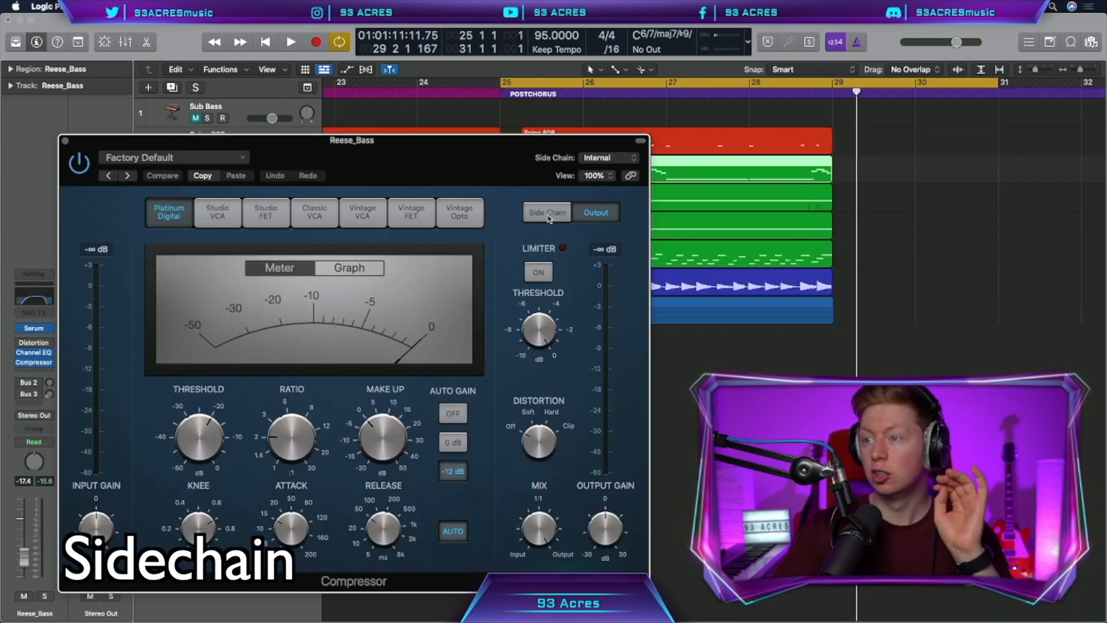
left_click(557, 211)
left_click(596, 159)
mouse_move(615, 190)
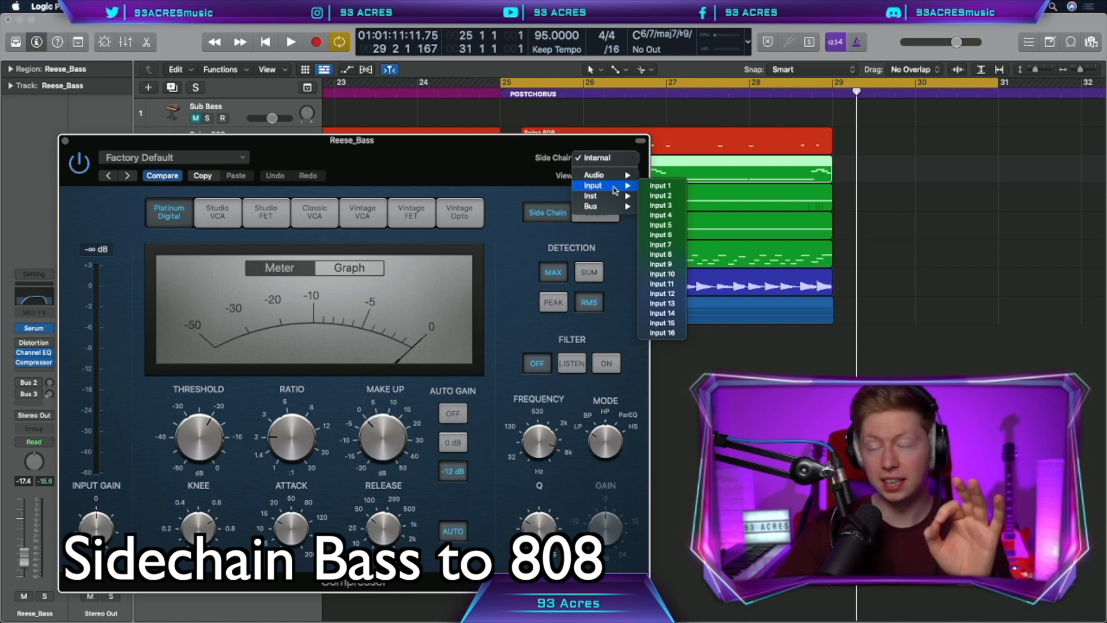
left_click(715, 207)
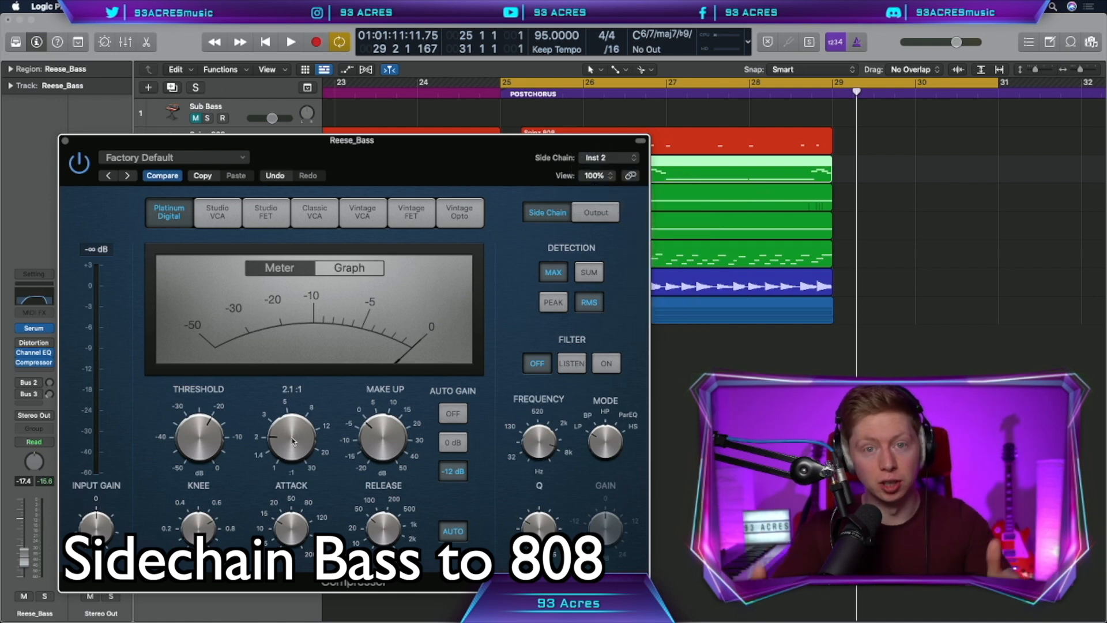
Set the Reese_Bass compressor to a -14.0 dB threshold and a 1.7:1 ratio during playback
key("space")
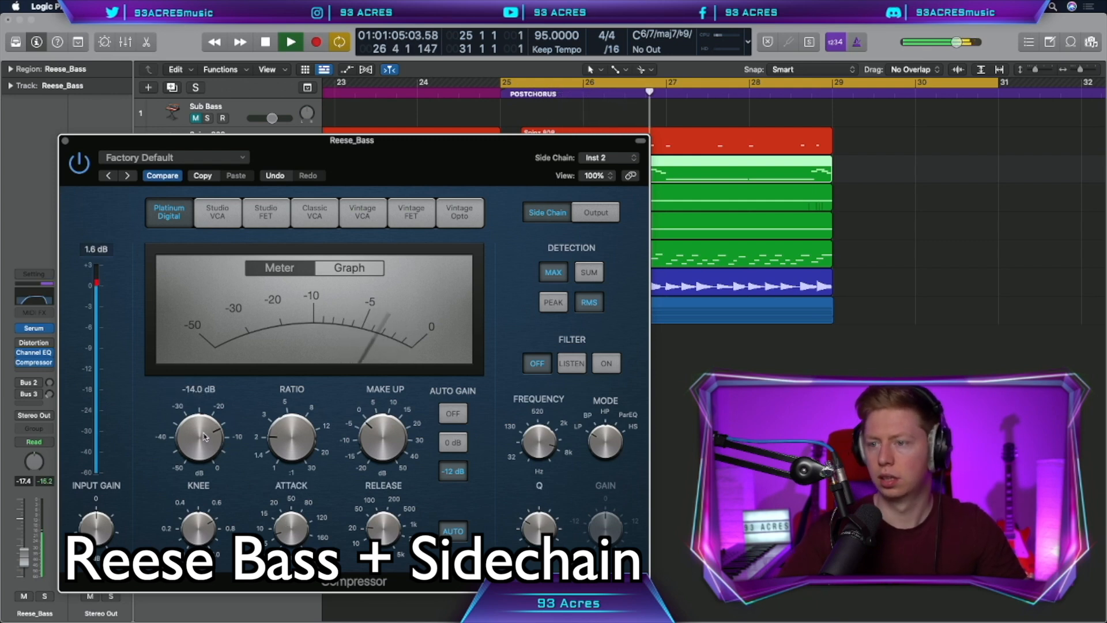
left_click_drag(287, 442, 286, 455)
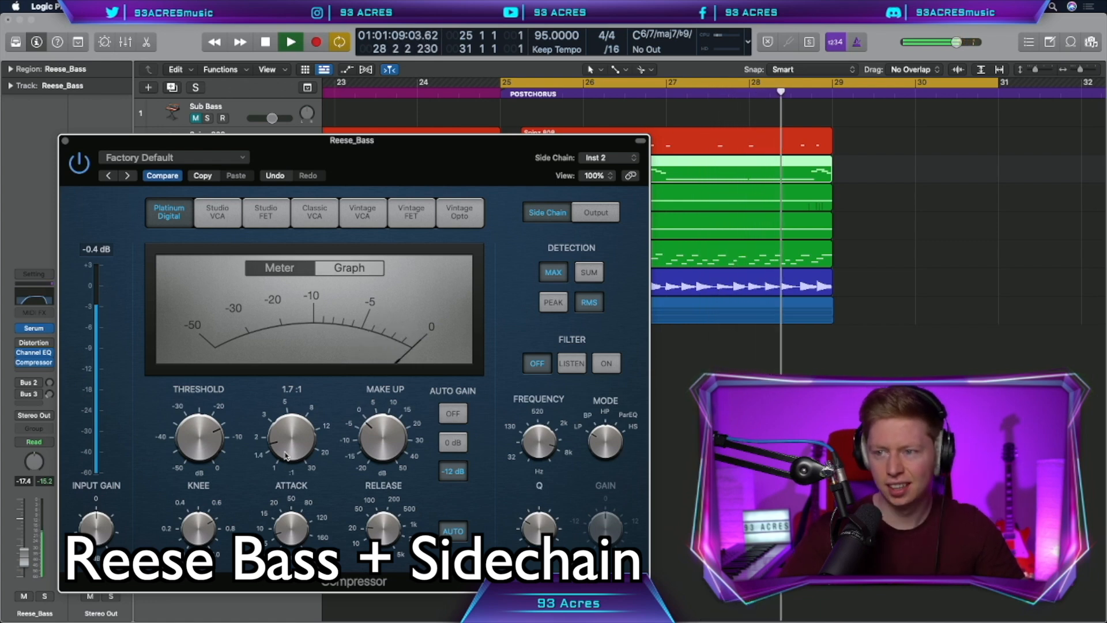
key("space")
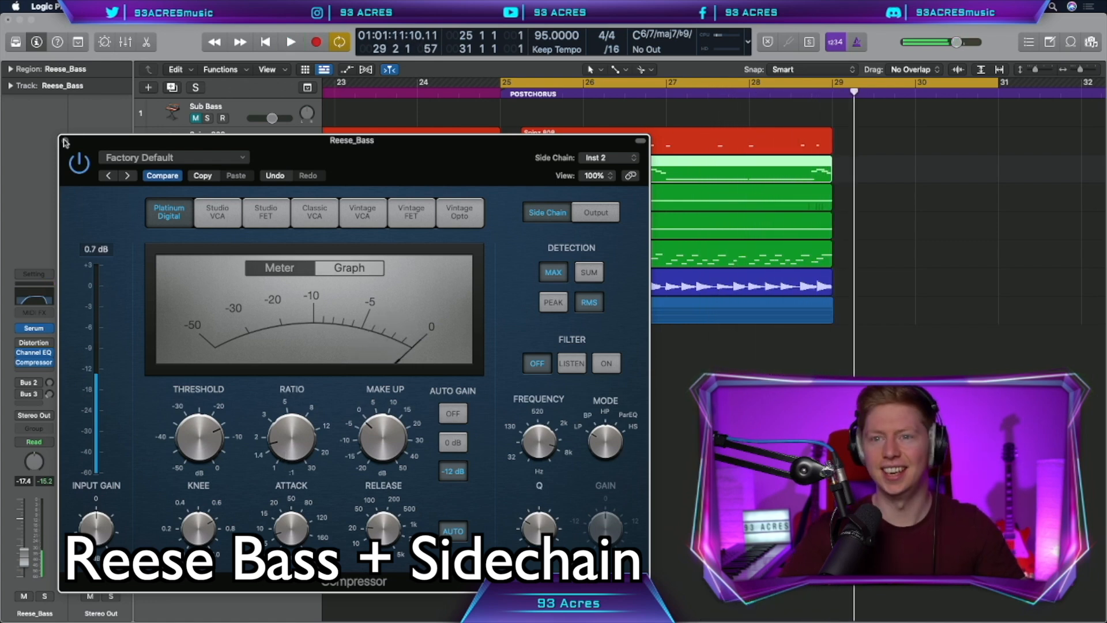
left_click(65, 141)
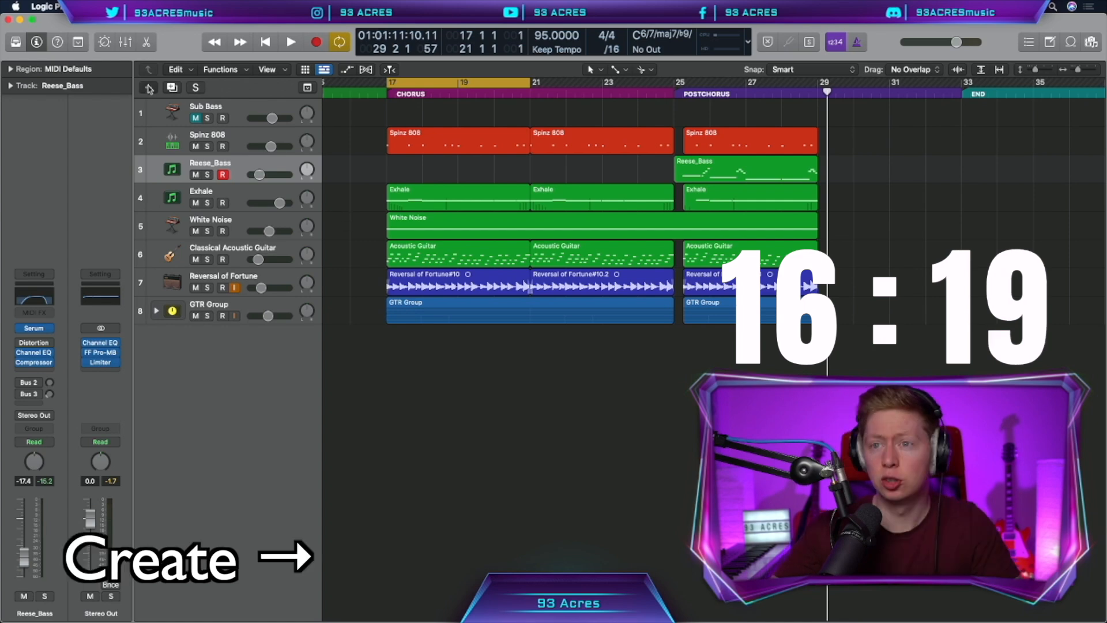
Create a software instrument track below Reese_Bass and load stereo Ultrabeat with the Boutique 808 drum kit
left_click(148, 87)
left_click(729, 191)
left_click(33, 328)
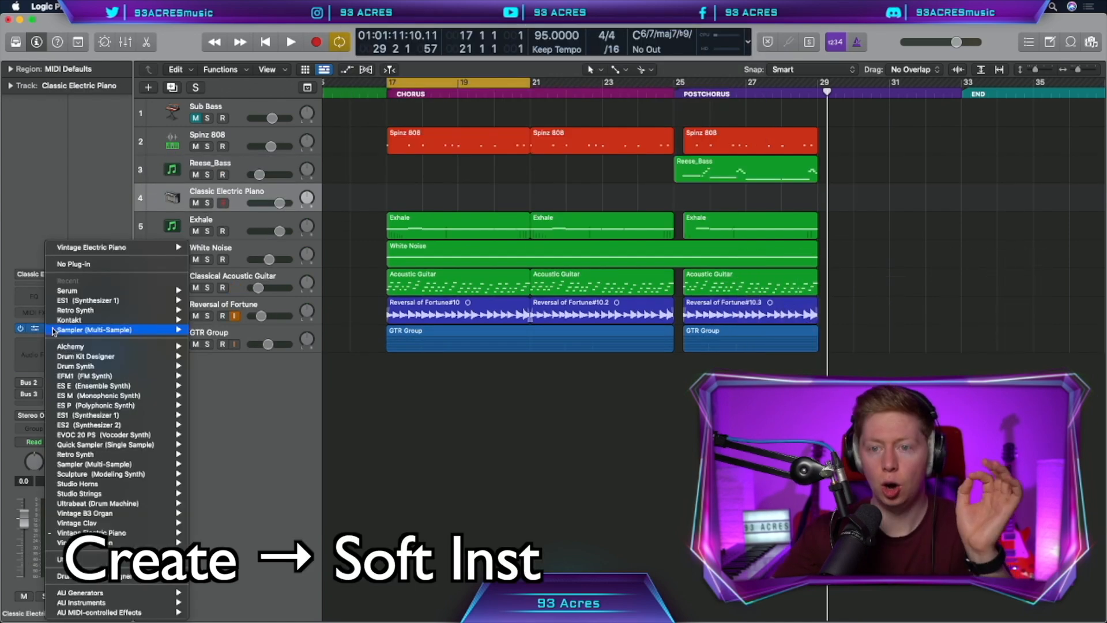
mouse_move(129, 504)
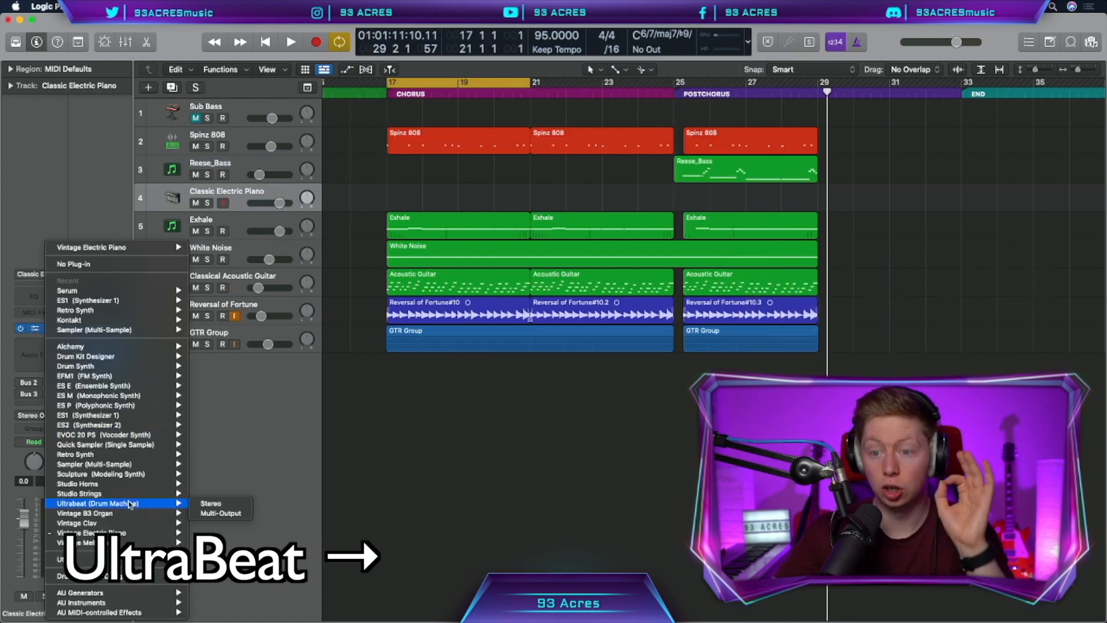
left_click(211, 503)
left_click(214, 131)
mouse_move(269, 416)
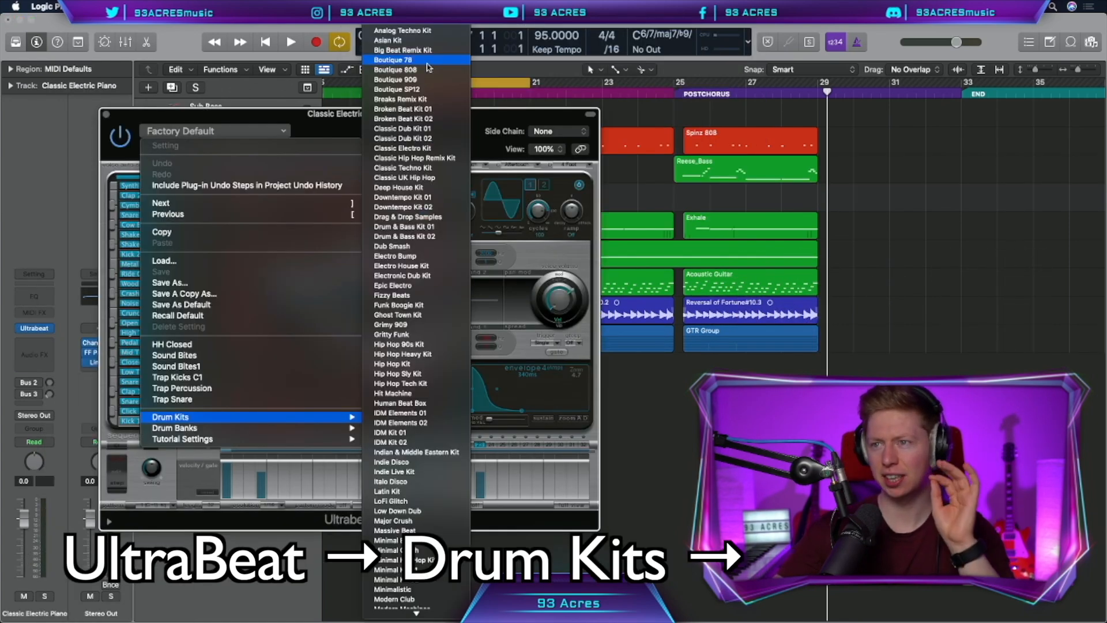
left_click(403, 70)
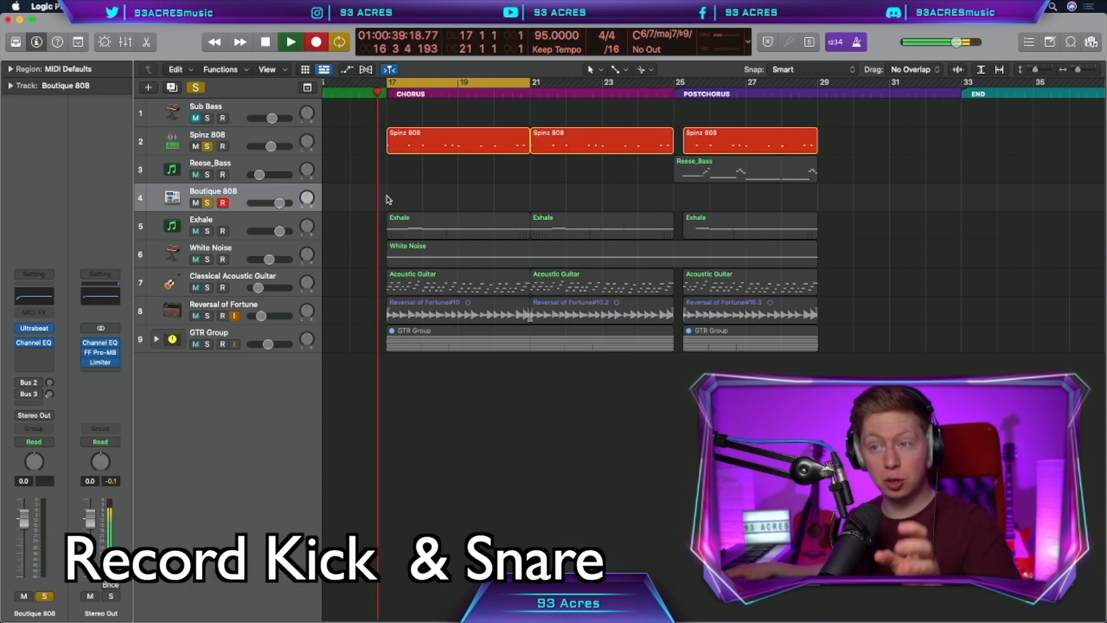
Record a two-bar kick and clap pattern on the Boutique 808 track from bar 17 and fix its note velocity at 100
key("r")
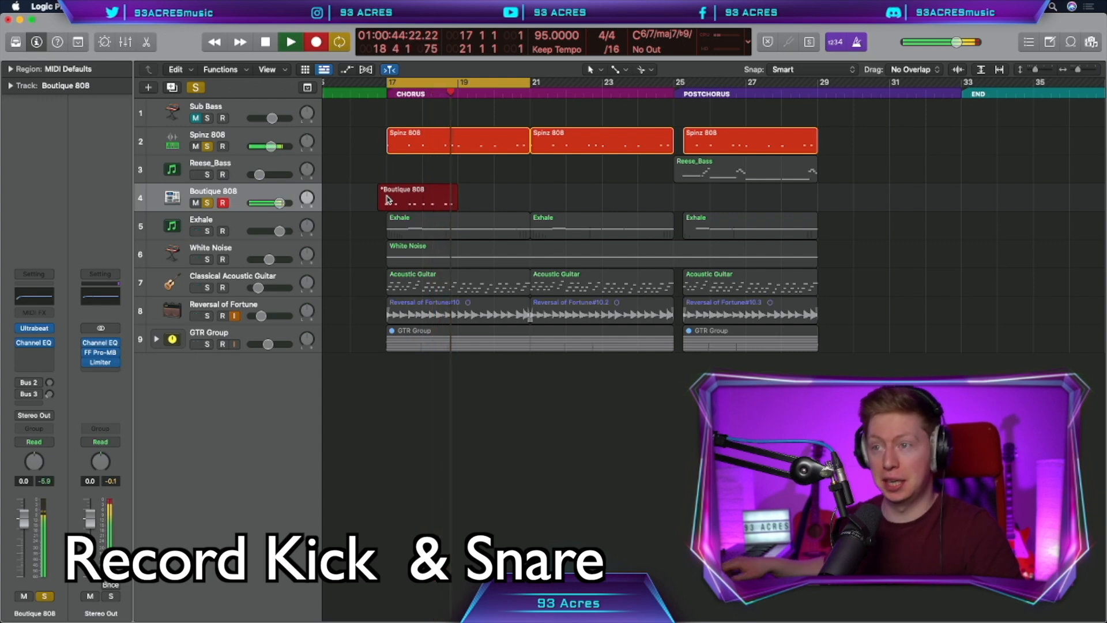
key("space")
double_click(412, 200)
left_click(196, 183)
mouse_move(295, 305)
left_click(402, 301)
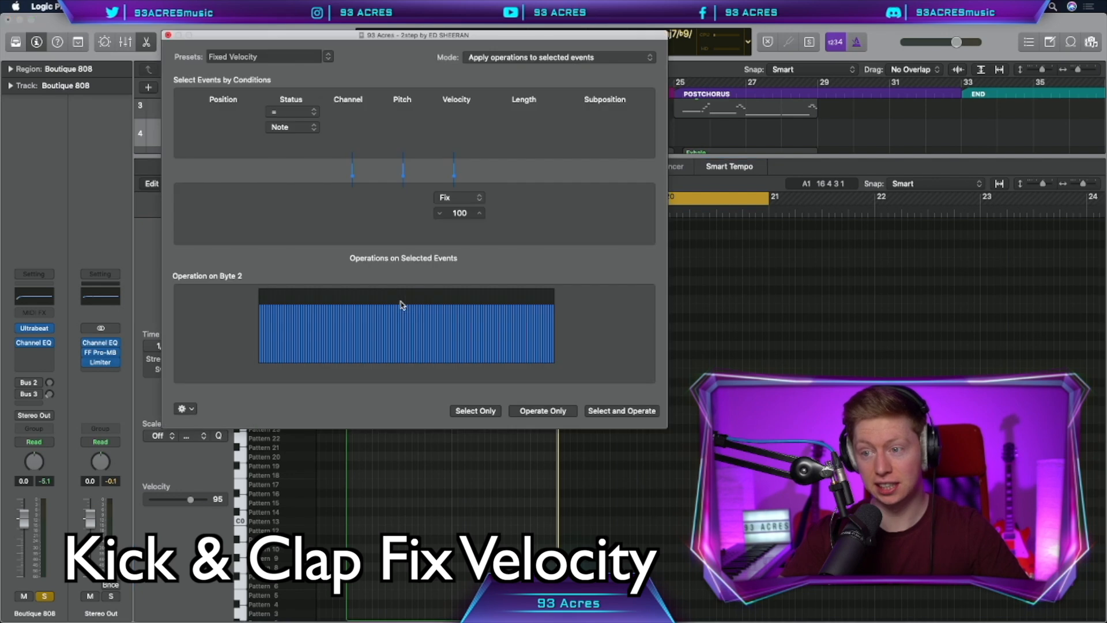
key("Return")
key("space")
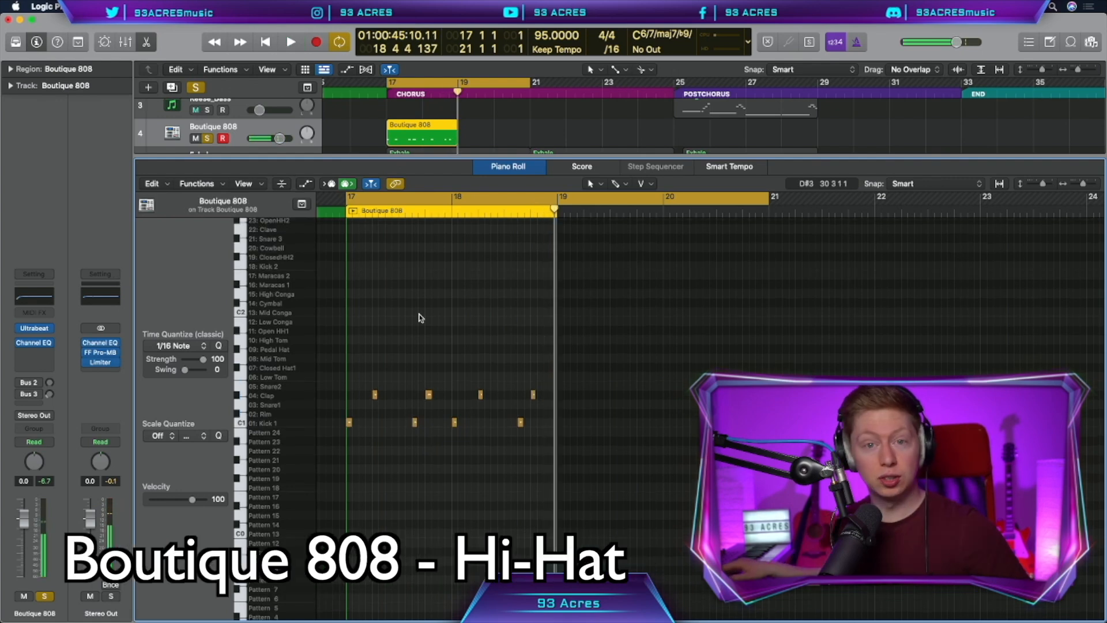
Record a steady closed hi-hat pattern over the two-bar Boutique 808 region and quantize the hats to 1/16 notes
key("r")
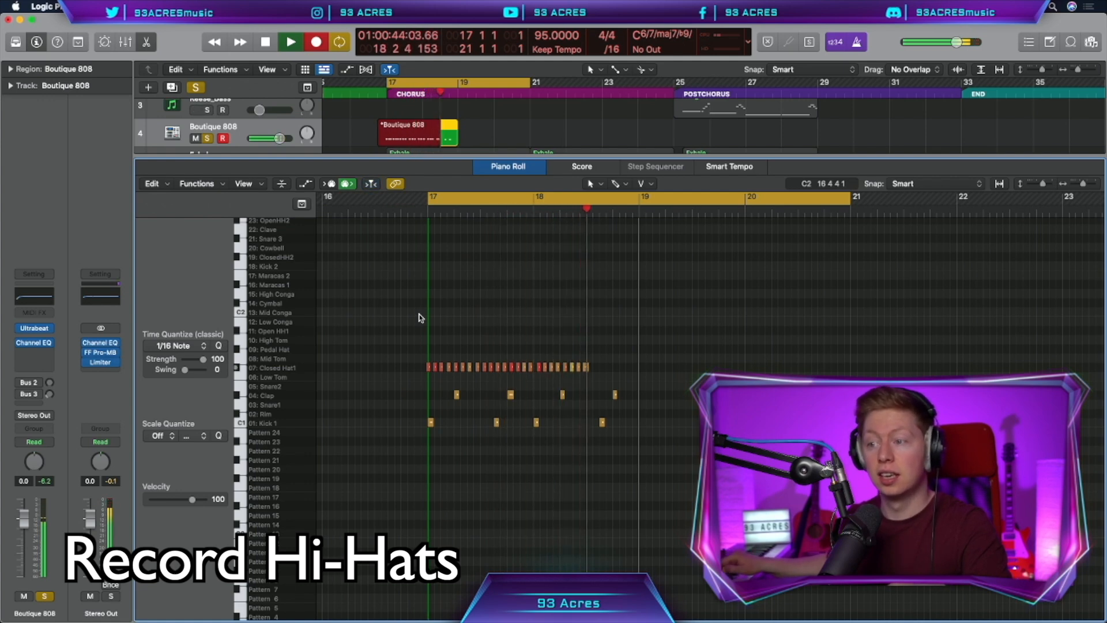
key("space")
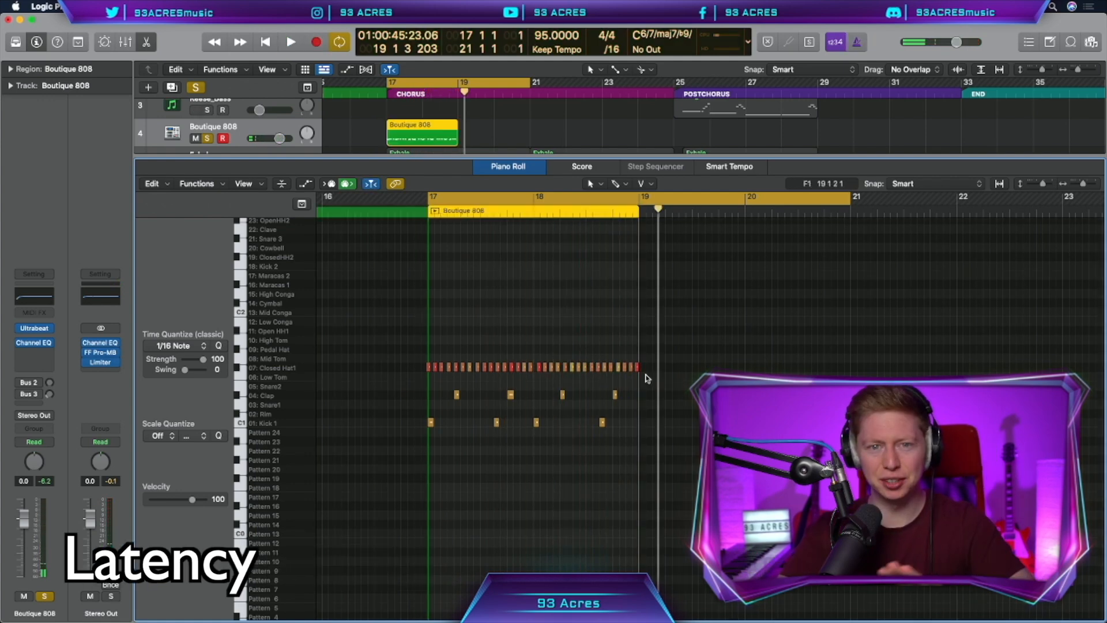
left_click_drag(647, 378, 380, 321)
Lower the velocity of the selected hi-hat notes to 77 while playing back the beat
key("space")
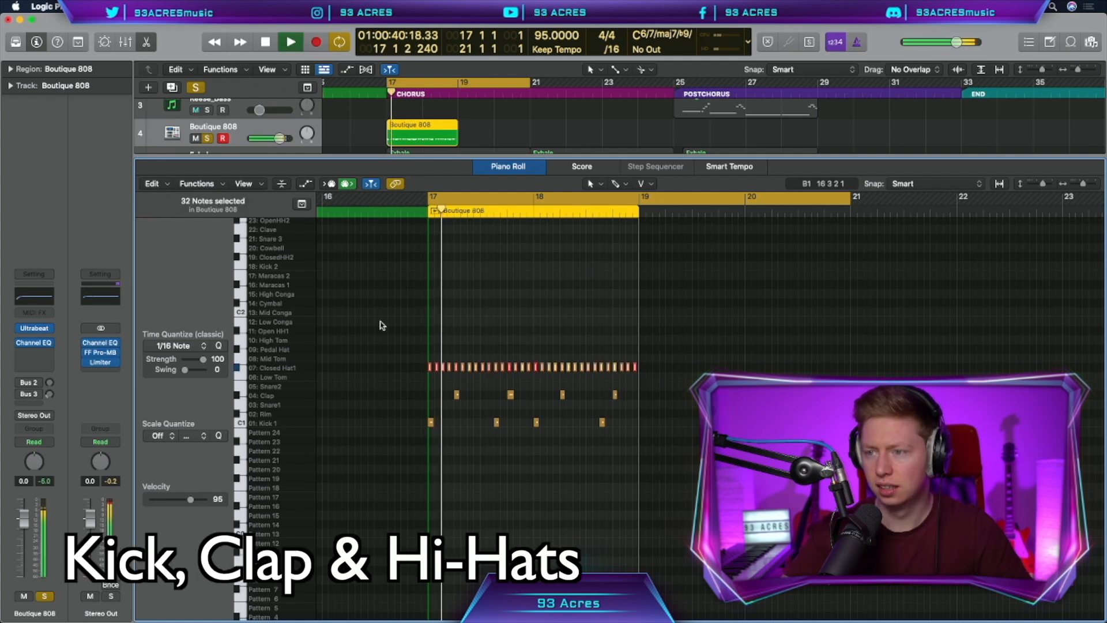
left_click_drag(192, 499, 183, 500)
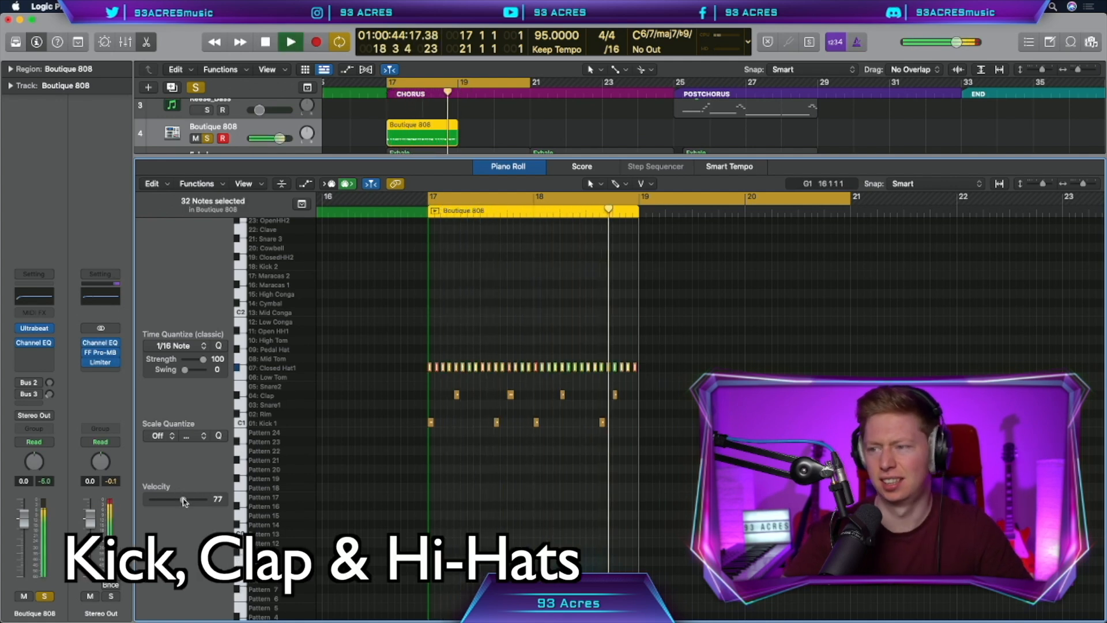
key("space")
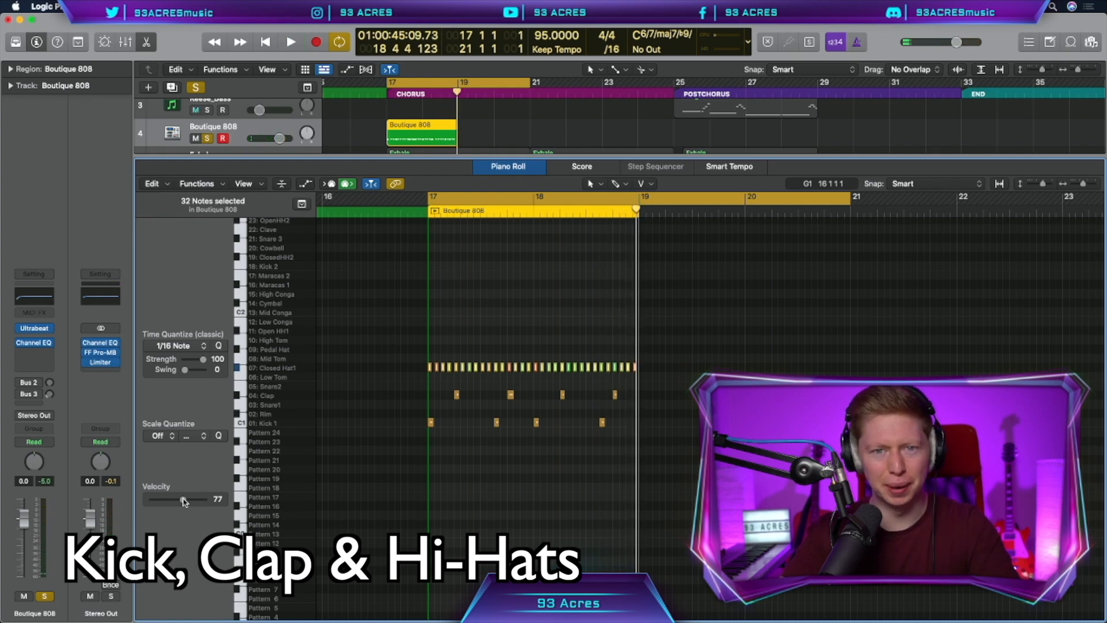
Apply the Humanize MIDI transform to the Boutique 808 drum notes with random position, velocity and length of 10
left_click(197, 183)
mouse_move(312, 299)
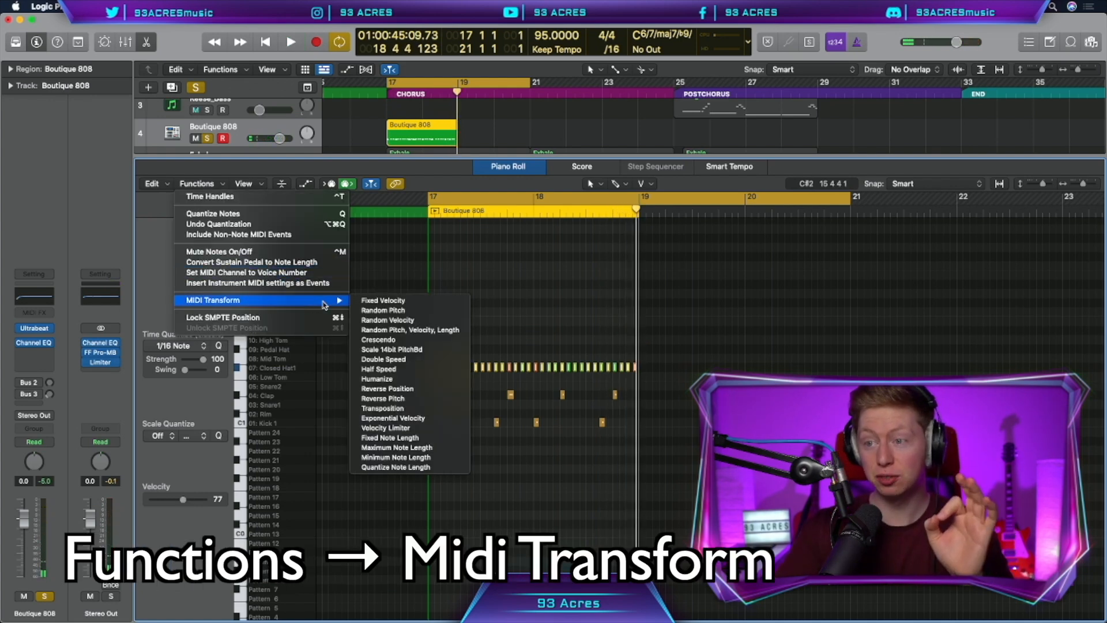
left_click(402, 379)
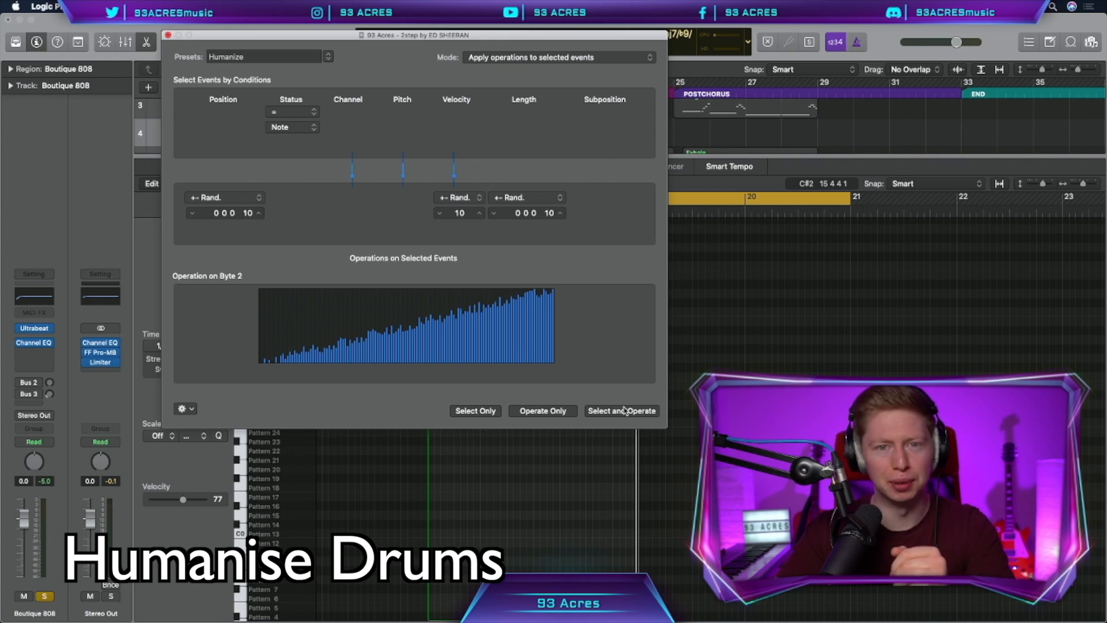
left_click(625, 410)
key("space")
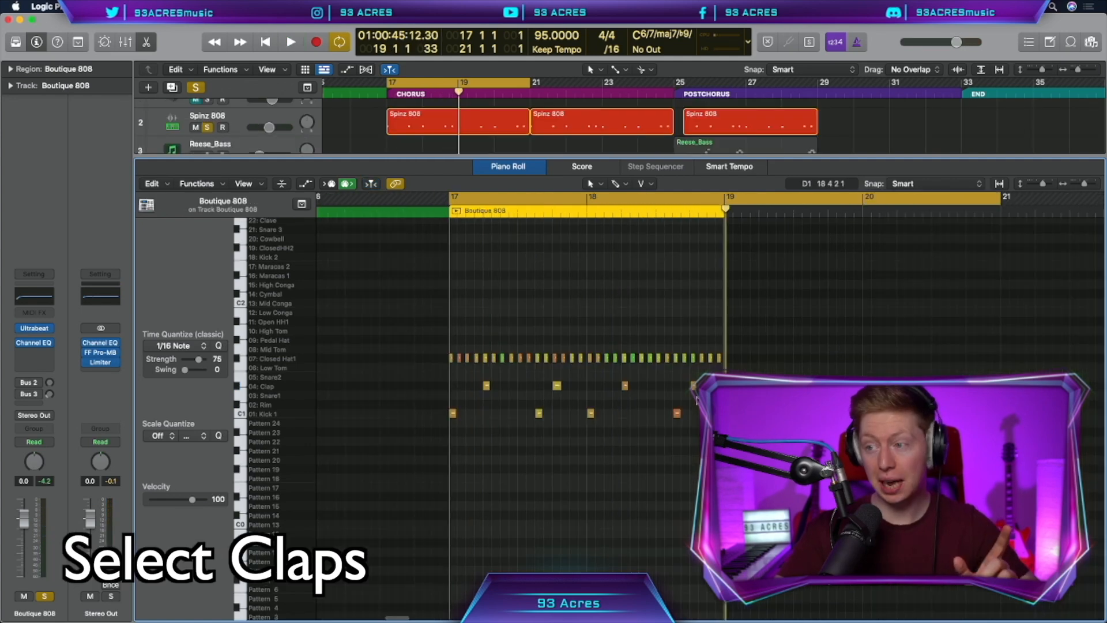
Copy the four clap notes to the Snare2 row and lower the copies' velocity to 53
left_click_drag(696, 400, 489, 377)
left_click_drag(489, 377, 482, 377)
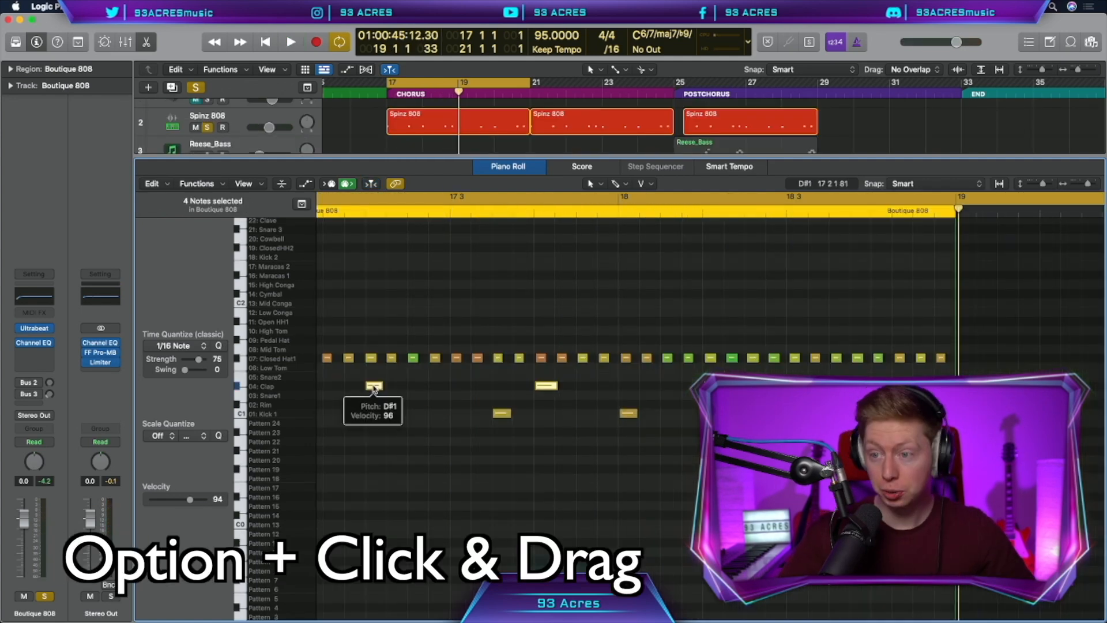
left_click_drag(374, 390, 374, 378)
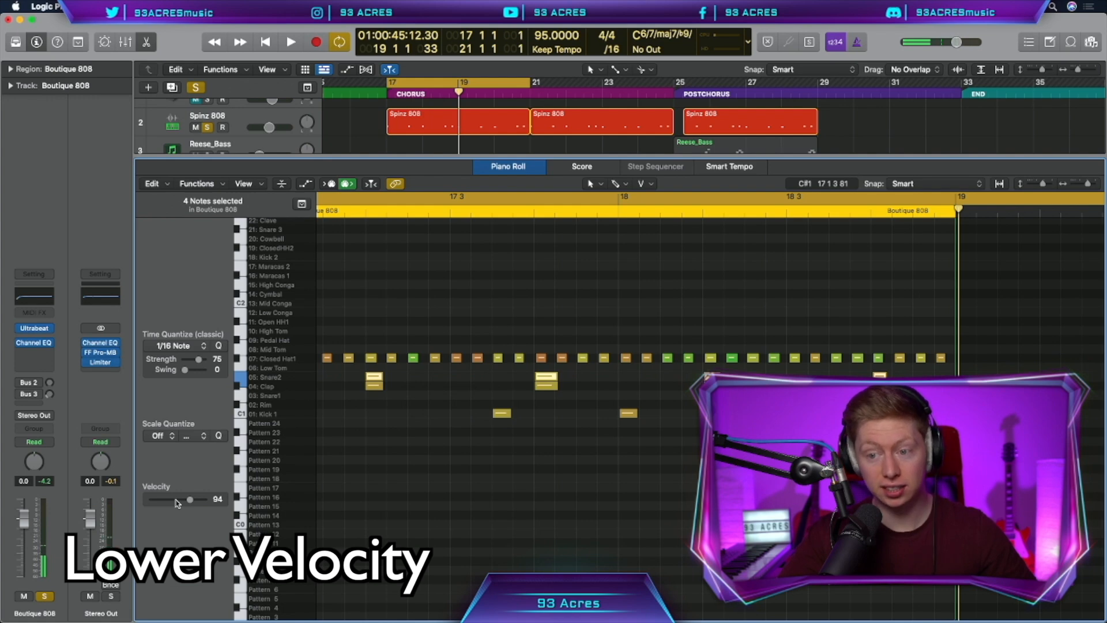
left_click_drag(176, 503, 172, 500)
Copy the four Snare2 notes to Maracas 1 slightly ahead of the beat, and shift the claps slightly late
left_click_drag(374, 379, 376, 281)
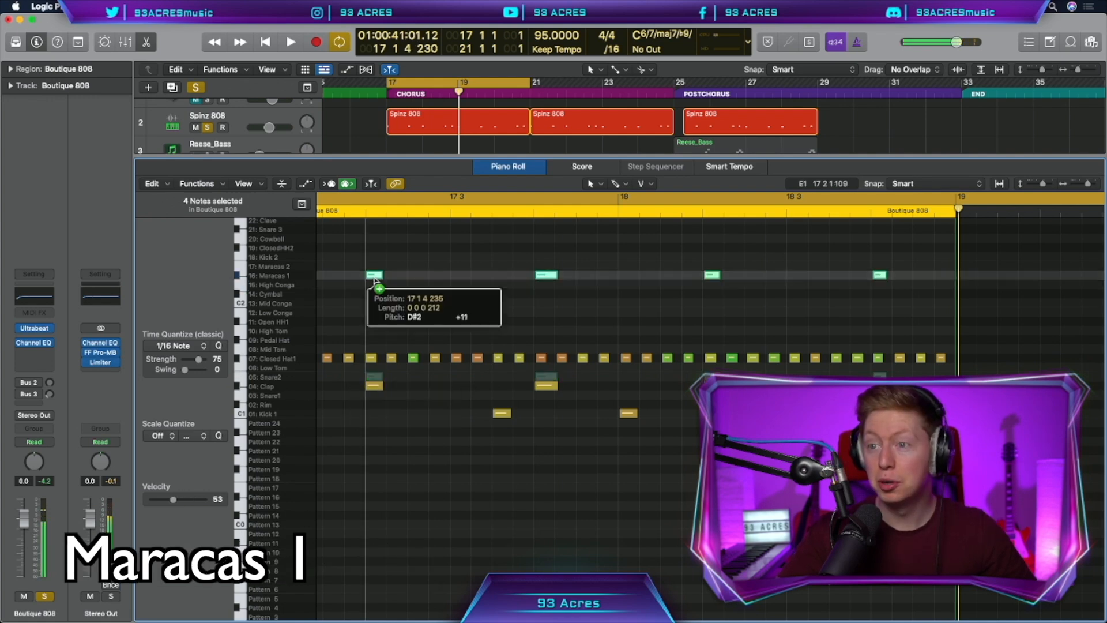
left_click_drag(375, 281, 375, 281)
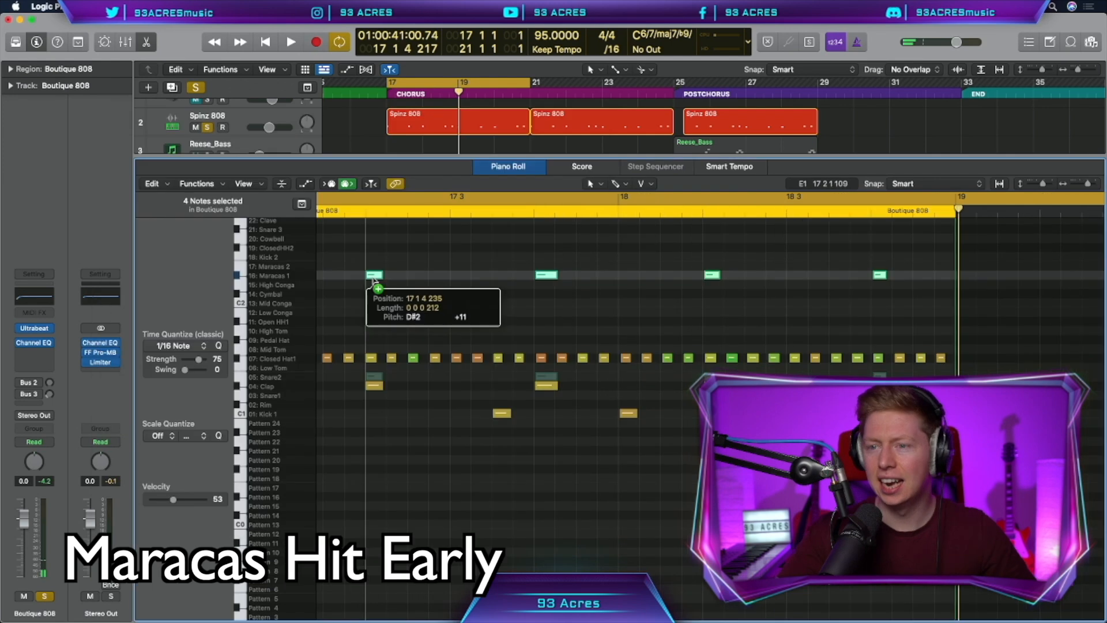
left_click_drag(373, 281, 371, 280)
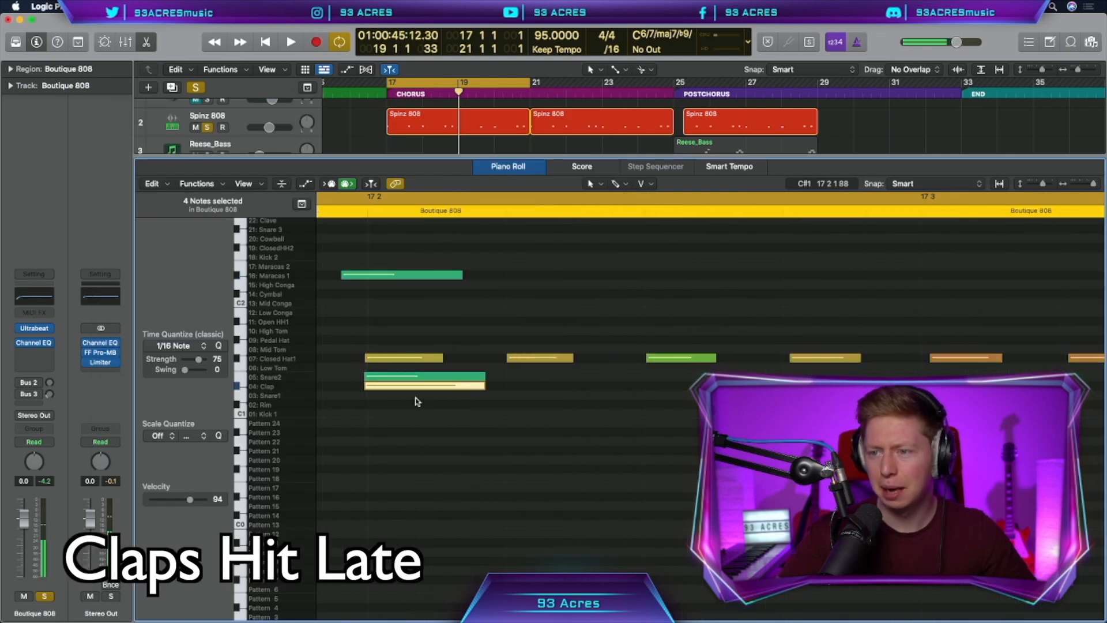
left_click_drag(397, 388, 403, 389)
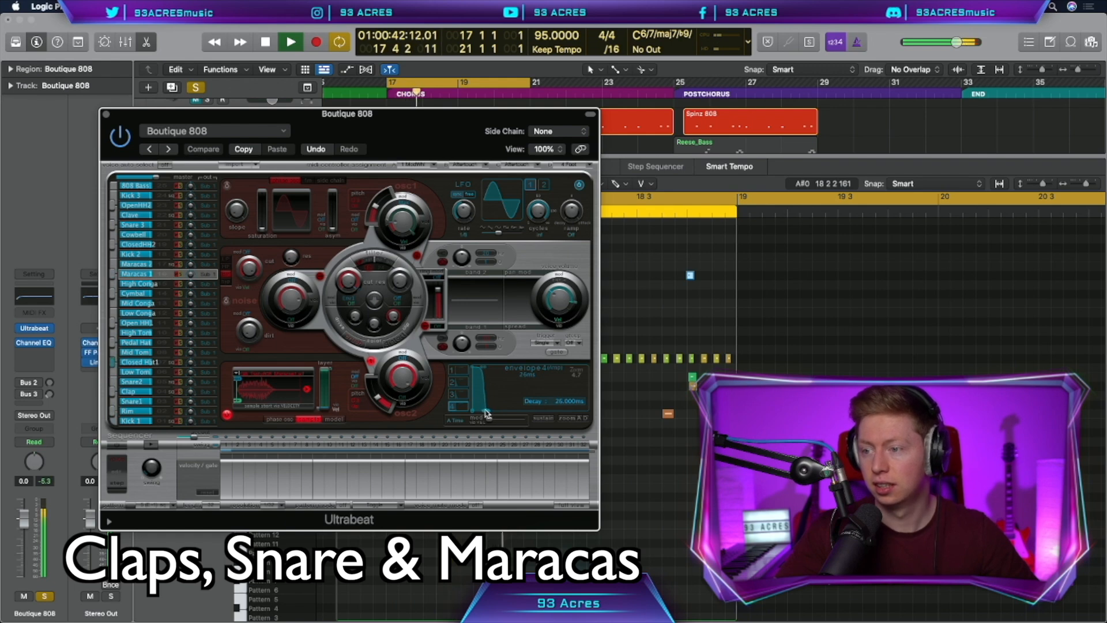
Shorten the envelope decay of the Maracas 1 sound in Ultrabeat to about 25 ms
left_click_drag(486, 413, 488, 413)
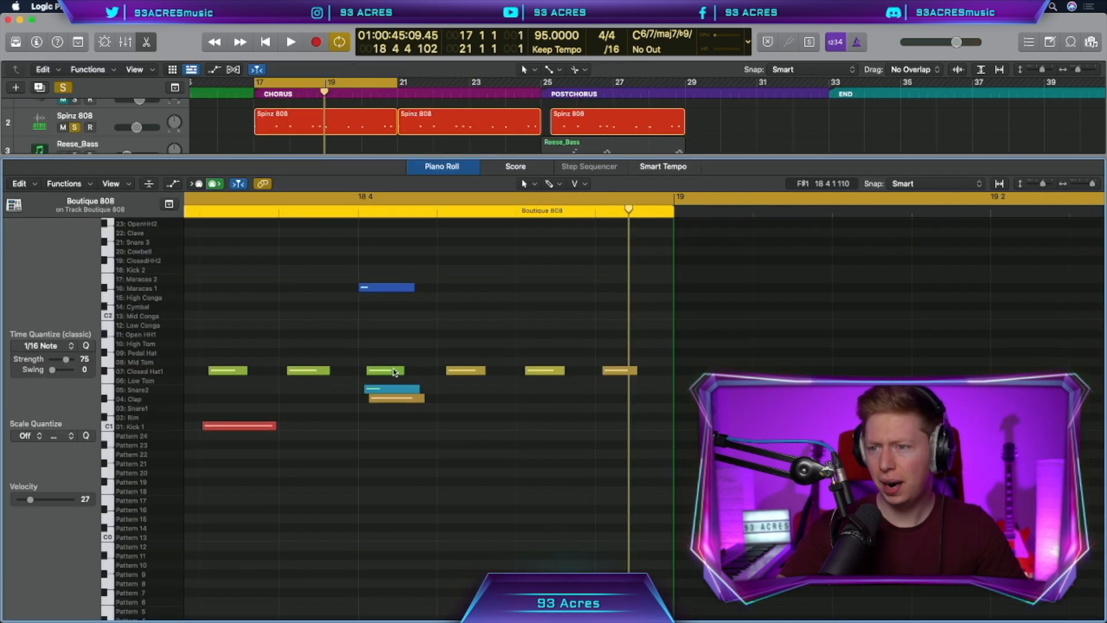
Add a quick four-note hi-hat roll on the Pedal Hat row at the end of bar 18 and play it back
left_click_drag(470, 371, 540, 354)
left_click_drag(540, 353, 617, 354)
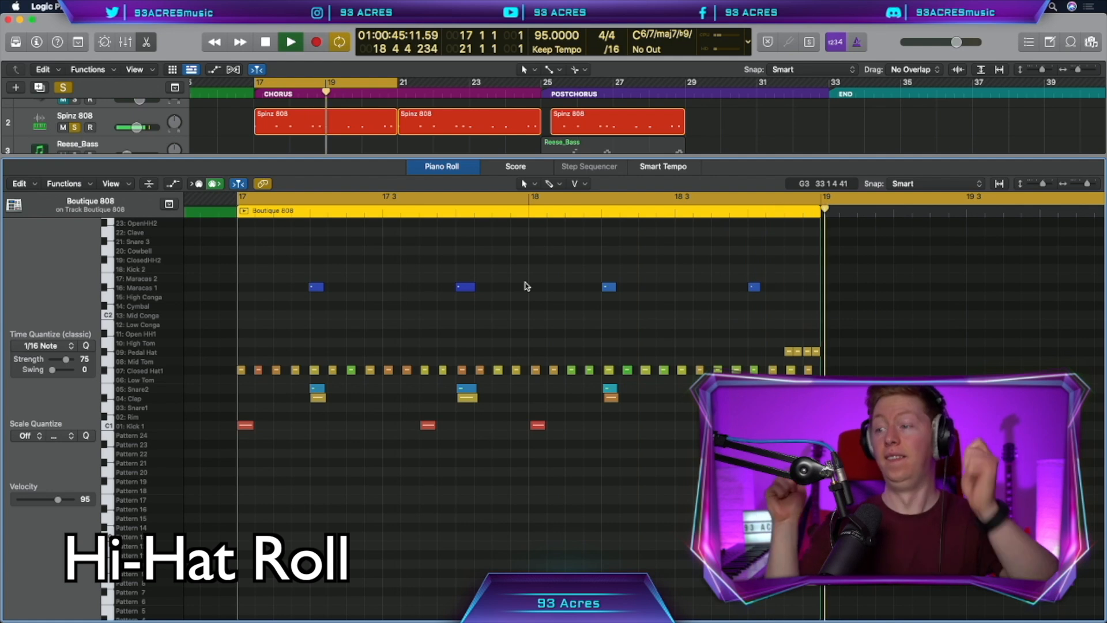
key("space")
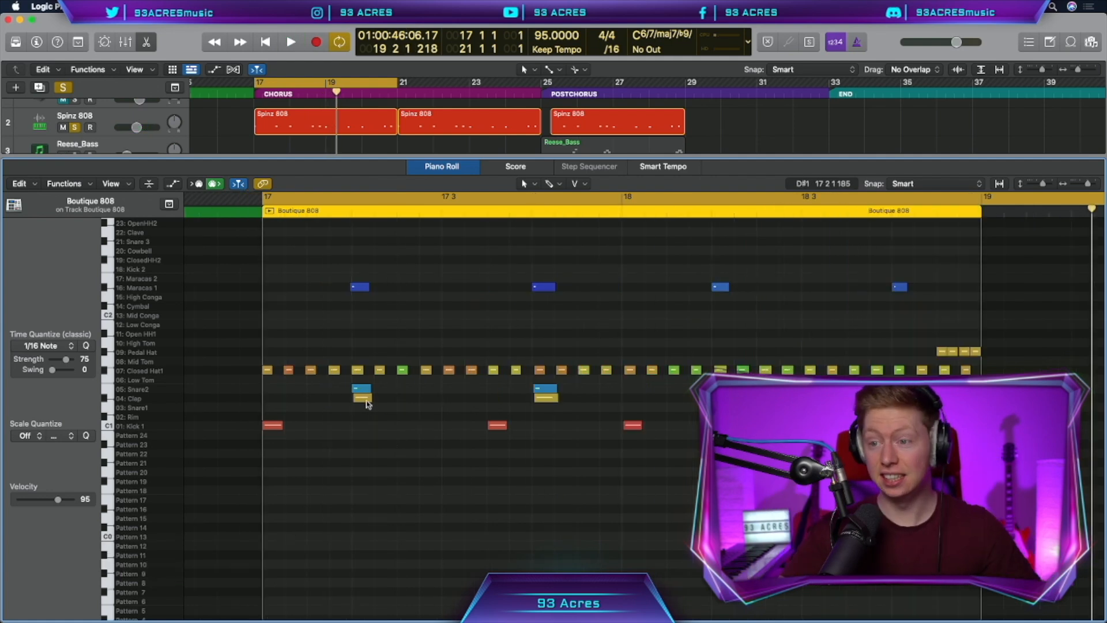
Place two Rim notes between the first two claps of bar 17 and play the beat
left_click_drag(366, 405, 475, 417)
key("space")
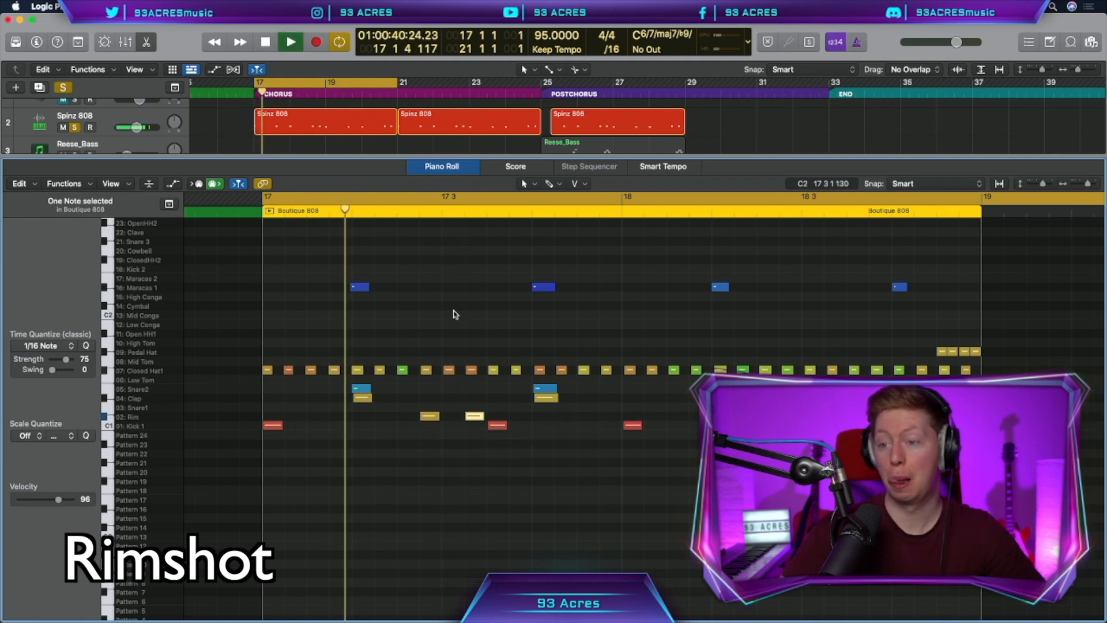
key("space")
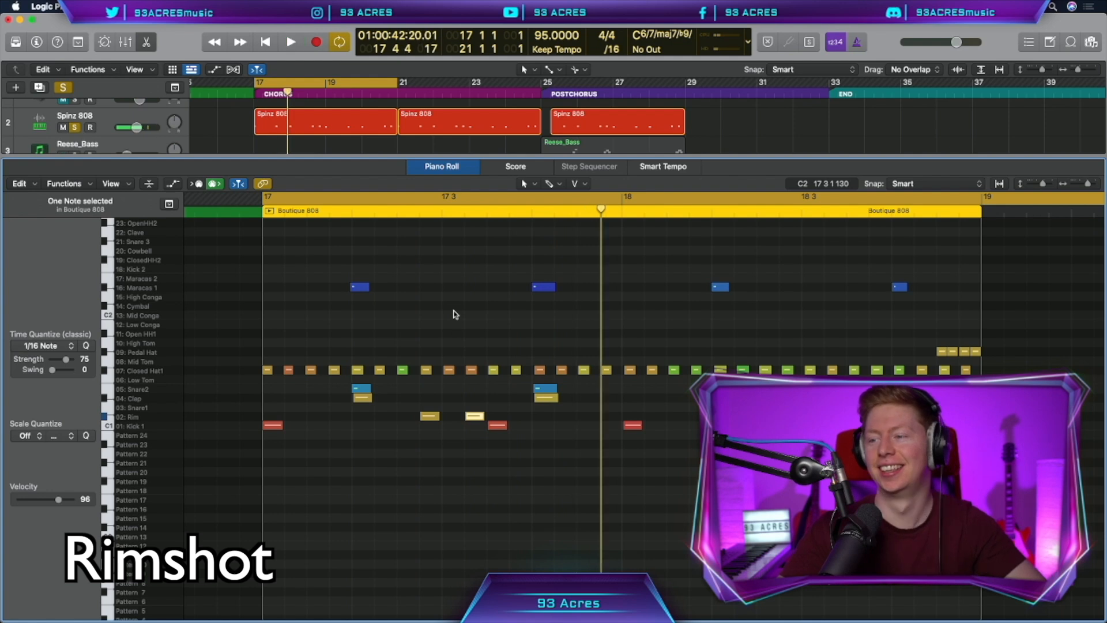
Layer the two Rim notes on Pedal Hat, Maracas 2 and ClosedHH2, and duplicate the whole stack into bar 18
left_click(474, 416, "shift")
left_click_drag(475, 415, 474, 261)
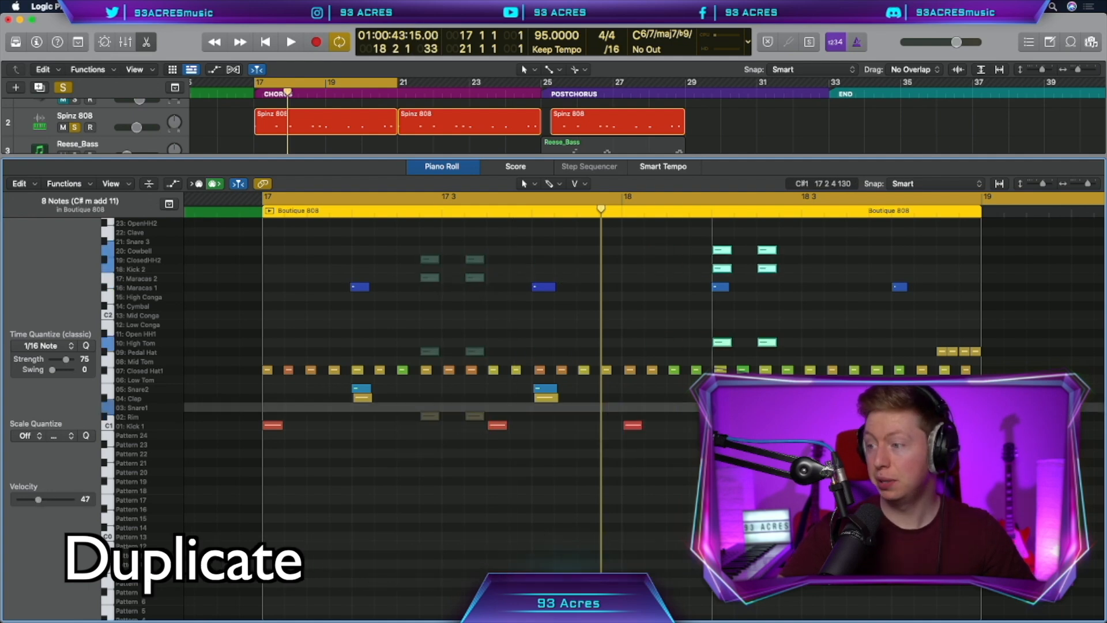
left_click_drag(692, 277, 796, 277)
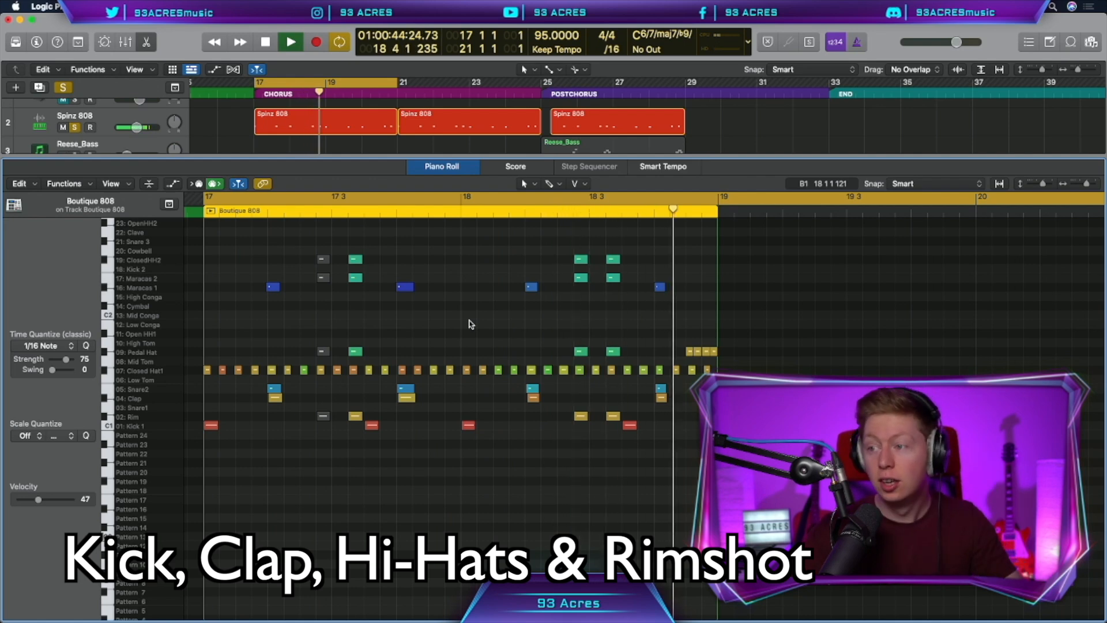
key("space")
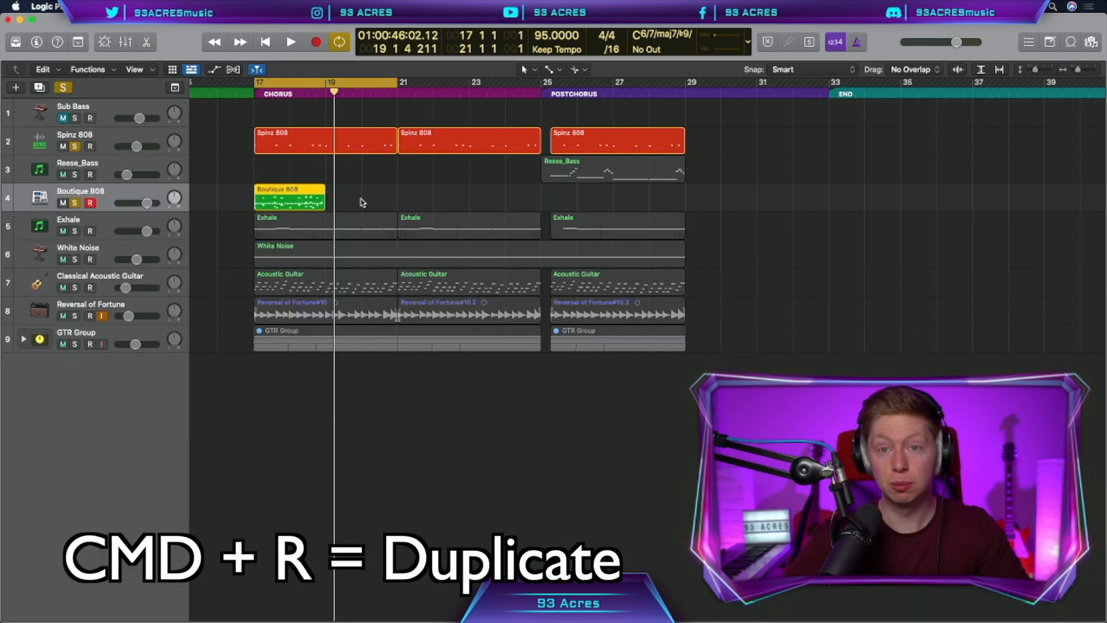
Duplicate the Boutique 808 region to bar 19 and spread out the copy's final Pedal Hat notes into a second rhythm
key("super+r")
double_click(362, 202)
left_click_drag(461, 394, 366, 393)
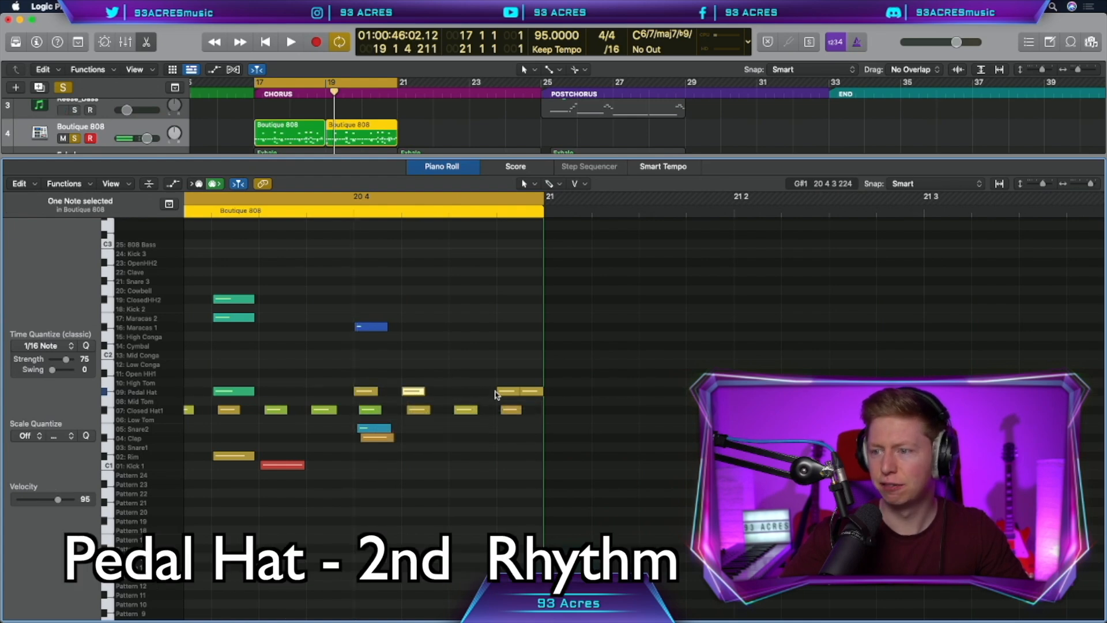
mouse_move(508, 392)
left_mouse_down()
mouse_move(459, 392)
mouse_move(500, 392)
left_mouse_up()
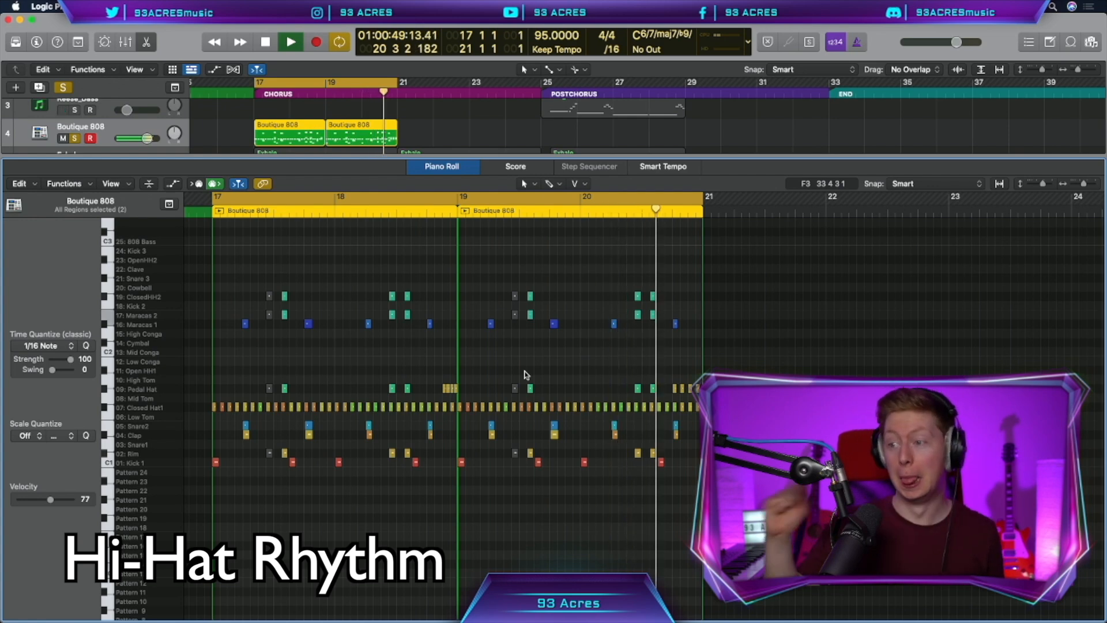
key("space")
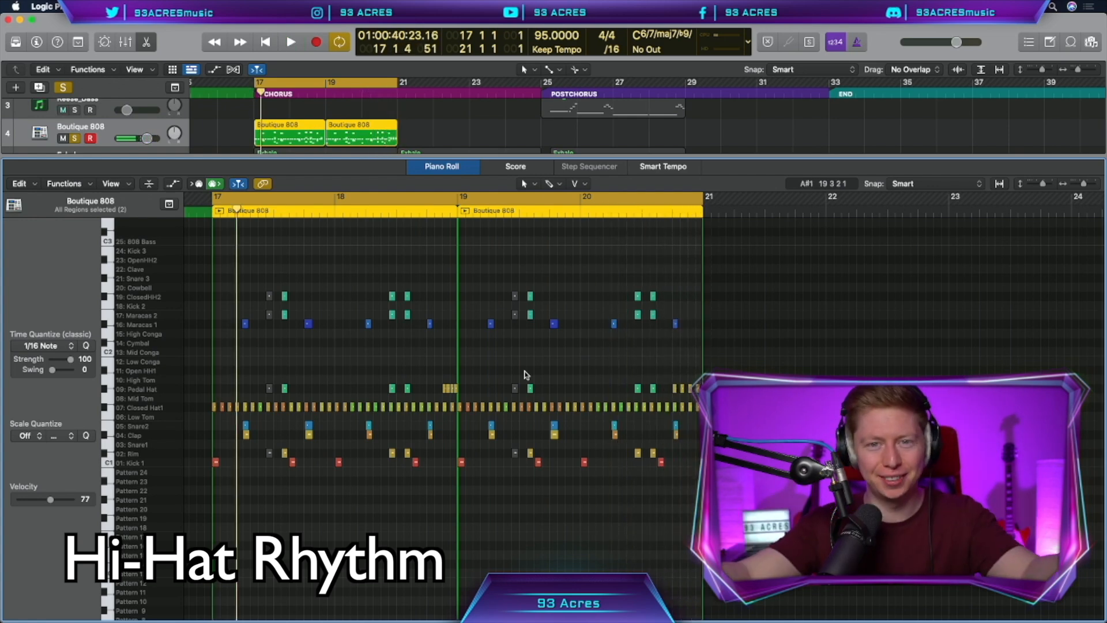
Insert the KNOCK plug-in after the Channel EQ on the Boutique 808 channel strip
key("e")
key("i")
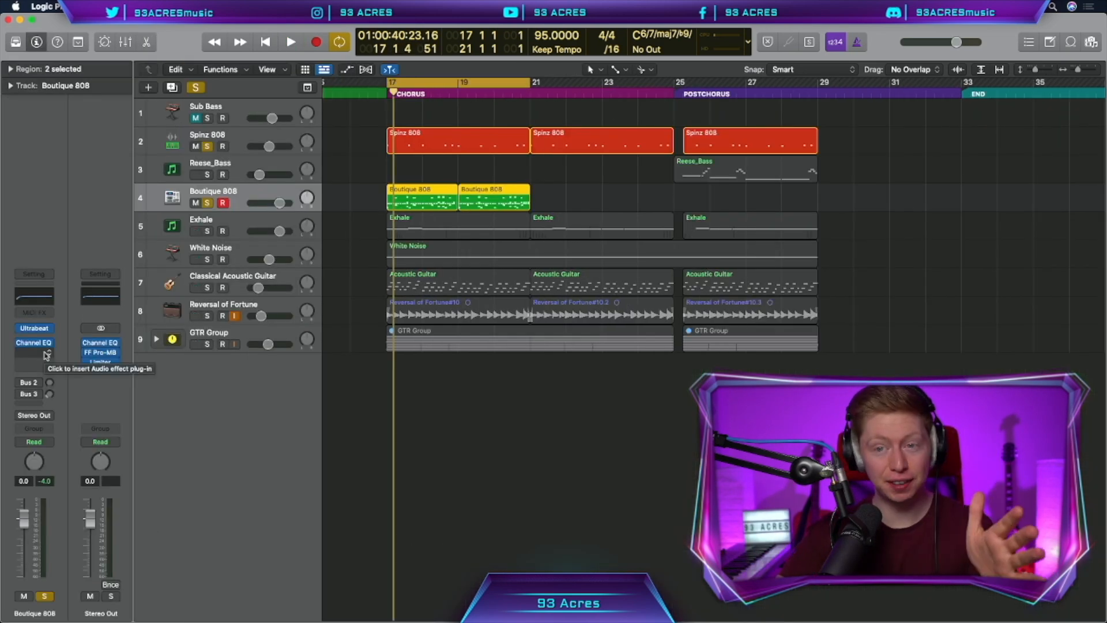
left_click(46, 354)
mouse_move(57, 594)
left_click(317, 514)
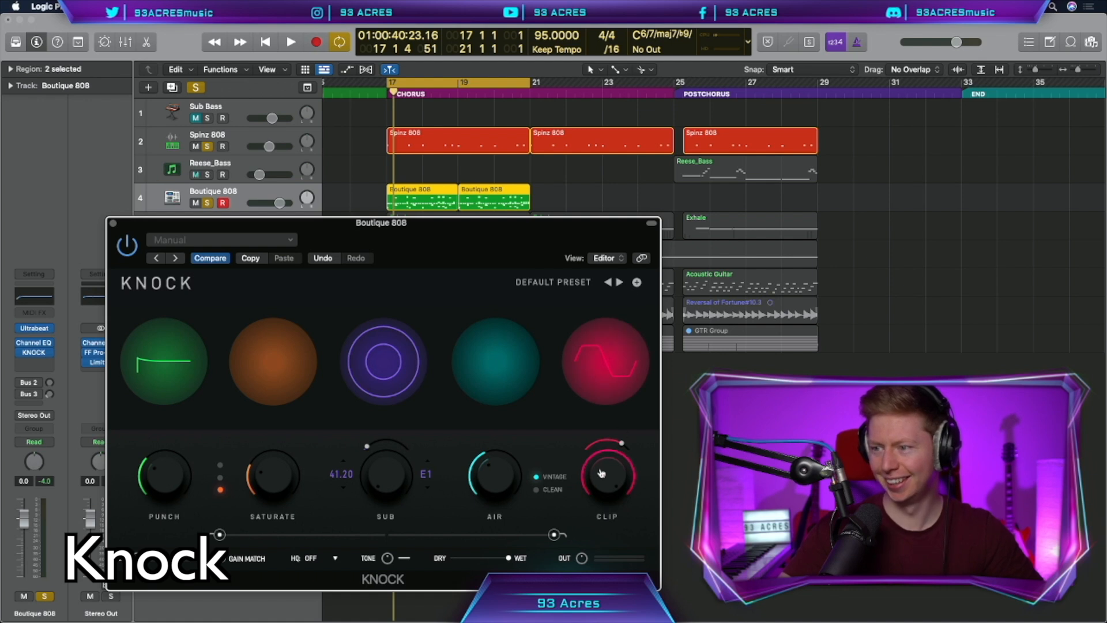
Compare the drum sound with KNOCK bypassed and enabled during playback
left_click(126, 245)
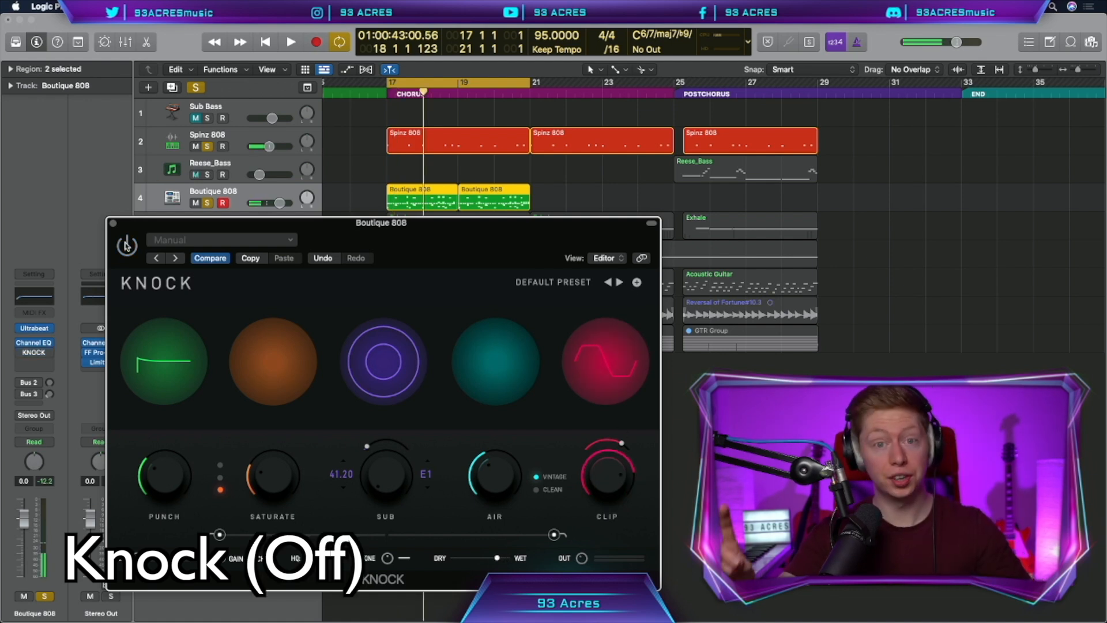
key("space")
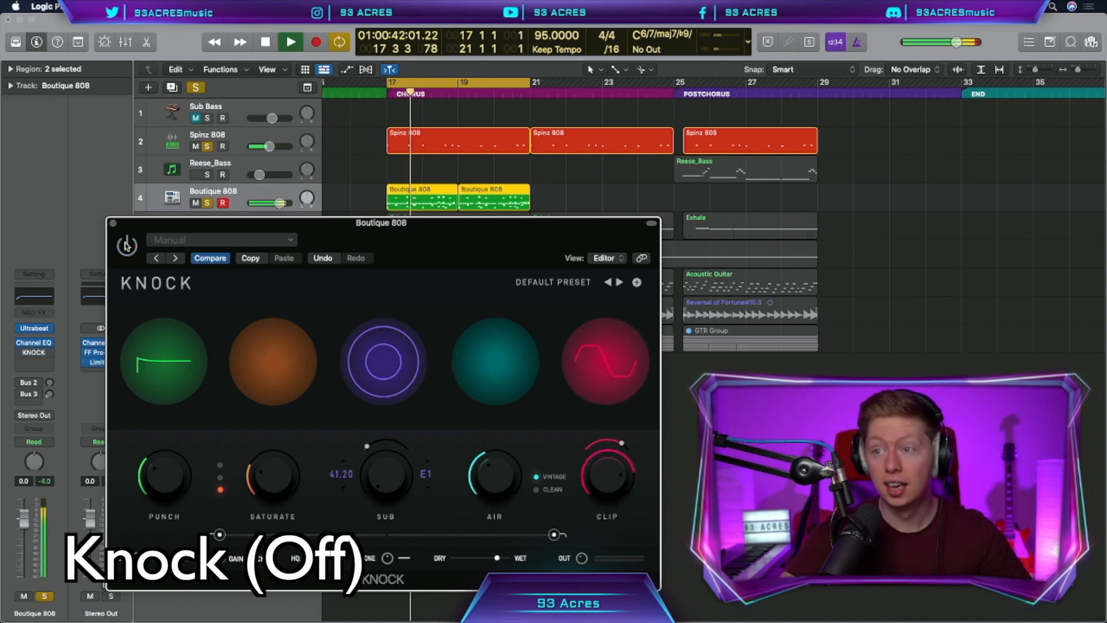
left_click(126, 245)
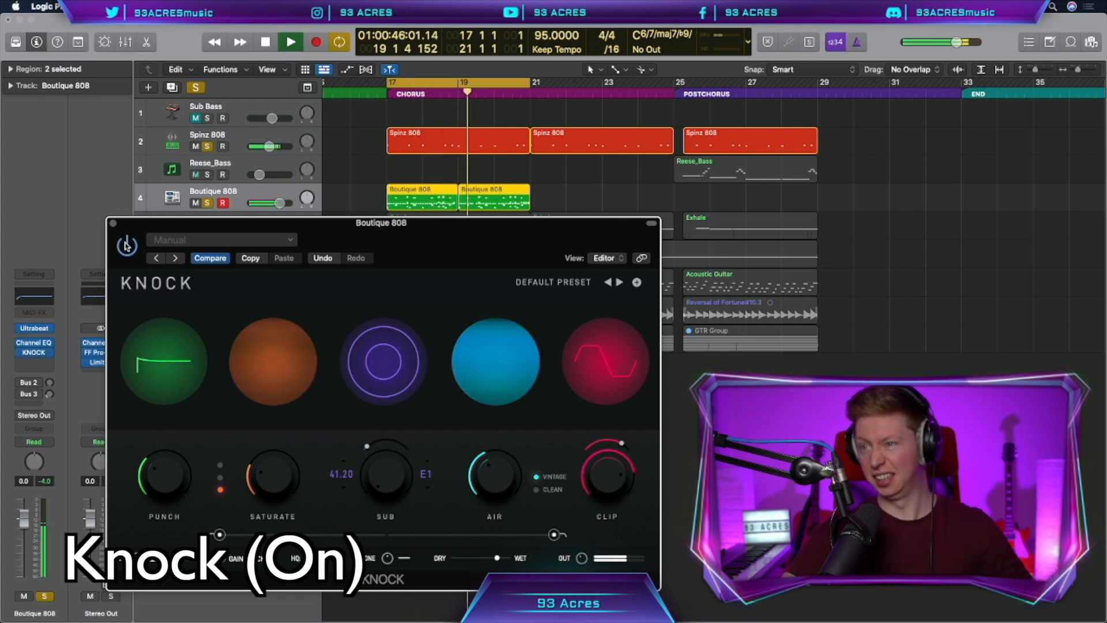
key("space")
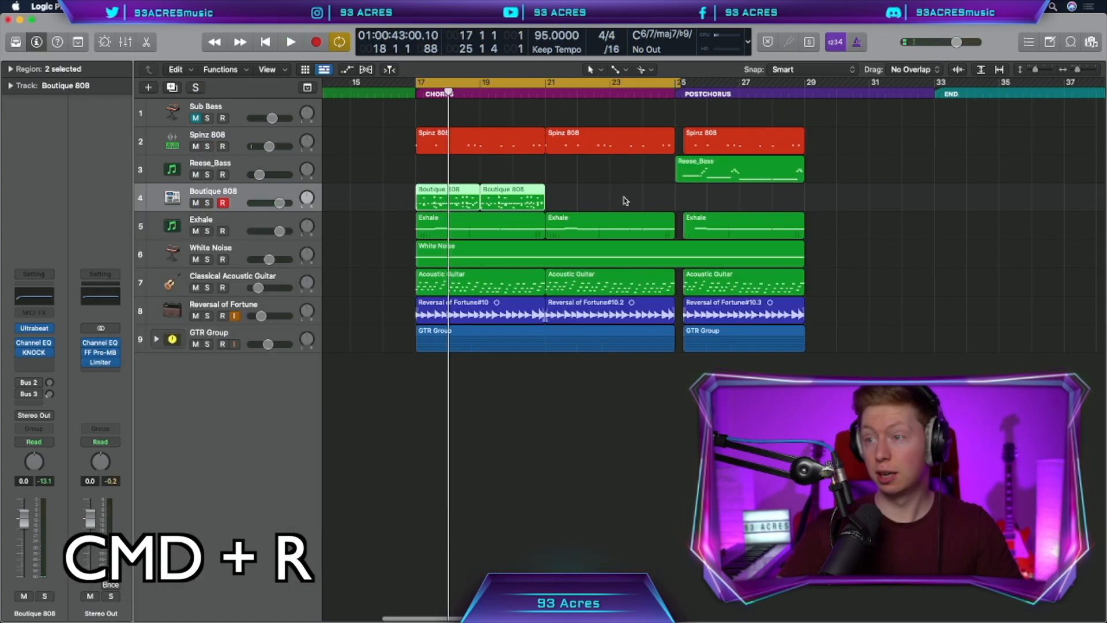
Repeat the Boutique 808 regions through the post-chorus, leaving a break until 25 2 1 1, and colour all six regions yellow
key("super+r")
key("super+r")
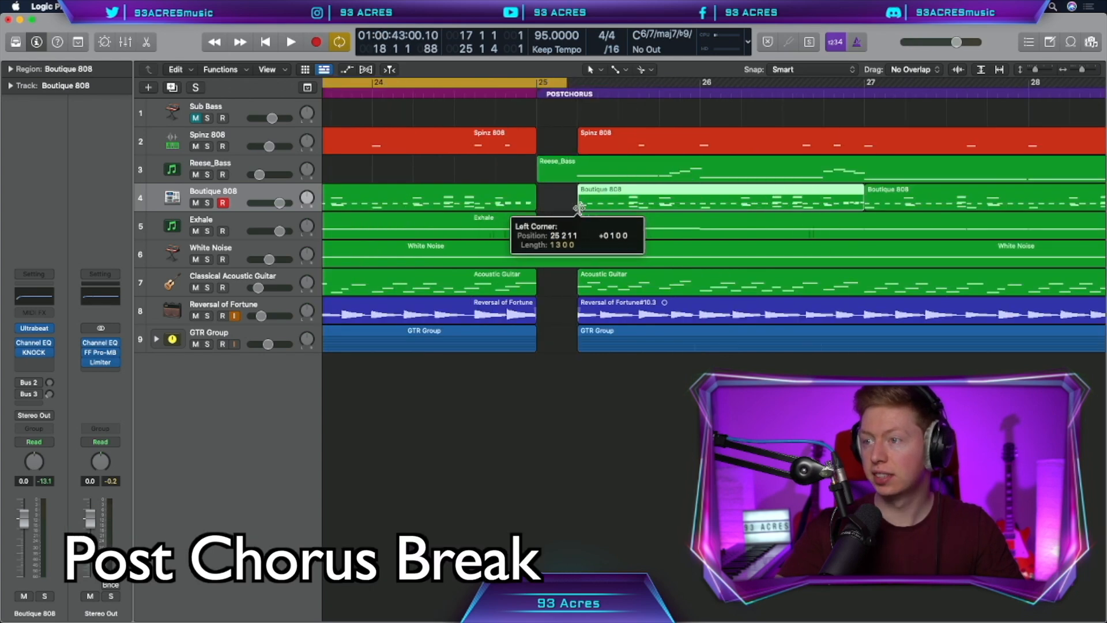
key("alt+c")
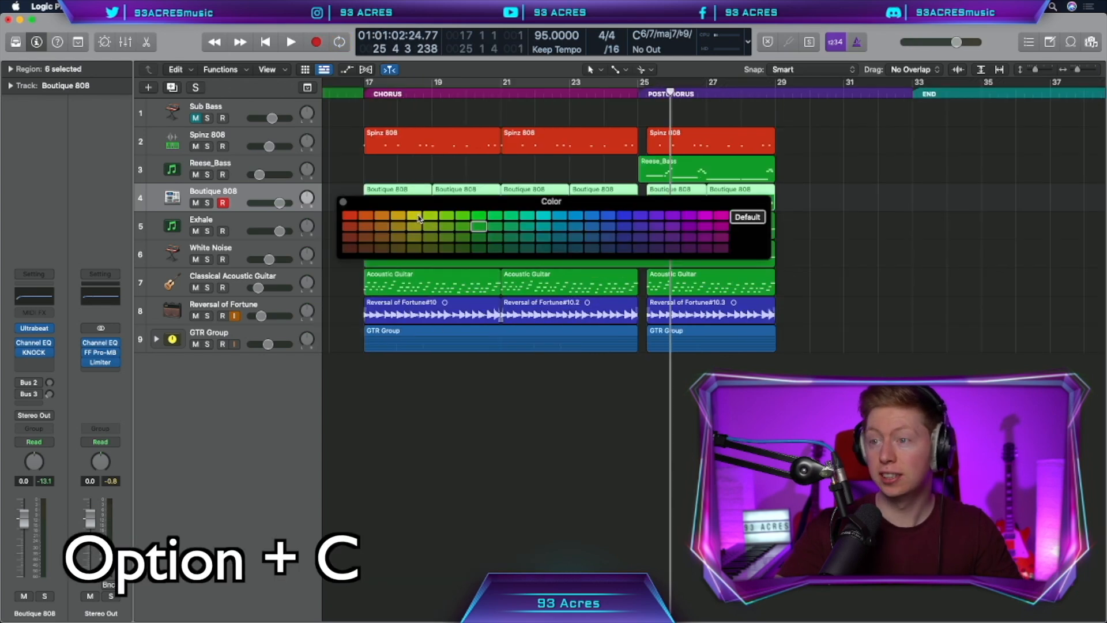
left_click(415, 217)
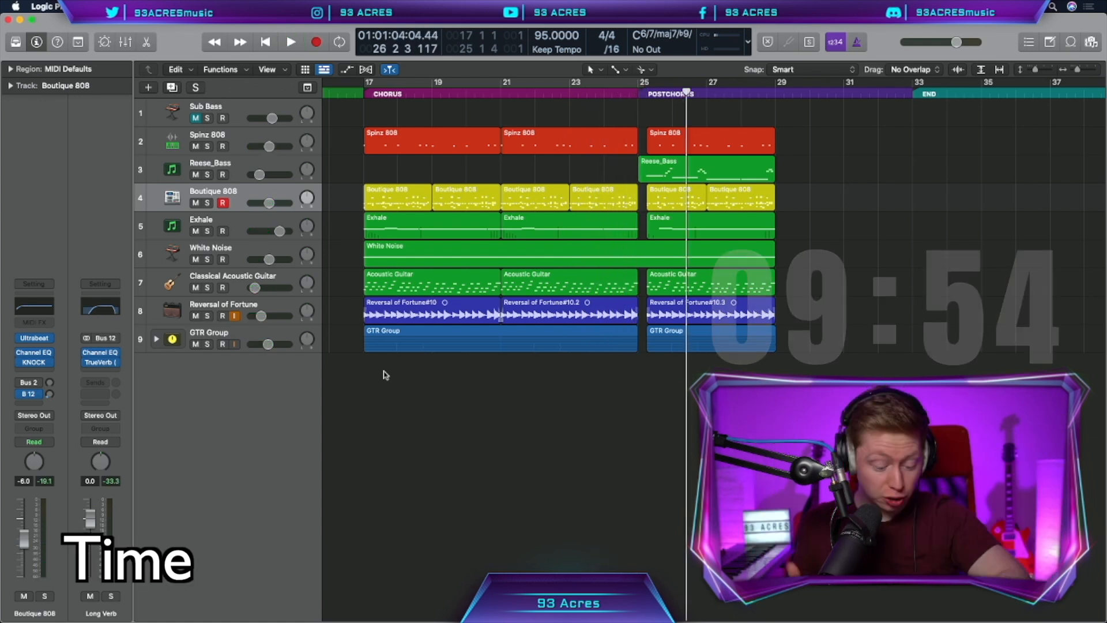
Add audio tracks for the Cymatic Impact, FX Riser Impact Swell and Impact Hiss samples, placing them around the chorus start
left_click(151, 87)
left_click(552, 41)
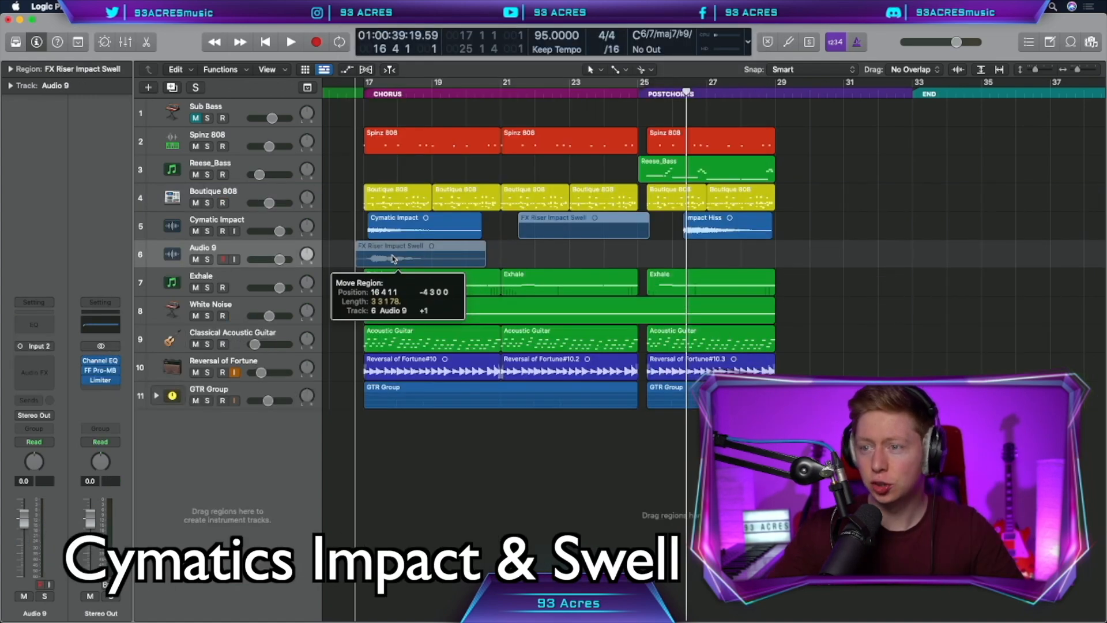
left_click_drag(393, 259, 548, 259)
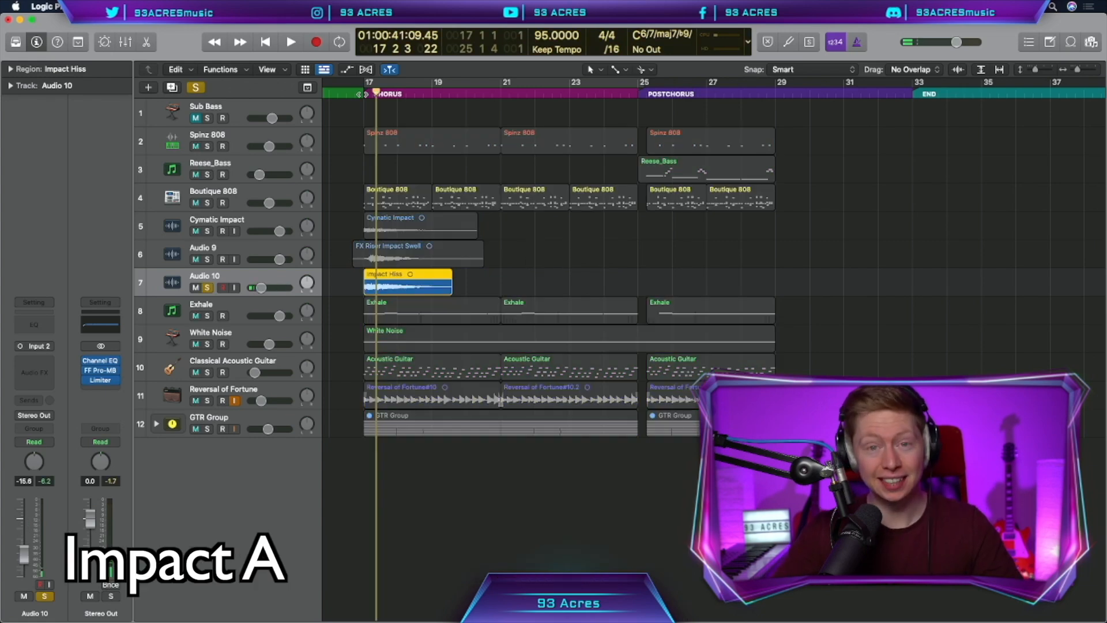
Audition the Impact Hiss, FX Riser Impact Swell and Cymatic Impact tracks one at a time in solo
key("space")
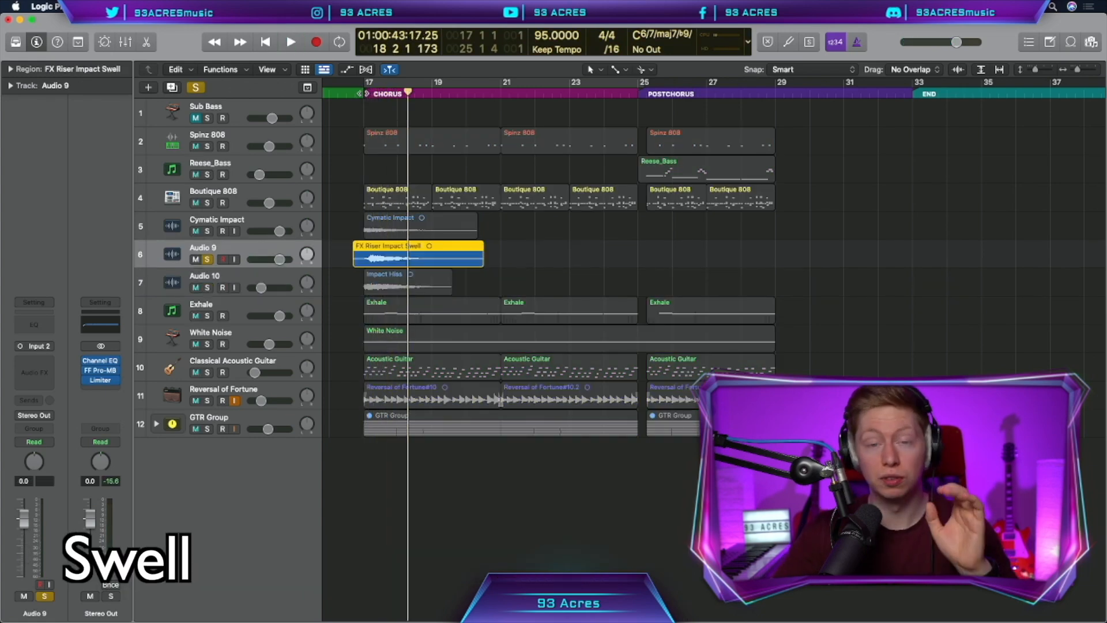
key("space")
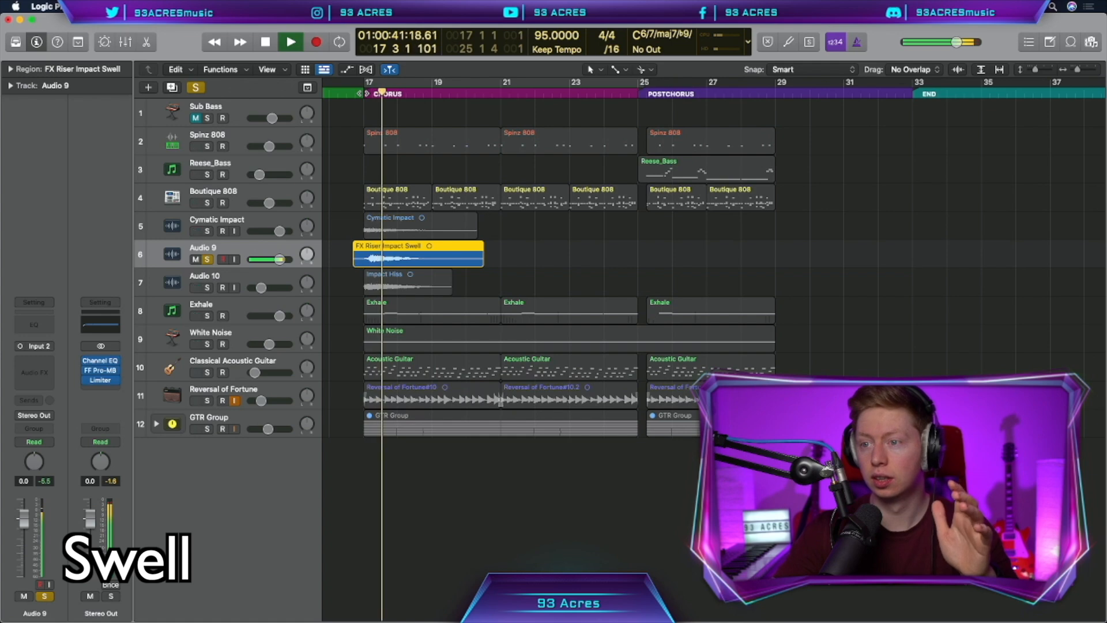
key("space")
left_click(207, 259)
left_click(207, 232)
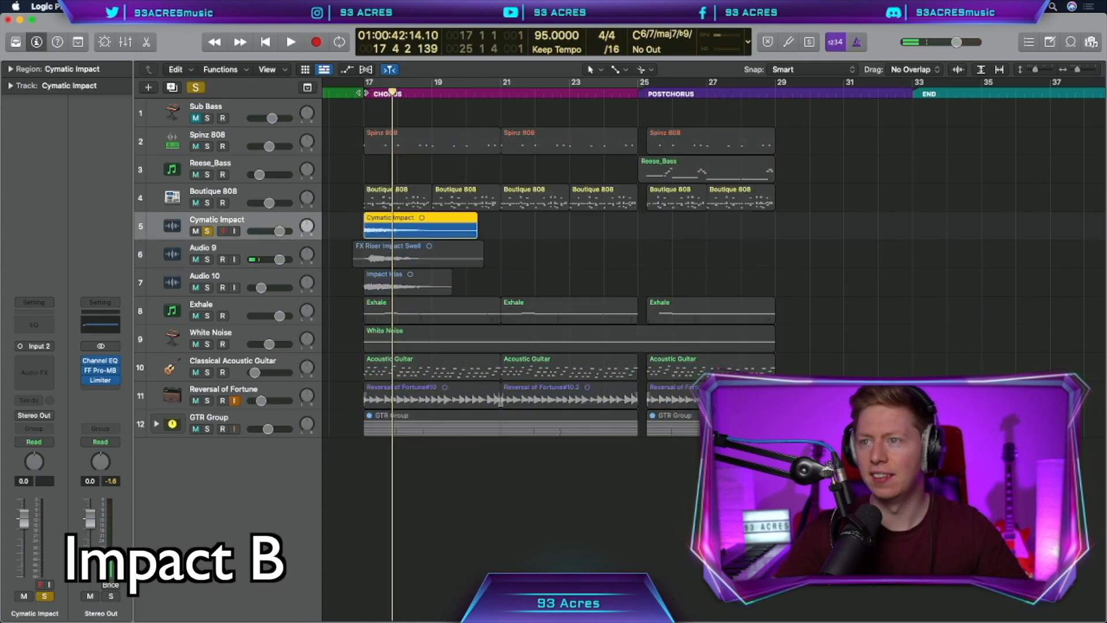
key("space")
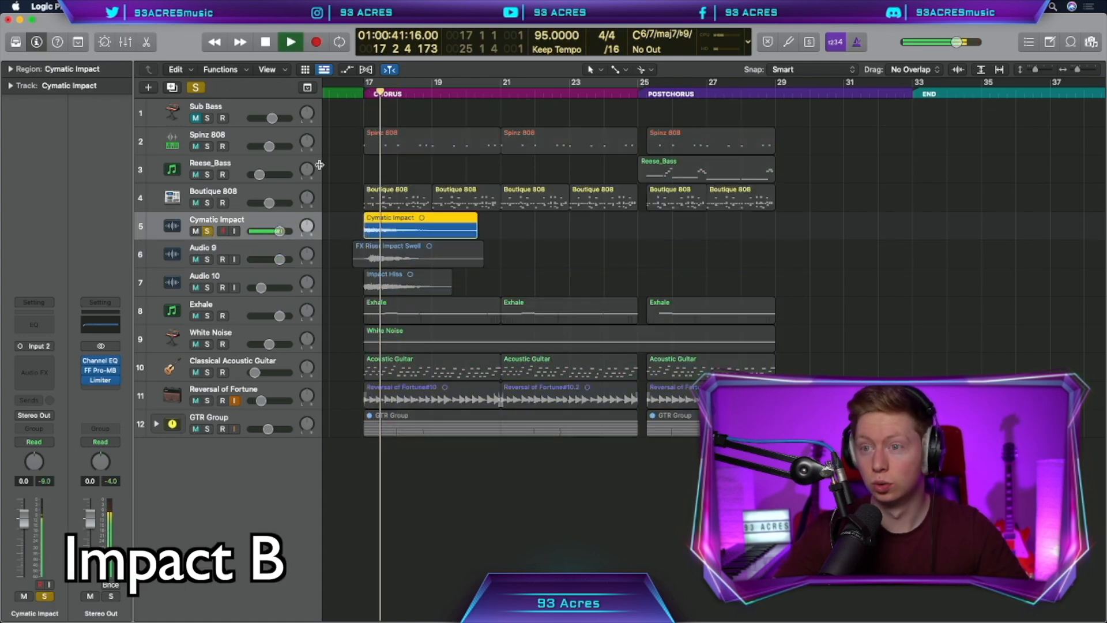
key("space")
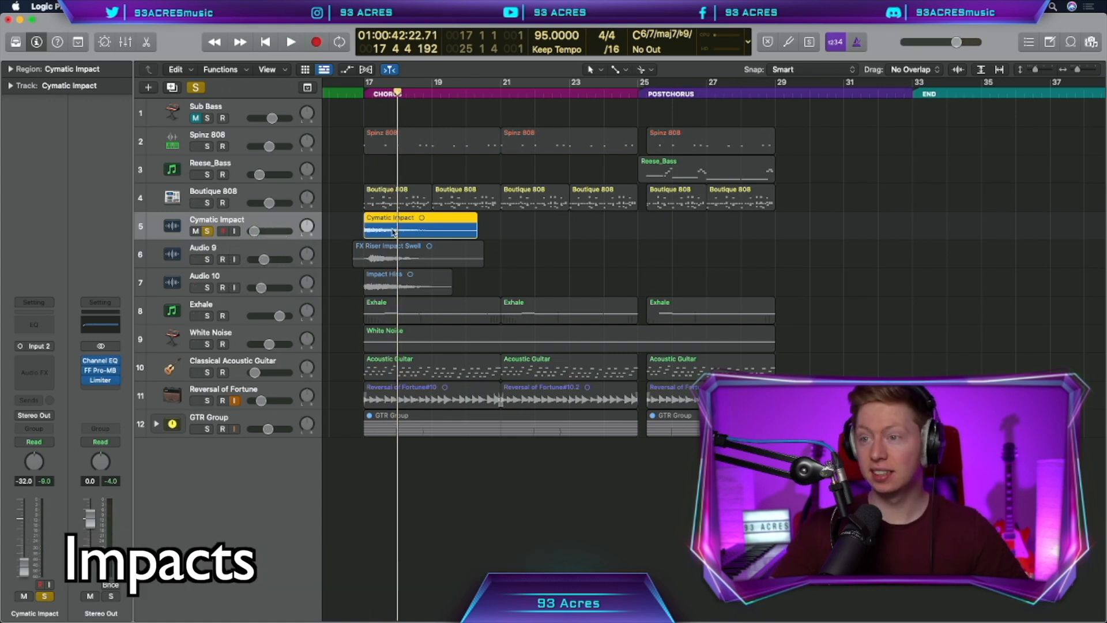
Copy the Cymatic Impact and Impact Hiss regions to the post-chorus drop, and move the FX Riser Impact Swell to mid-chorus
left_click_drag(390, 233, 674, 240)
left_click(381, 290)
left_click_drag(381, 290, 576, 291)
left_click_drag(425, 256, 554, 255)
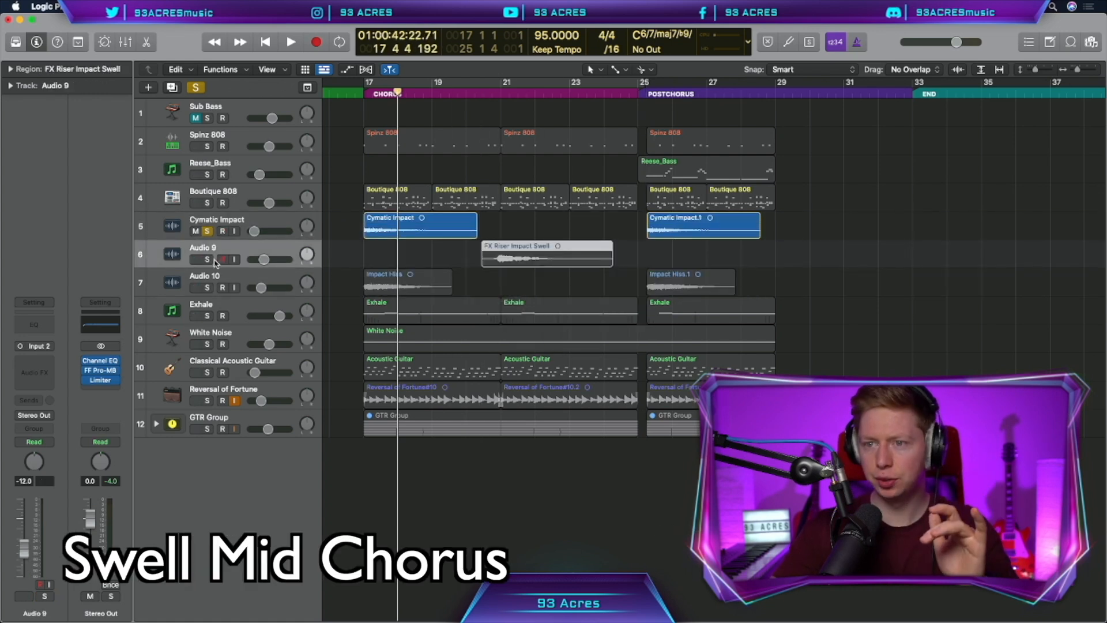
Solo the swell and hiss tracks alongside Cymatic Impact, and duplicate the Hiss track
left_click(207, 259)
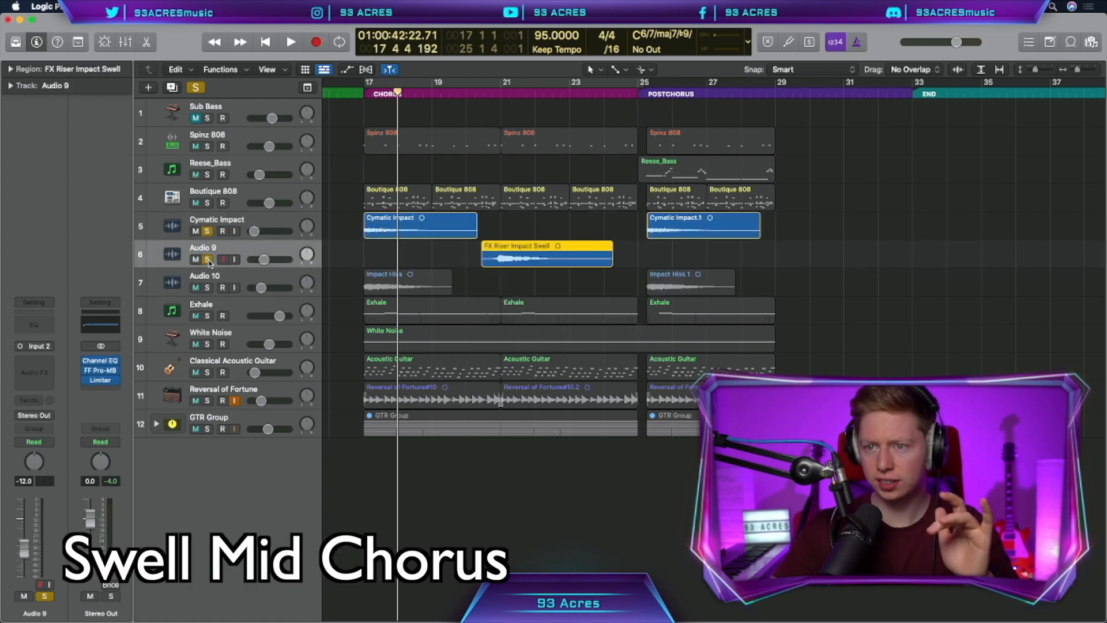
left_click(207, 287)
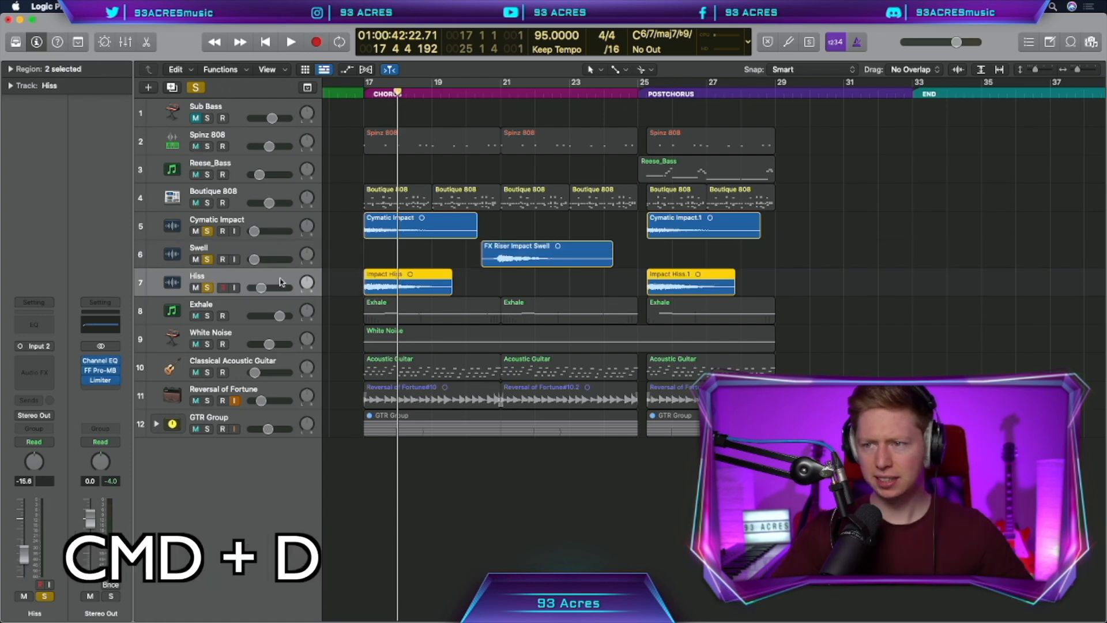
key("super+d")
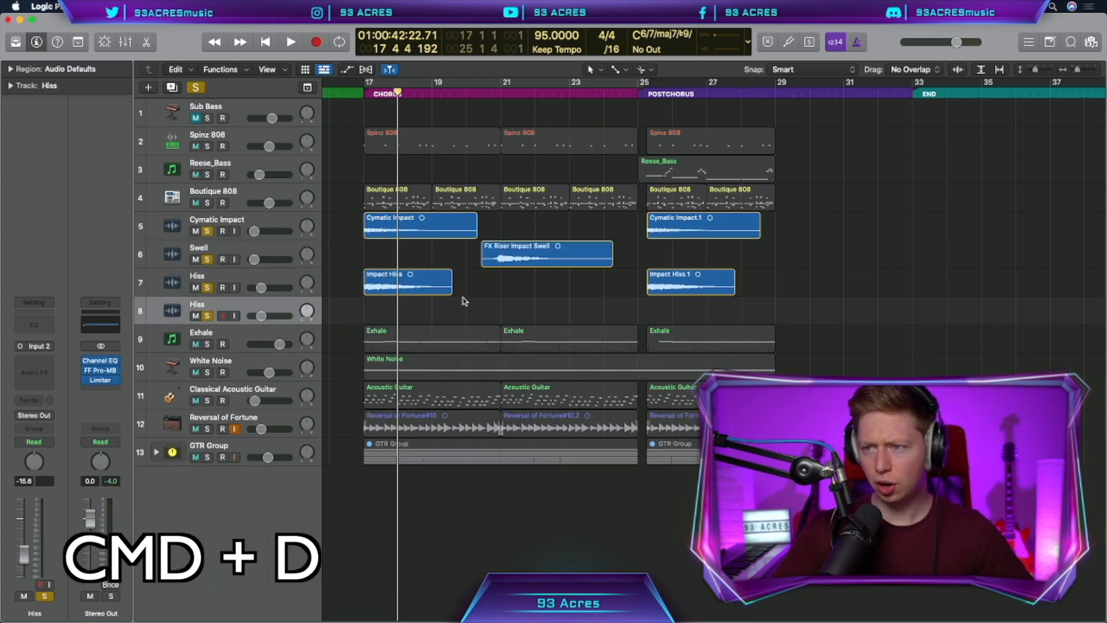
Bounce the first Impact Hiss region in place as Impact Hiss_bip onto the duplicated Hiss track
left_click(416, 285)
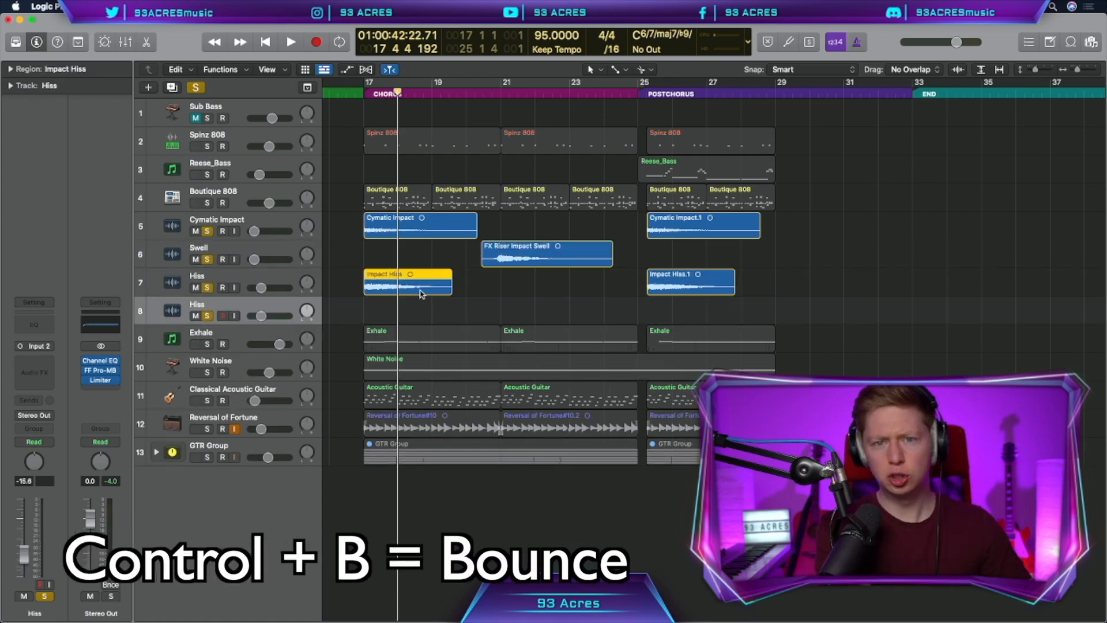
key("ctrl+b")
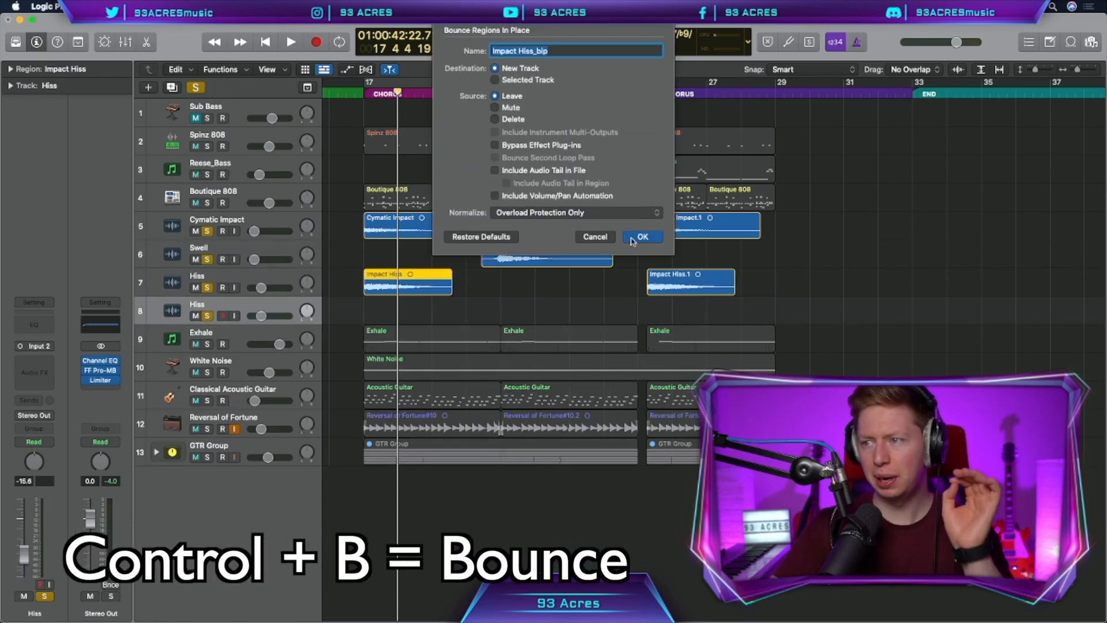
left_click(636, 239)
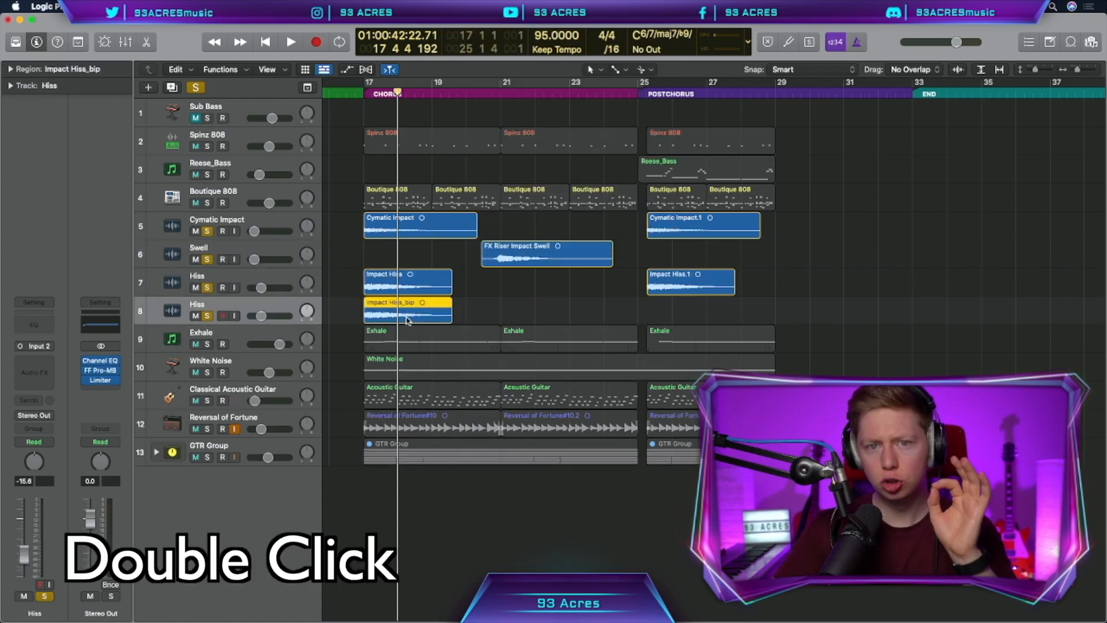
Reverse the Impact Hiss_bip audio in the audio file editor and return to the arrangement
double_click(408, 315)
left_click(619, 166)
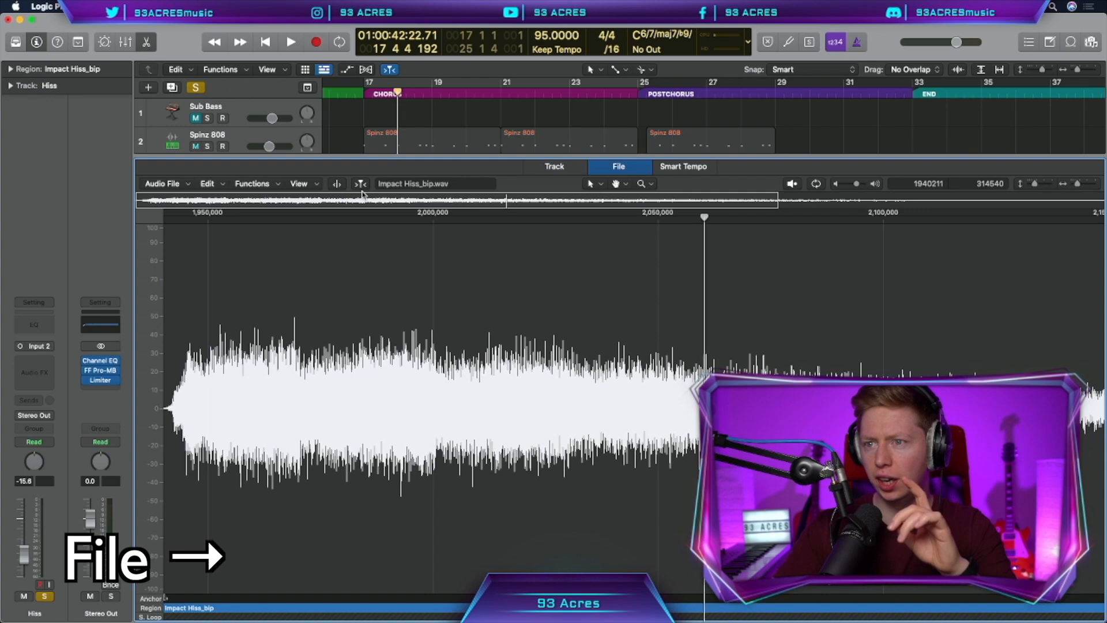
left_click(250, 186)
left_click(256, 258)
key("e")
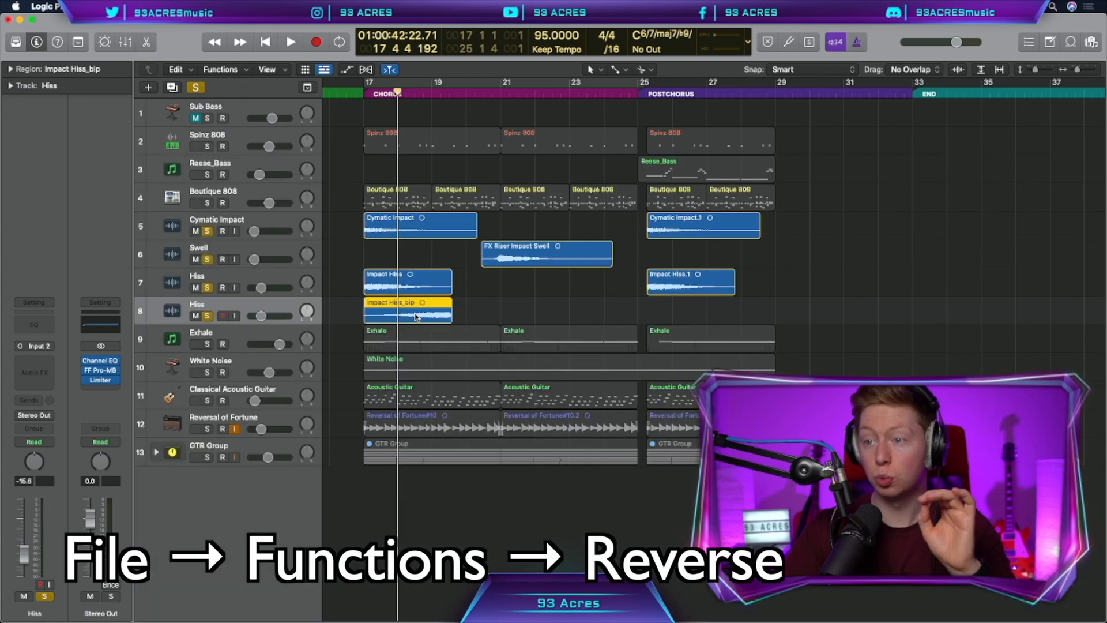
Move the reversed Impact Hiss_bip region to the end of the chorus and trim its end to the post-chorus start at bar 25
left_click_drag(416, 317, 615, 323)
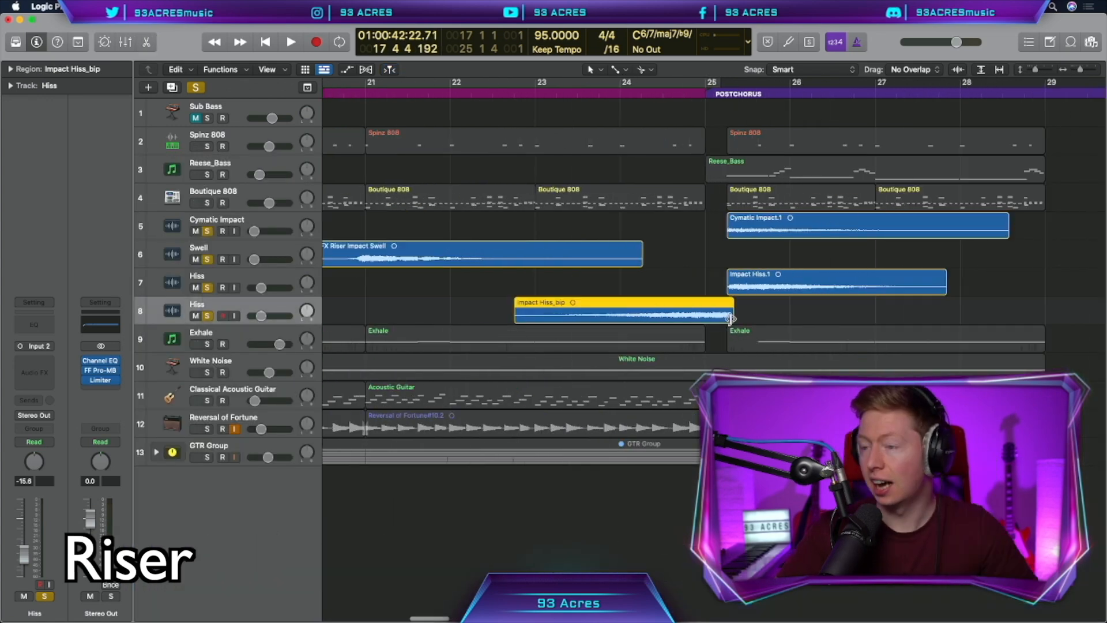
left_click_drag(730, 319, 725, 318)
left_click_drag(725, 319, 704, 319)
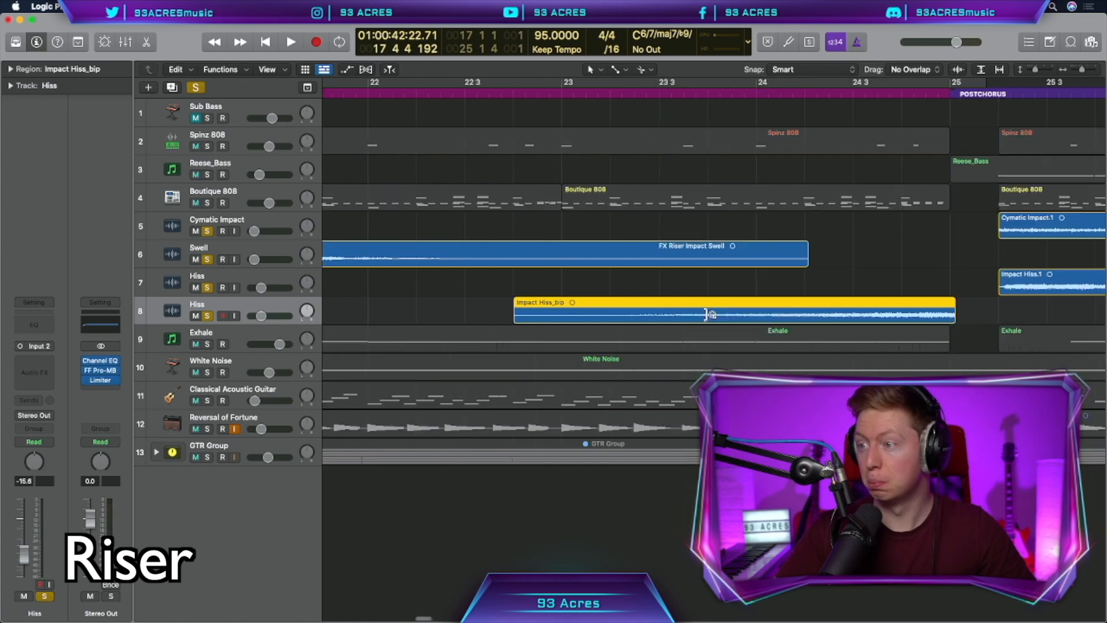
scroll(709, 315, "right", 2)
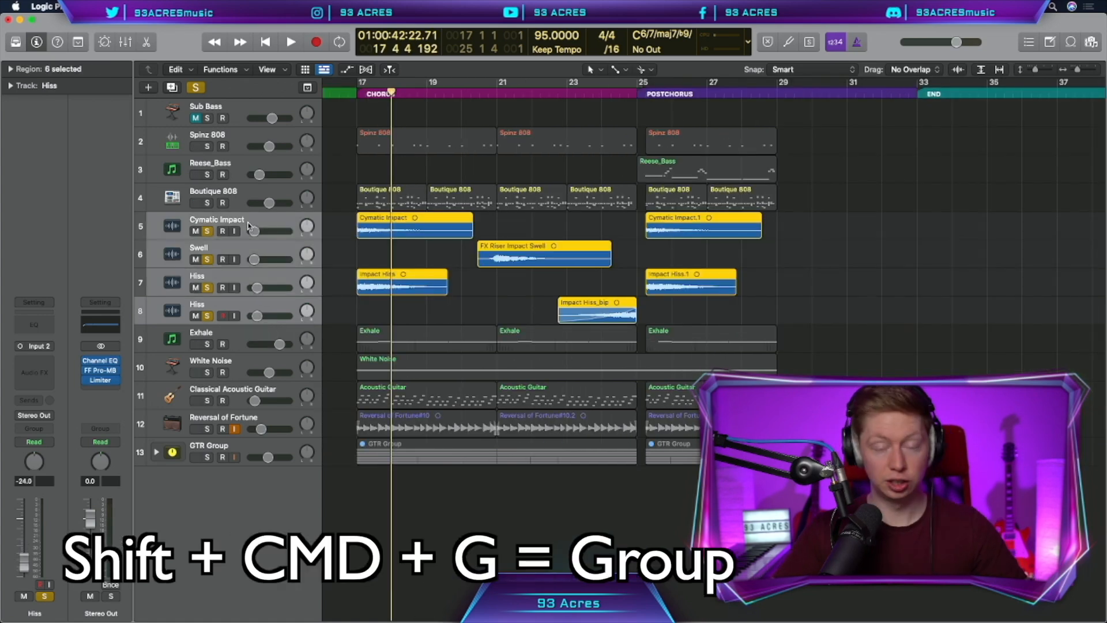
Group the Cymatic Impact, Swell and both Hiss tracks into a stack named Impacts & Risers, and audition it with the basses
key("shift+super+g")
double_click(248, 223)
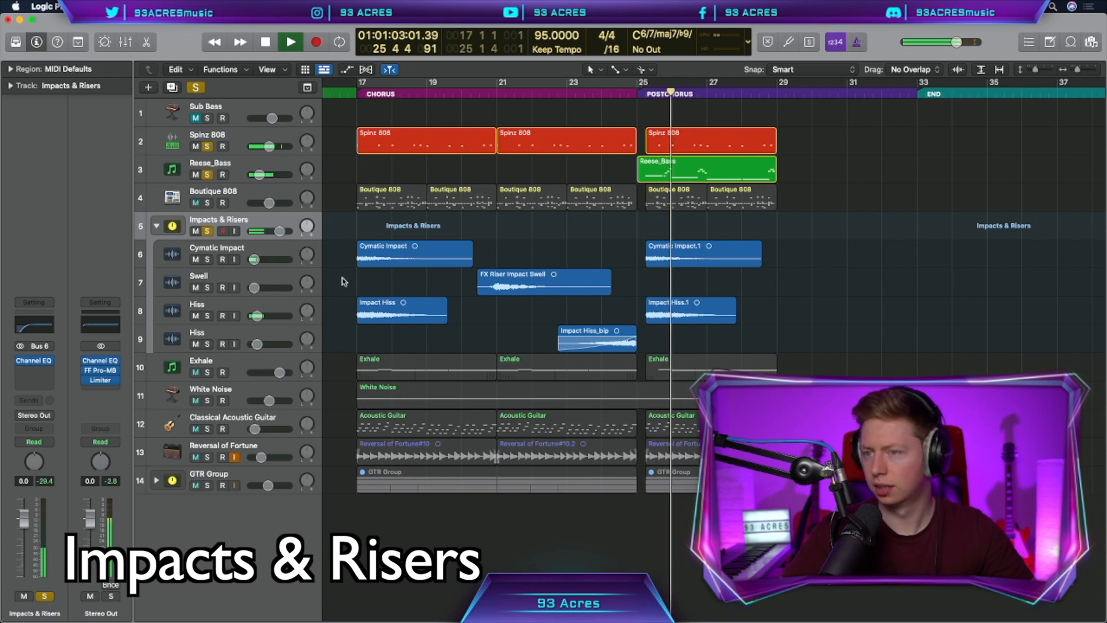
key("space")
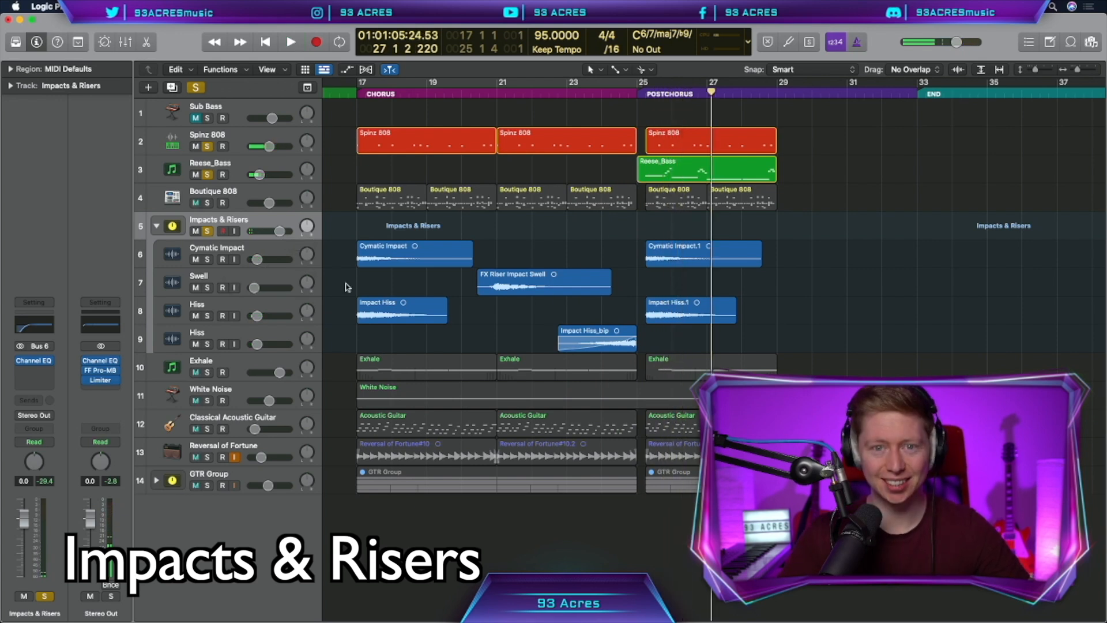
left_click(271, 334)
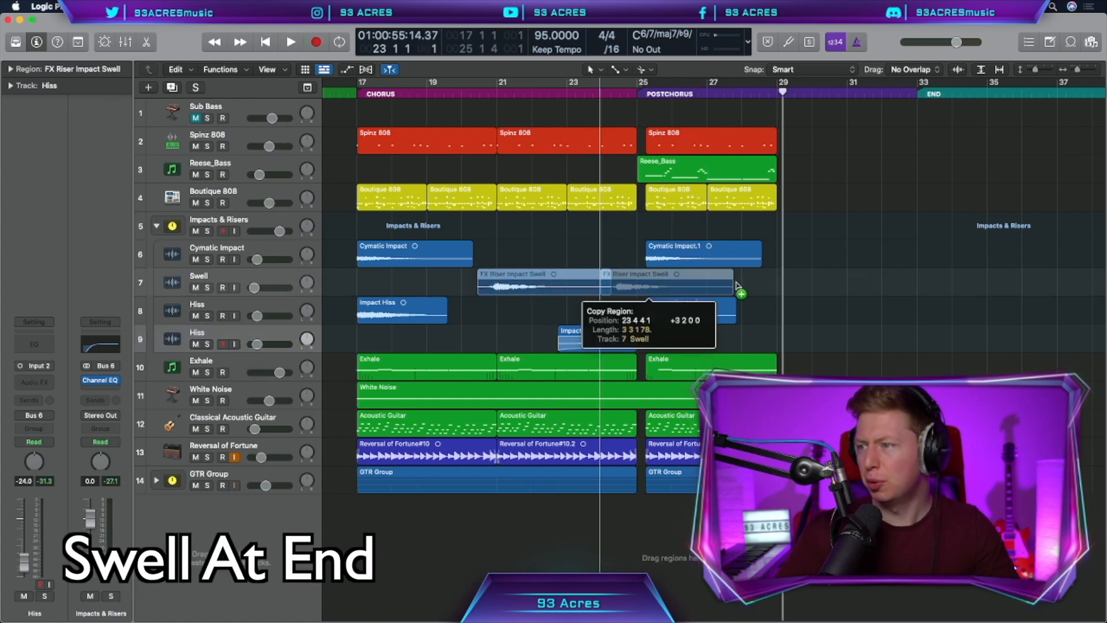
Copy the FX Riser Impact Swell to the end of the post-chorus, and add TrueVerb (m) with factory preset 14 to the Swell track
left_click_drag(576, 296, 749, 296)
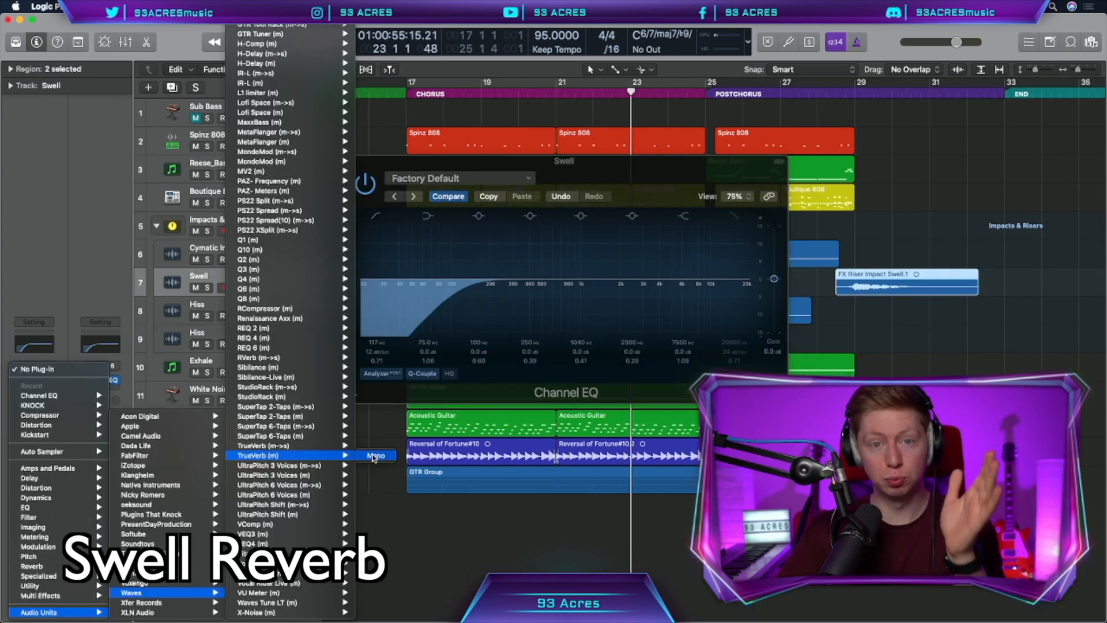
left_click(375, 455)
left_click(470, 189)
mouse_move(530, 406)
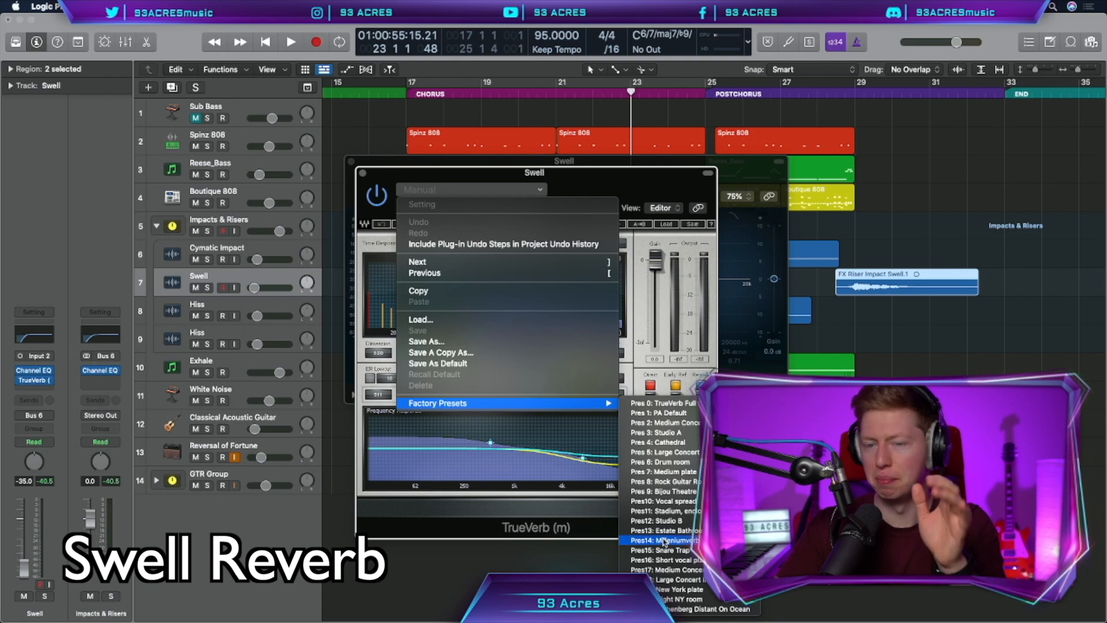
left_click(664, 540)
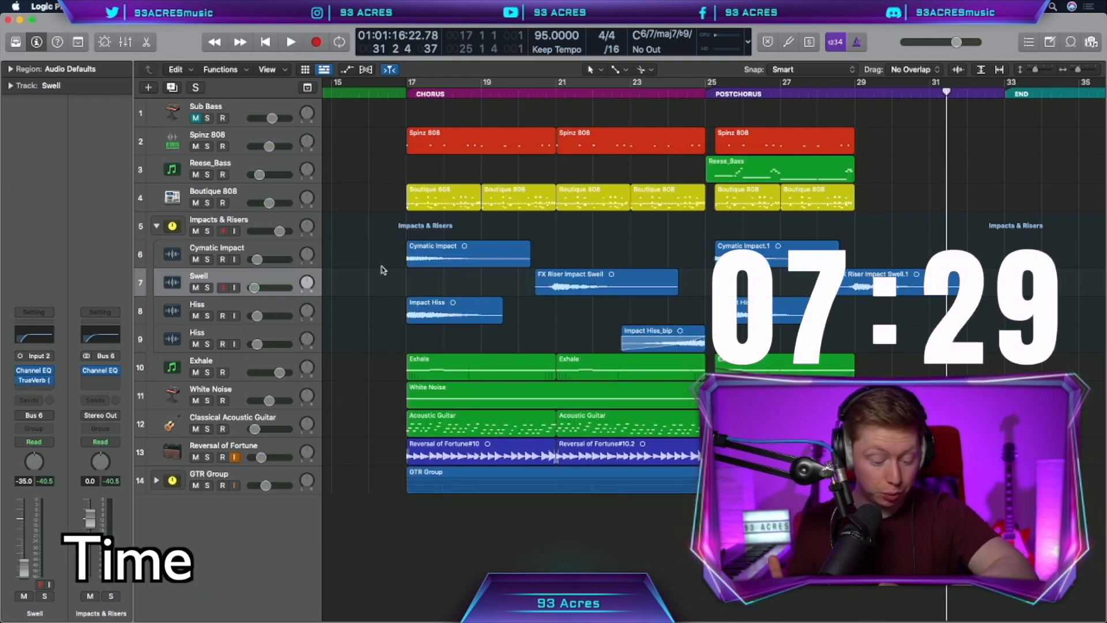
Create an audio track named Double Vocal and record a vocal take across the chorus and post-chorus
key("alt+super+n")
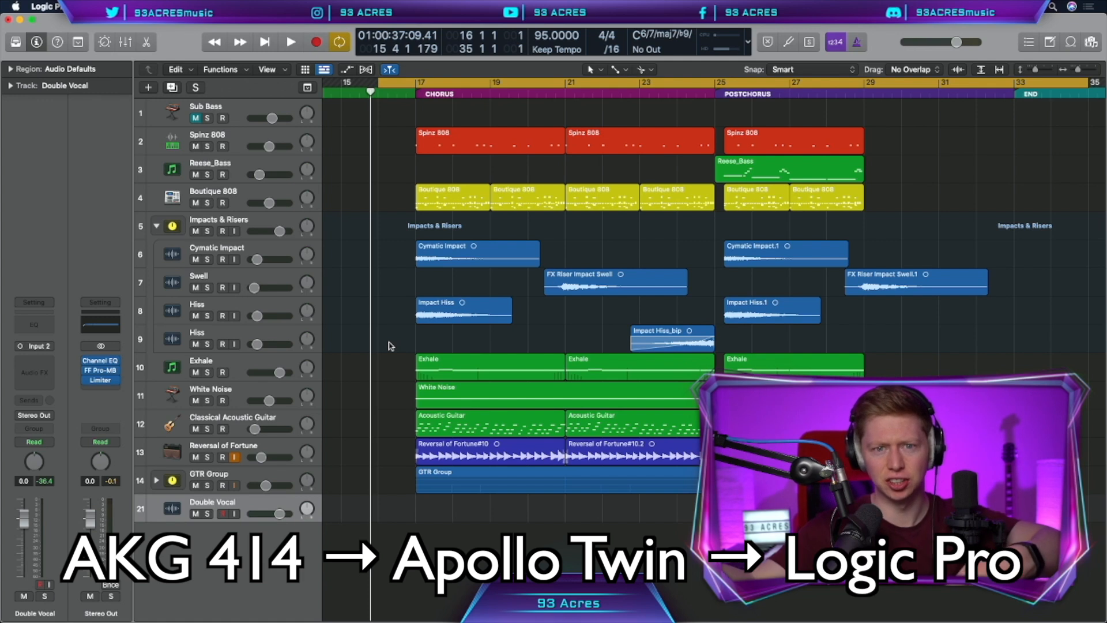
key("r")
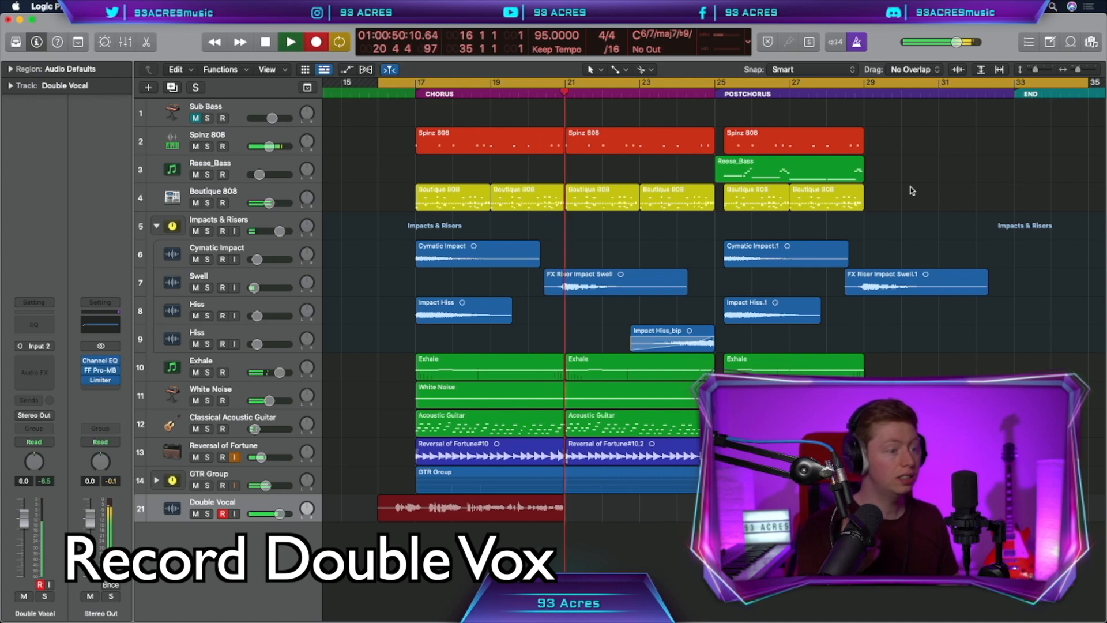
key("space")
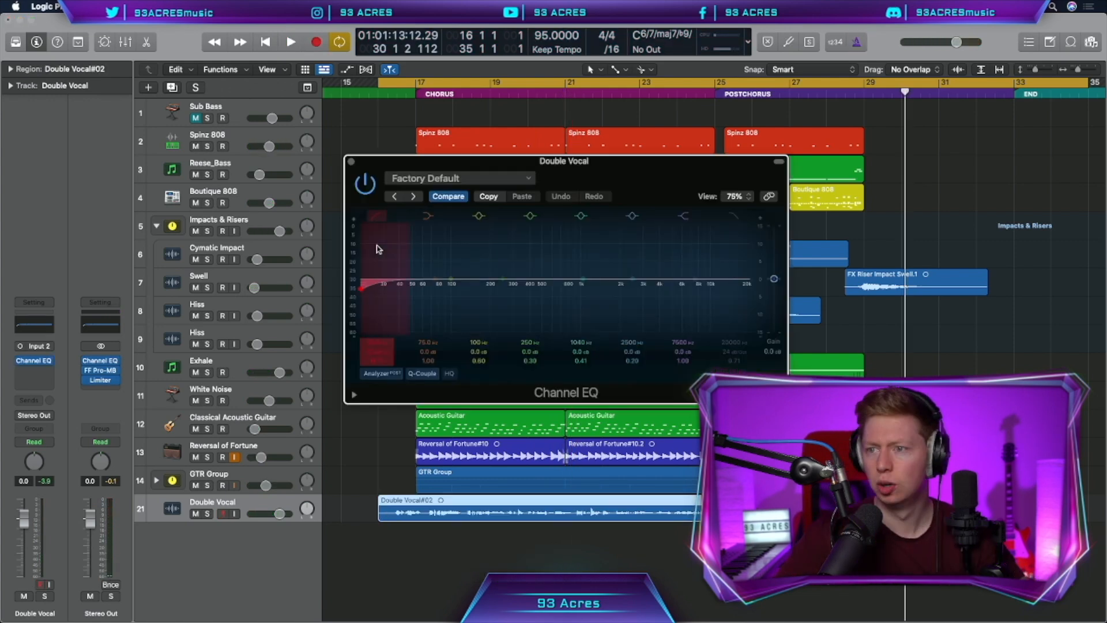
Low-cut the Double Vocal with Channel EQ and add Pitch Correction set to G major scale with a 0.00 ms response
left_click_drag(379, 340, 379, 323)
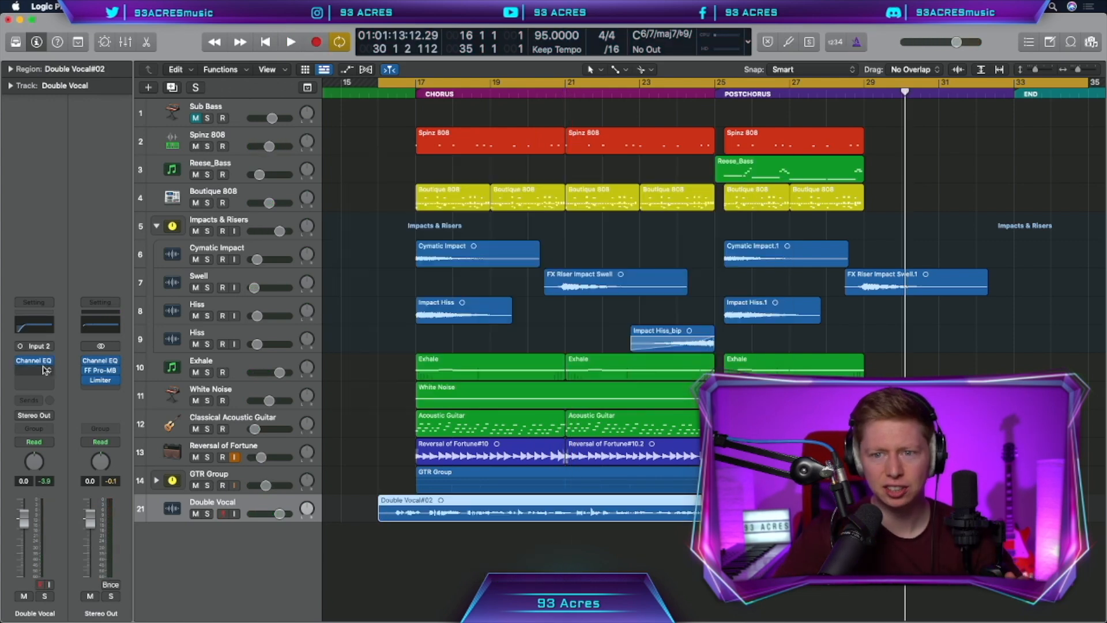
left_click(45, 369)
mouse_move(69, 557)
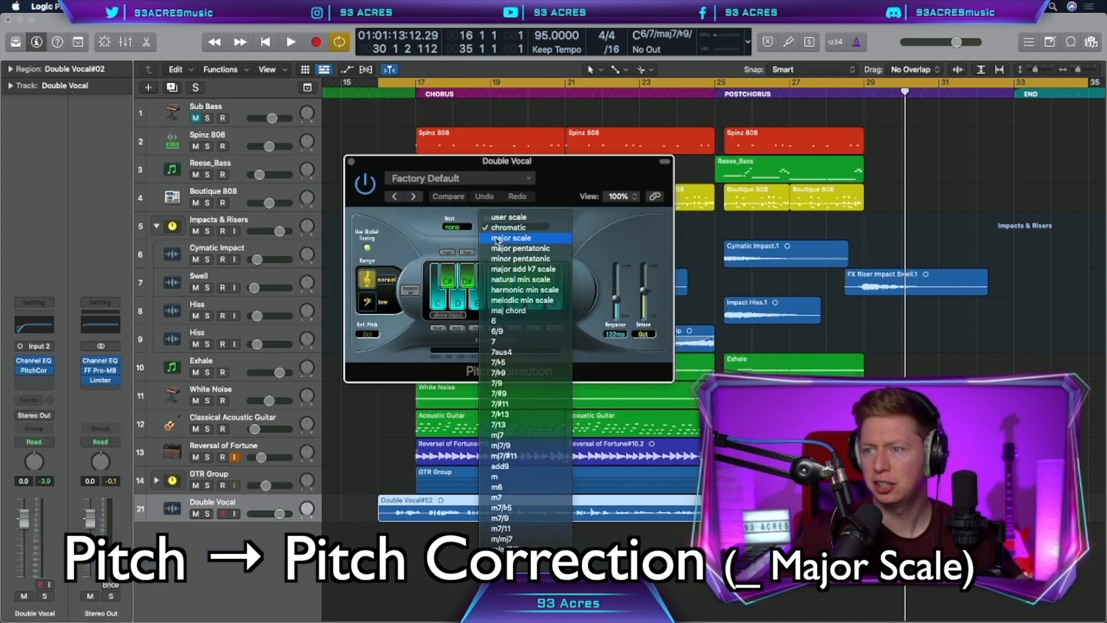
left_click(515, 227)
left_click(464, 228)
left_click(464, 301)
left_click_drag(616, 298, 616, 348)
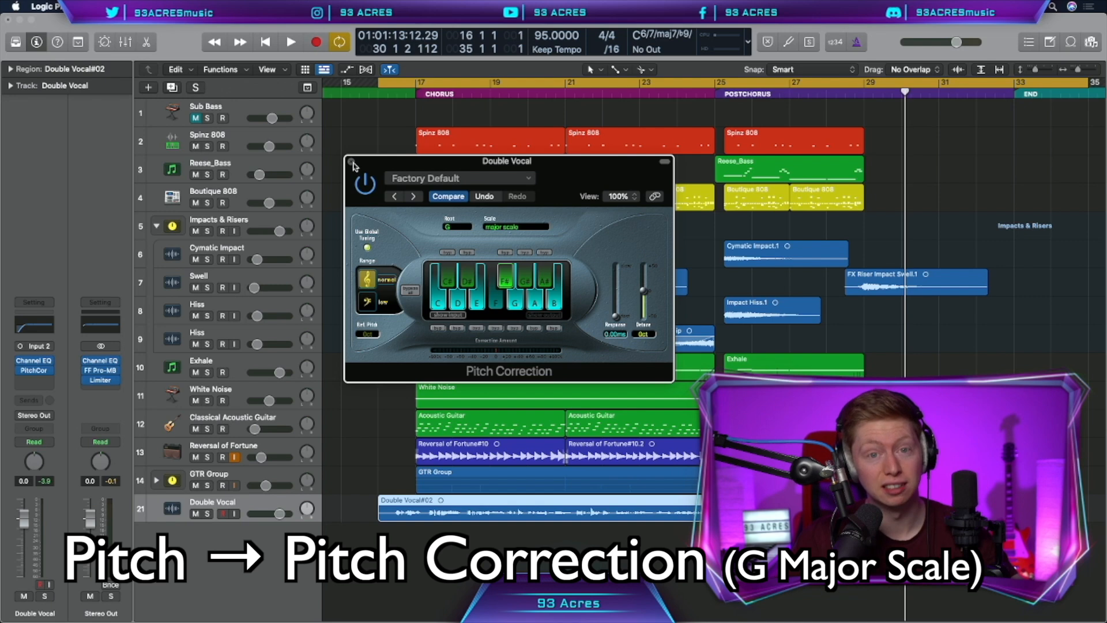
left_click(352, 163)
Duplicate the Double Vocal track and record a second vocal take on it
key("super+d")
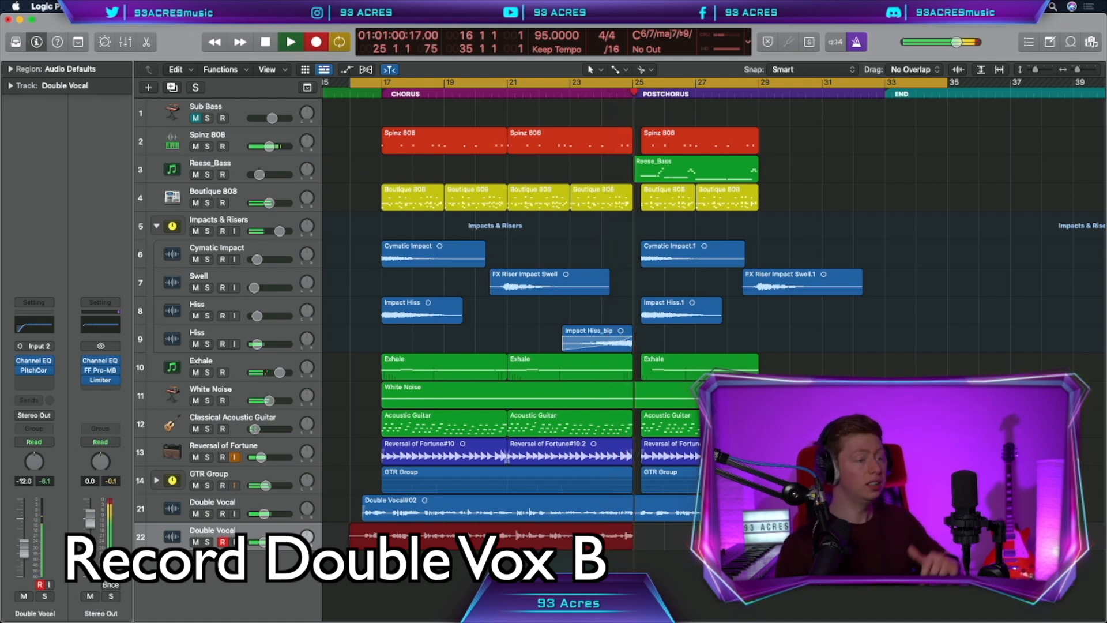
key("space")
left_click(363, 508)
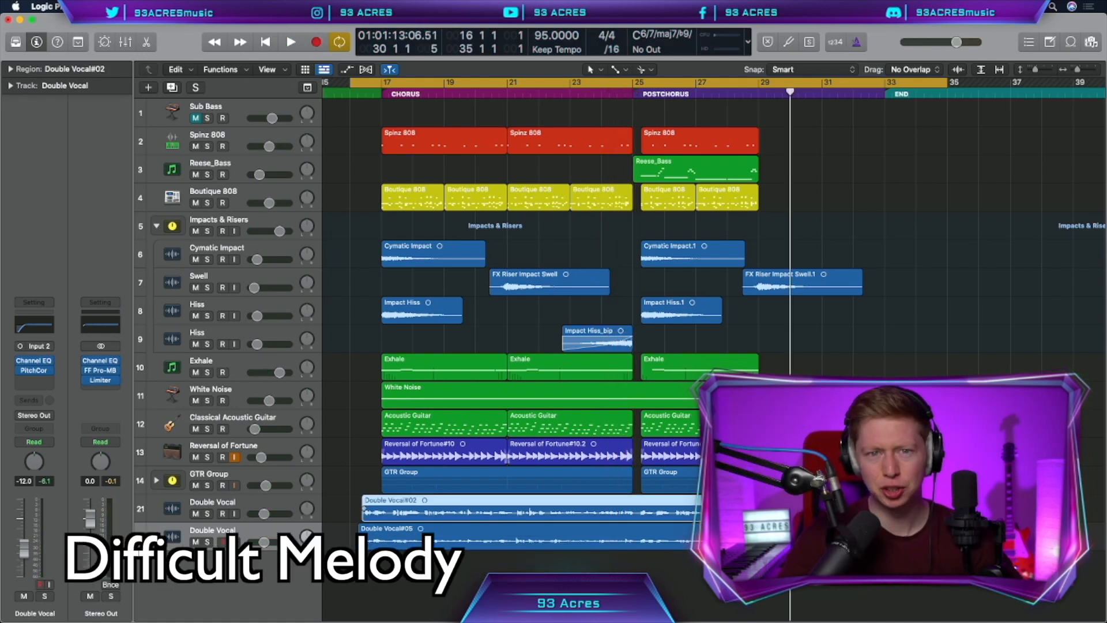
Send the second Double Vocal track to Bus 21, Up 8ve
left_click(259, 532)
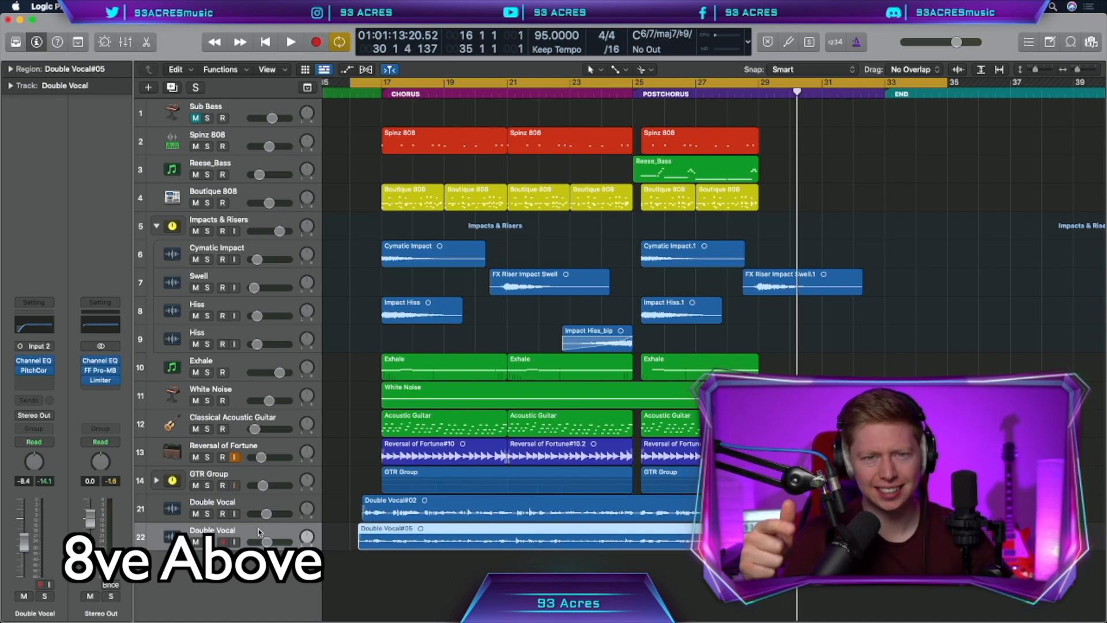
mouse_move(42, 415)
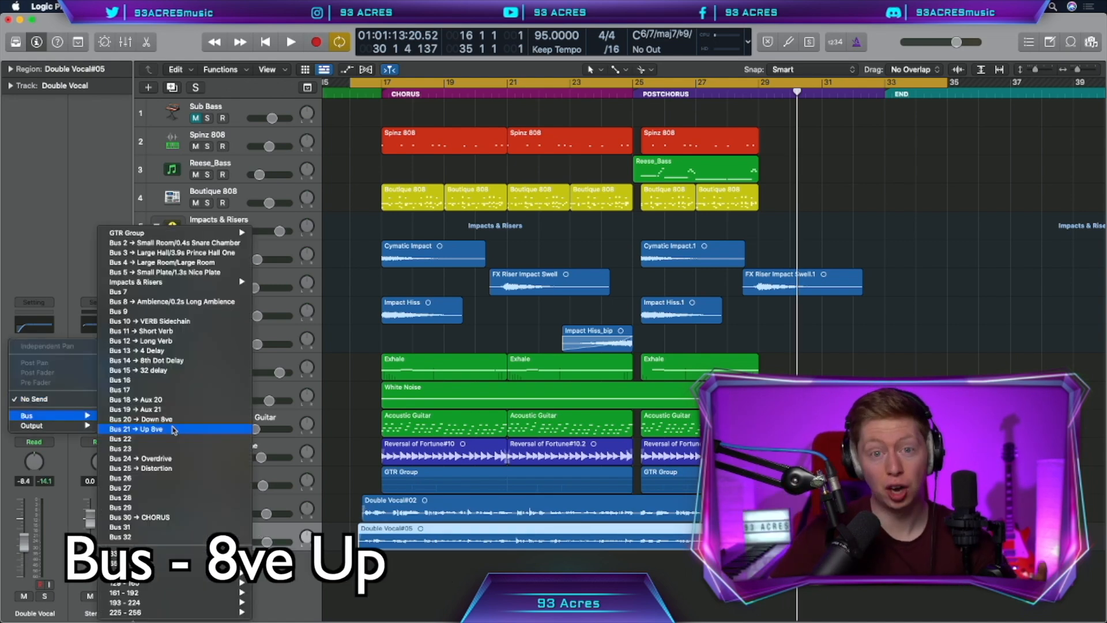
left_click(173, 428)
Insert a stereo Little AlterBoy on the Up 8ve bus with pitch 12.0 and formant about -3.6, and audition the vocal
left_click(102, 364)
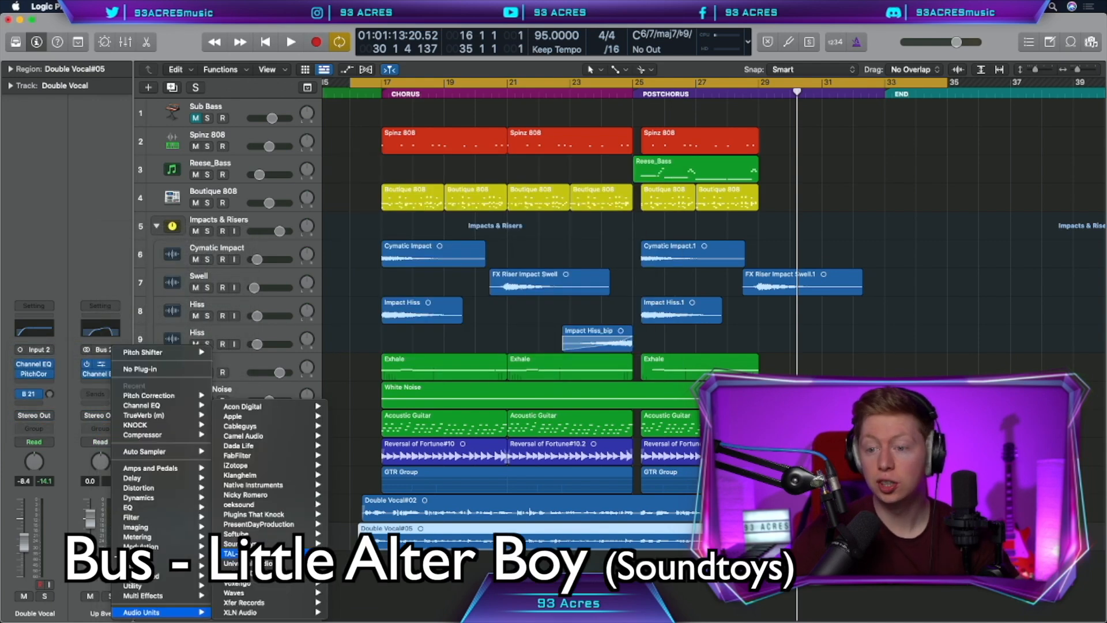
mouse_move(242, 543)
mouse_move(395, 506)
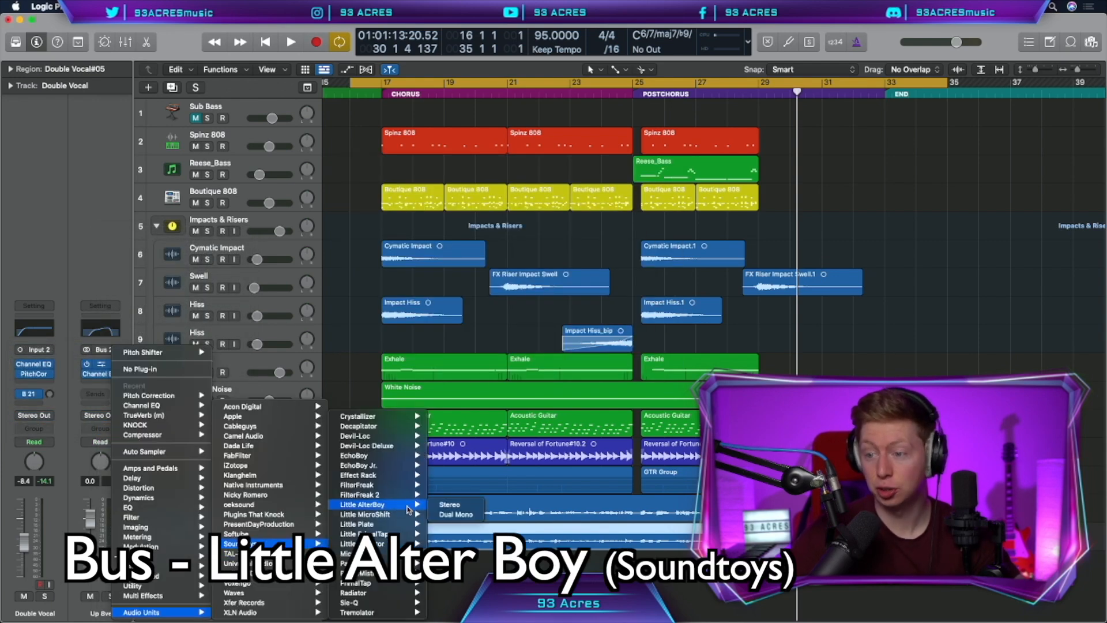
left_click(449, 504)
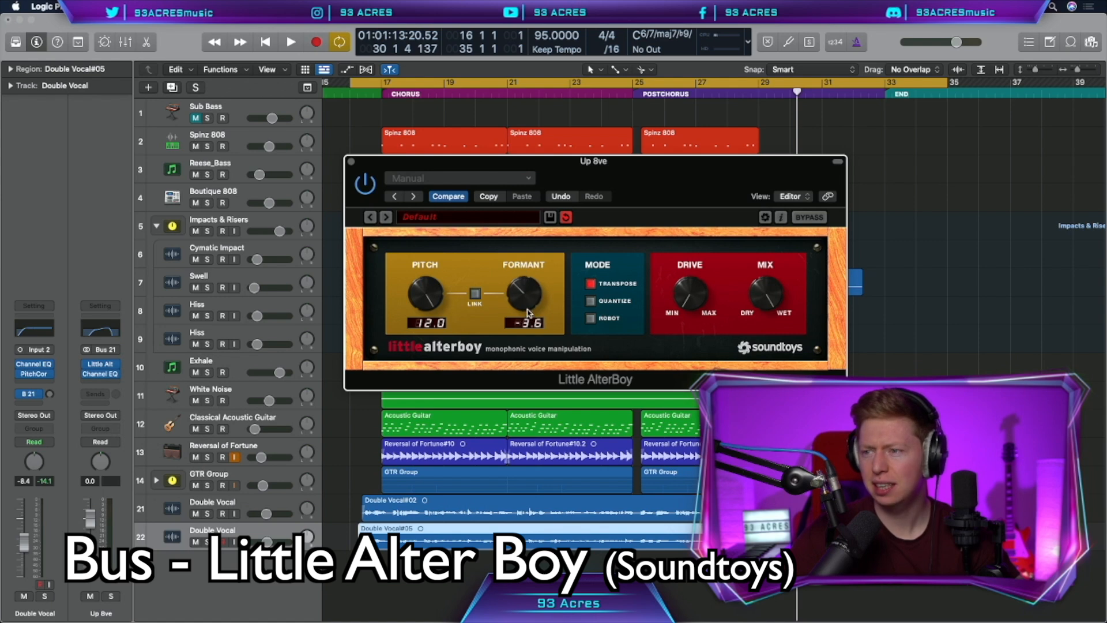
key("s")
key("space")
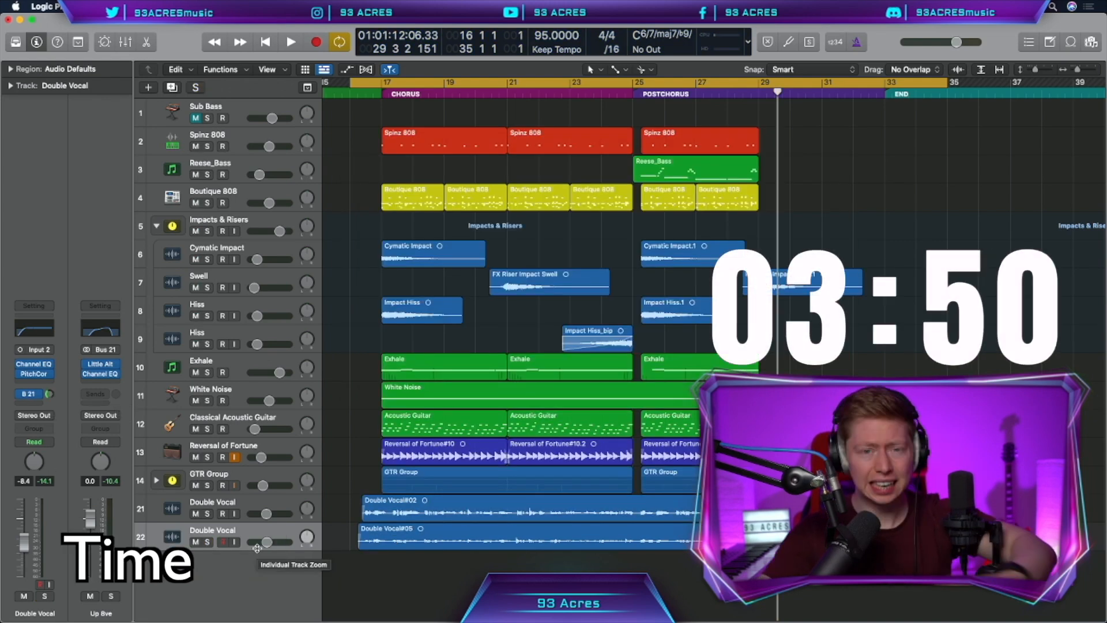
Record a Harmony take at the post-chorus on a duplicate of the Double Vocal track, and open it for Flex Pitch editing
key("super+d")
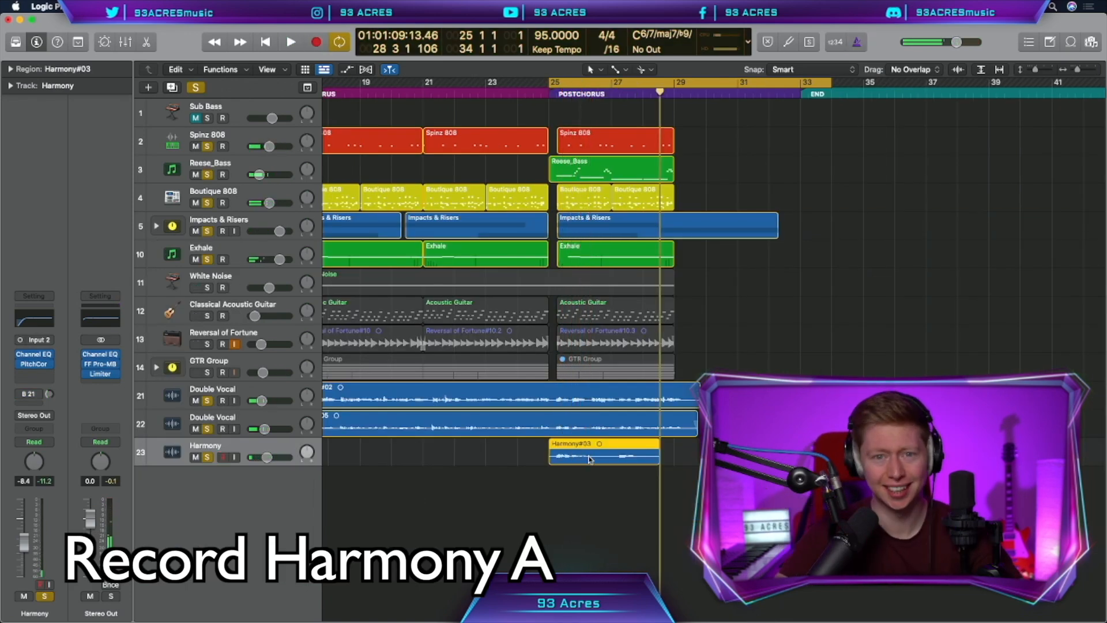
double_click(596, 448)
left_click(300, 183)
left_click(634, 215)
left_click(374, 183)
left_click(374, 146)
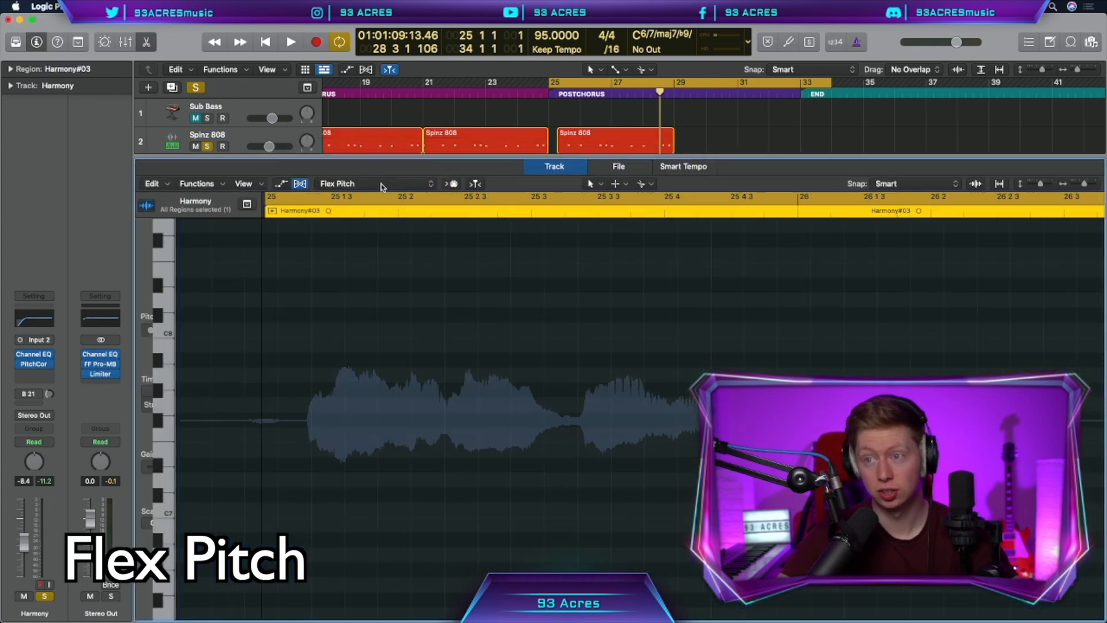
Set Pitch Correction to 100 for all notes of the Harmony take and reduce the vibrato of the wavering notes
left_click_drag(926, 494, 459, 287)
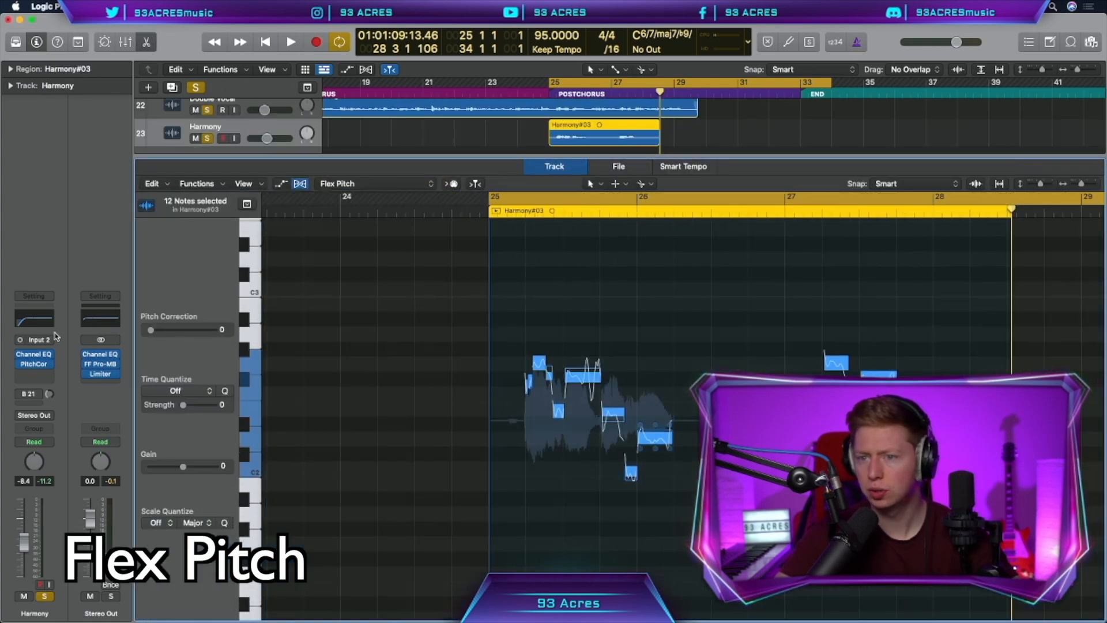
left_click_drag(150, 329, 310, 324)
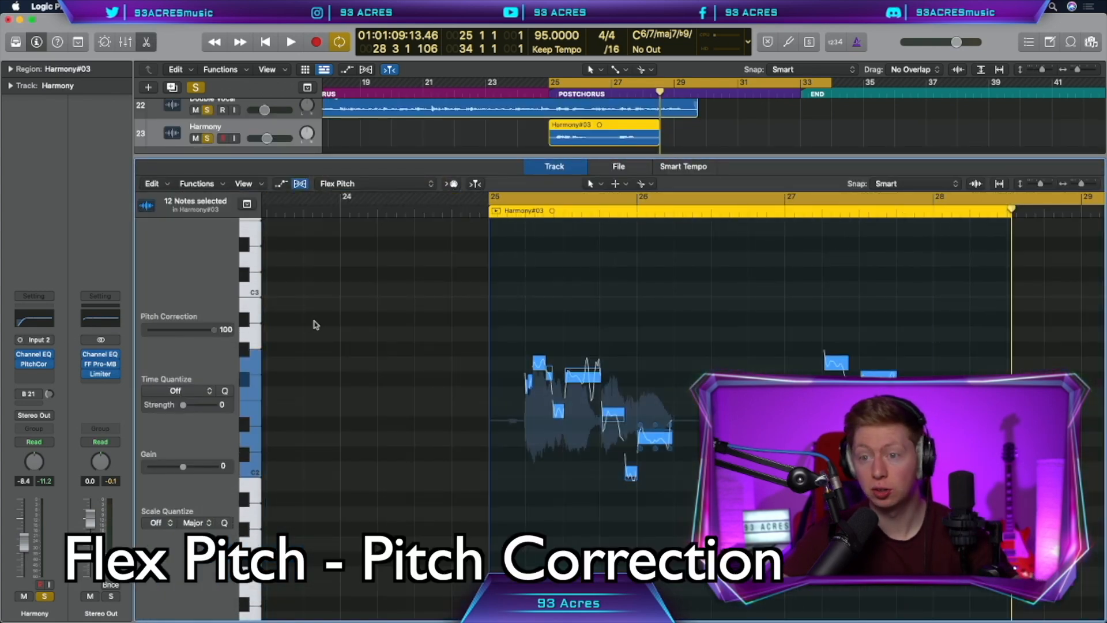
mouse_move(584, 393)
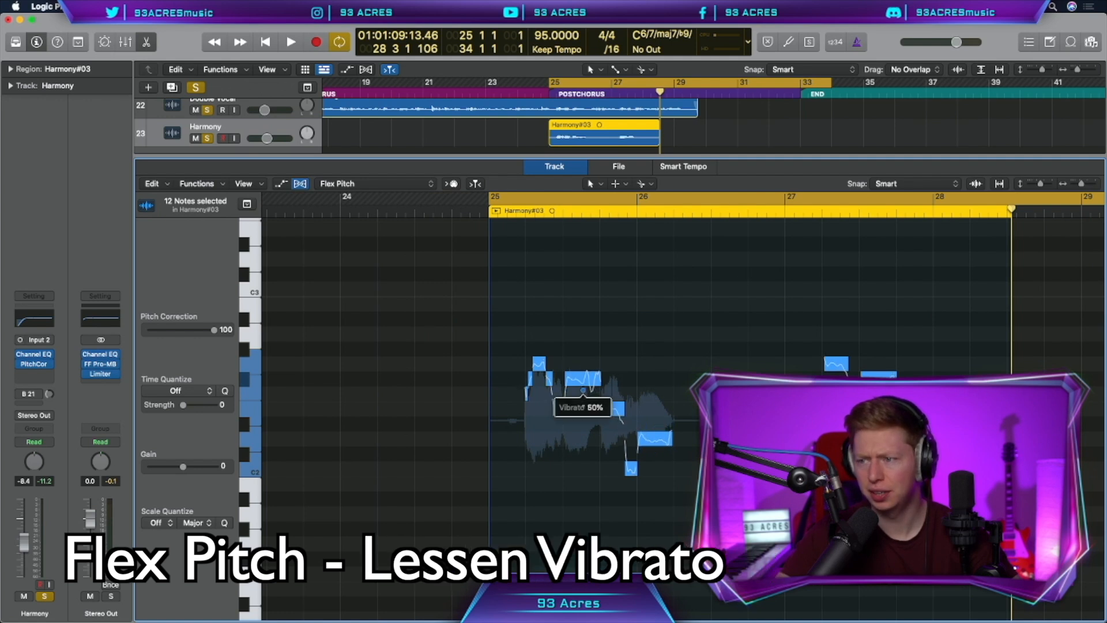
left_click_drag(583, 407, 583, 410)
left_click_drag(613, 421, 612, 437)
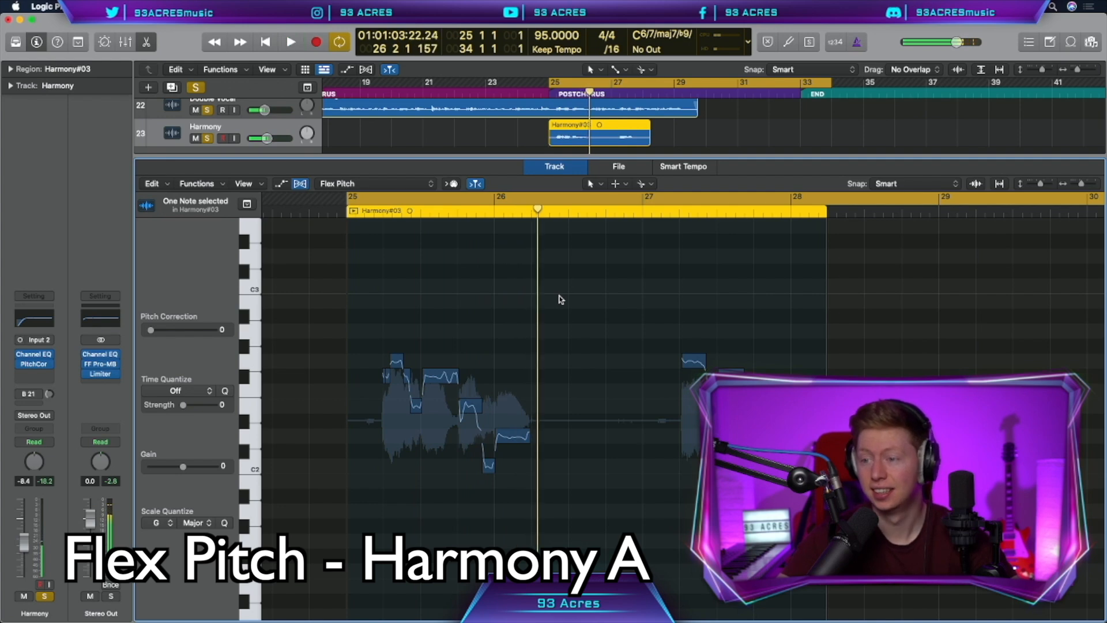
Record Harmony B at the post-chorus on a duplicate of the Harmony A track, tune it with Flex Pitch, and audition it
key("super+d")
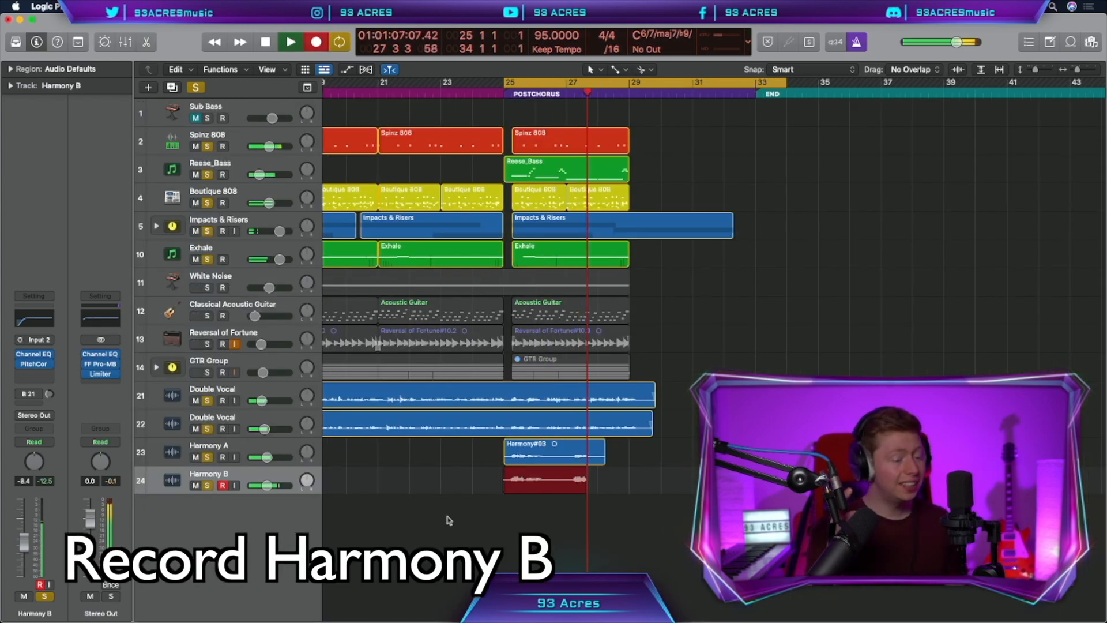
key("space")
key("e")
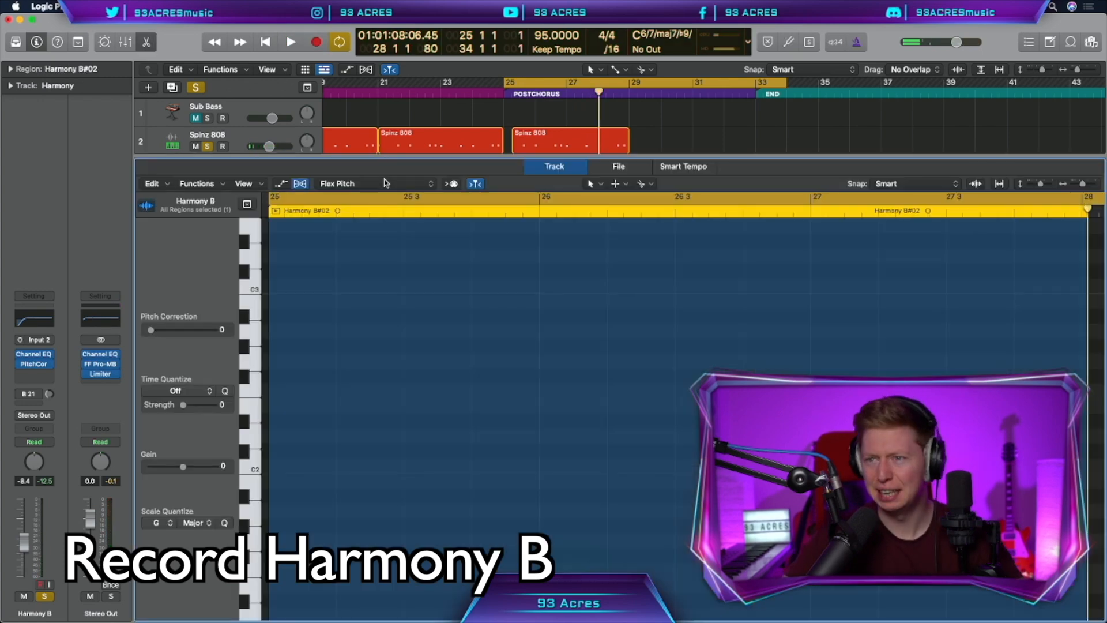
left_click(388, 184)
left_click(387, 184)
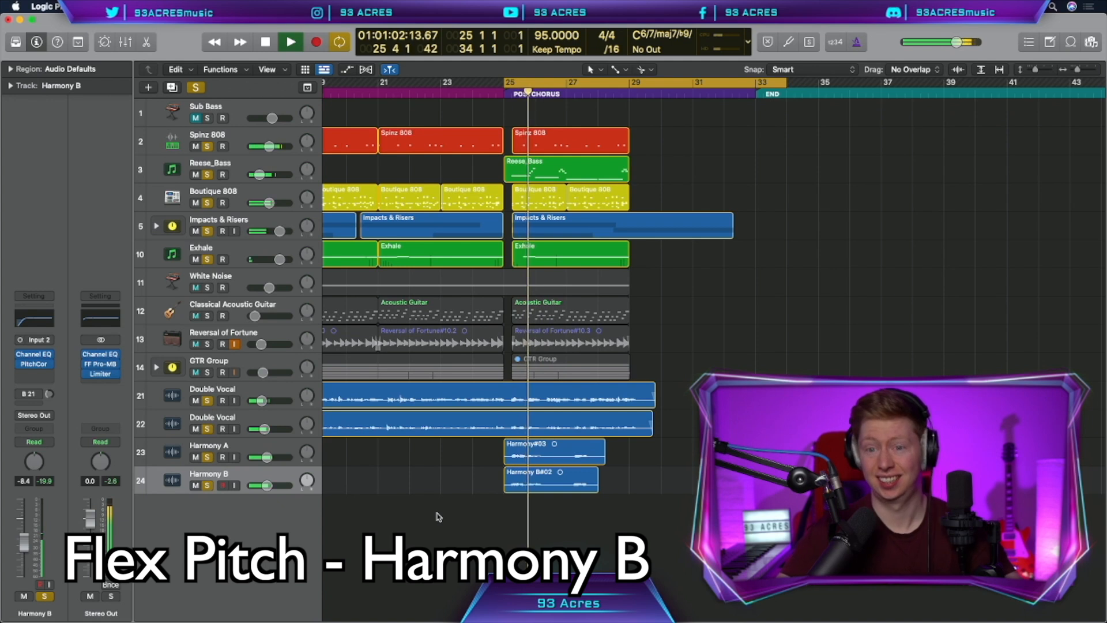
key("space")
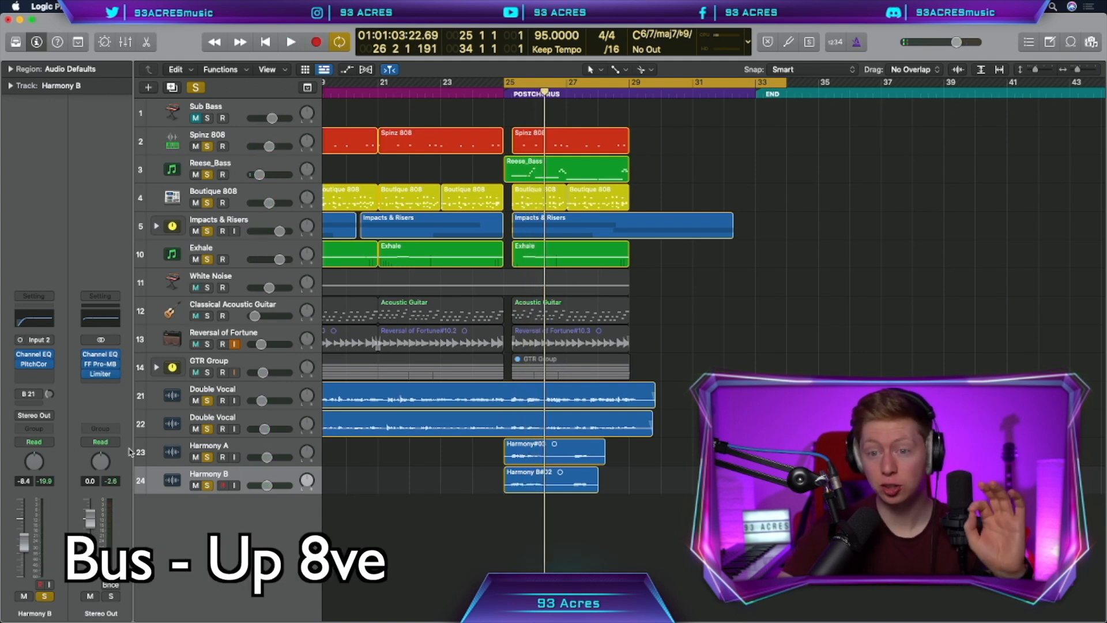
Send the harmonies to Bus 21, and pan Harmony A to -45 and Harmony B to about +63
left_click(33, 394)
left_click(34, 394)
left_click(310, 453)
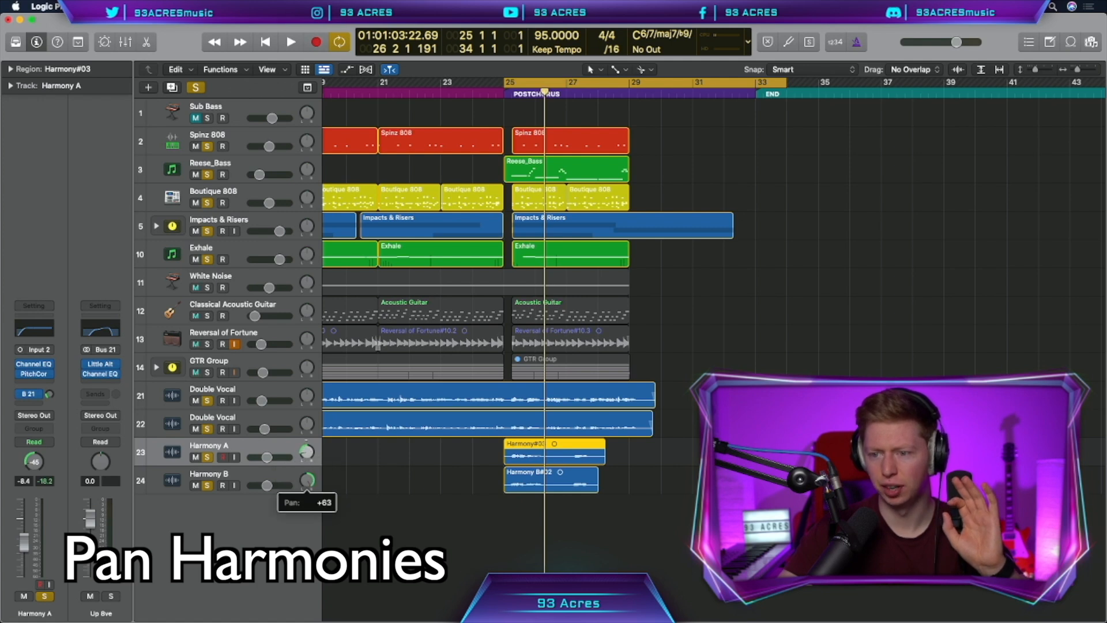
left_click(427, 501)
key("space")
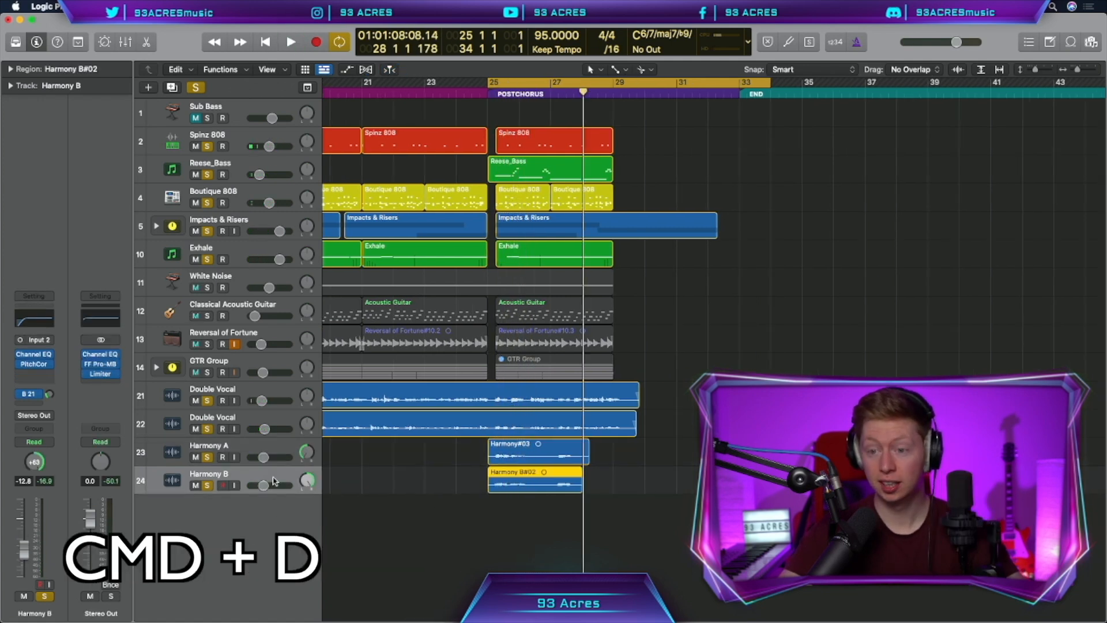
Duplicate the Harmony B track as Harmony C, pan it to +34, and record a high harmony at the post-chorus
key("super+d")
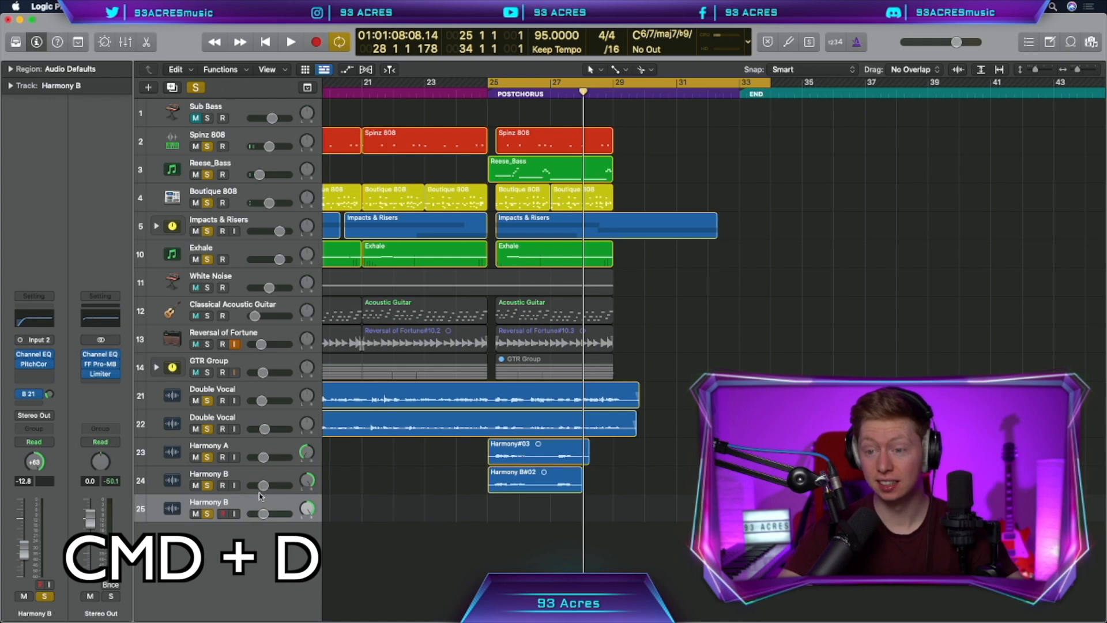
mouse_move(307, 509)
left_mouse_down()
mouse_move(308, 496)
mouse_move(307, 513)
left_mouse_up()
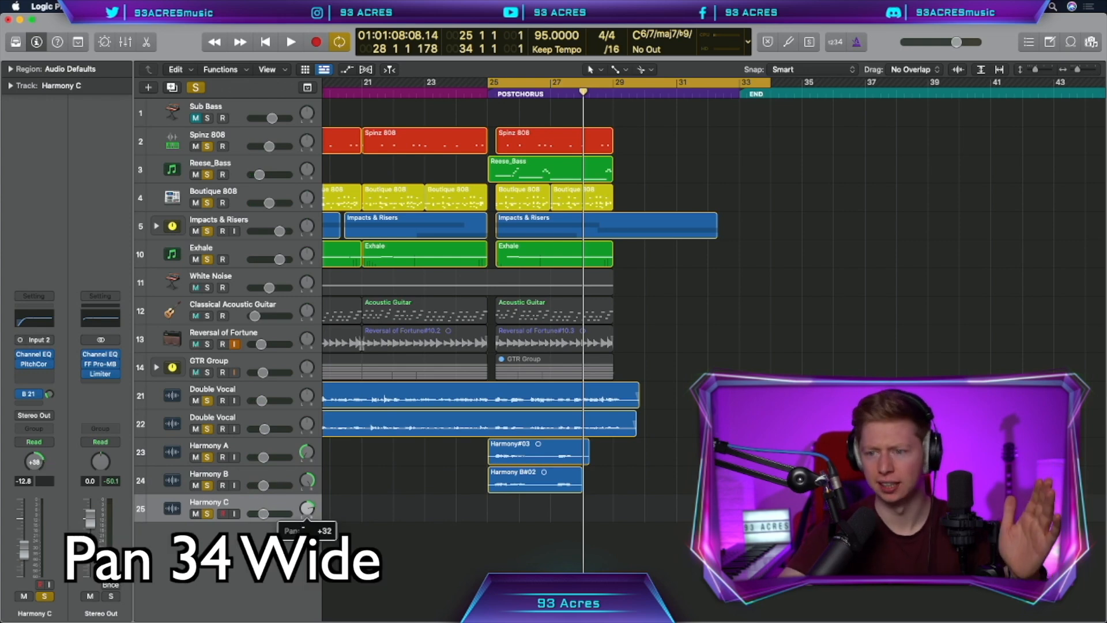
scroll(424, 546, "right", 3)
key("r")
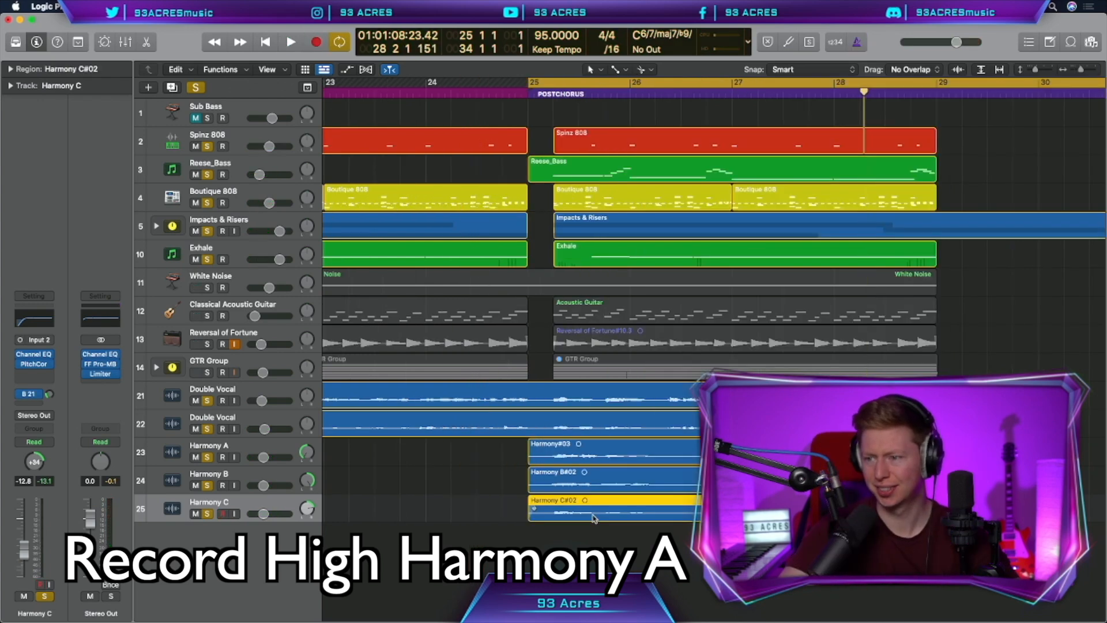
Open the Harmony C take for editing, and duplicate its track for a second Harmony C part
double_click(594, 518)
key("super+d")
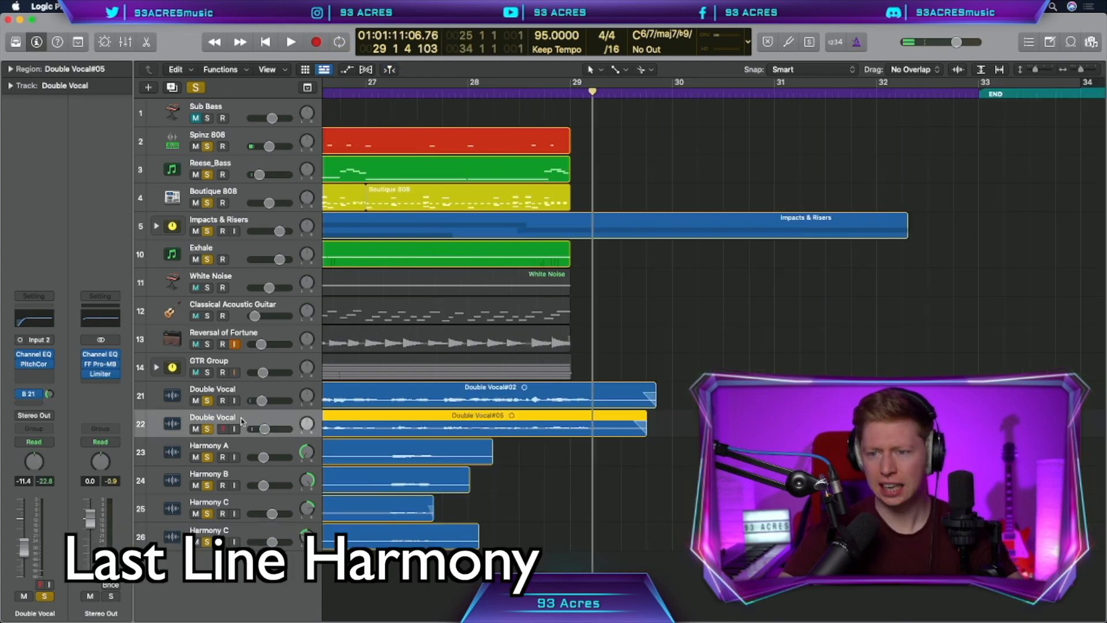
Record two last-line harmonies from around bar 28 on duplicates of the Double Vocal track, named Double Harm A and Double Harm B
key("super+d")
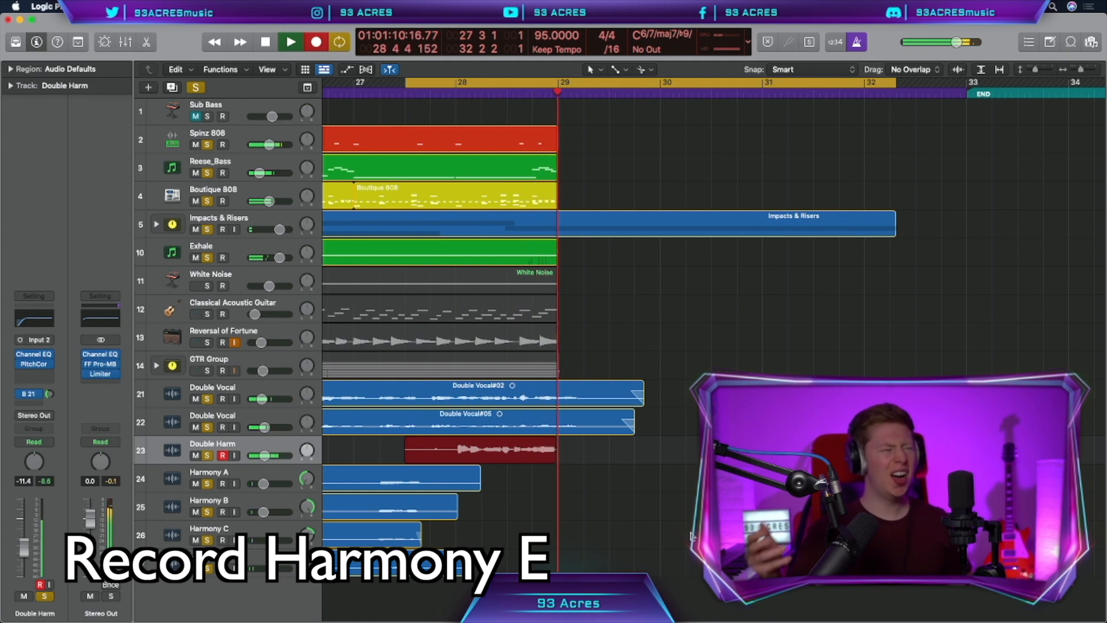
key("space")
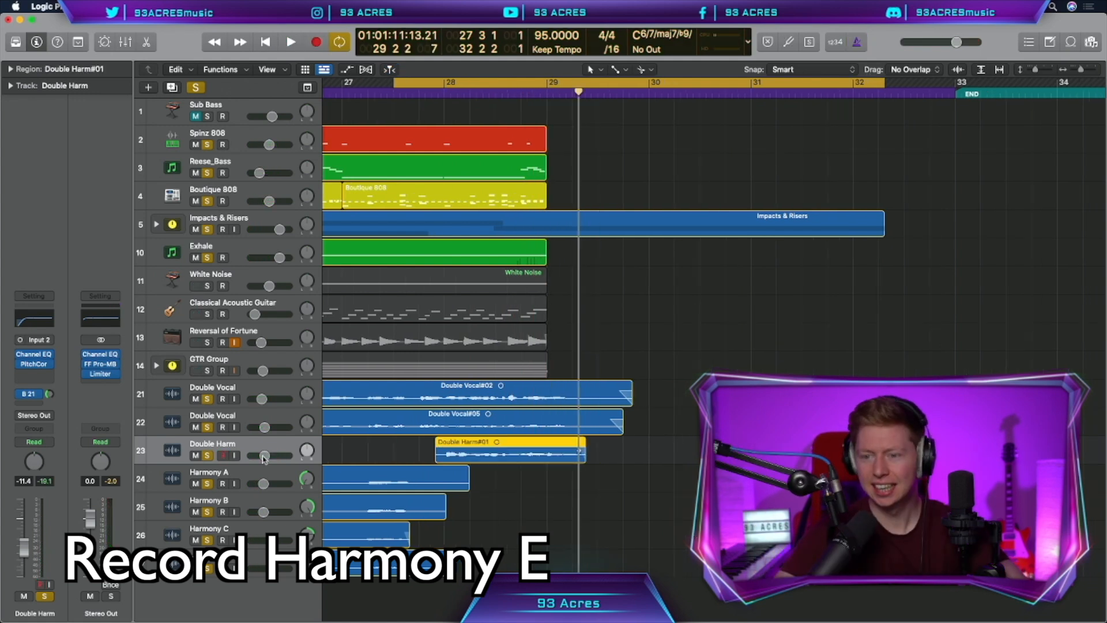
key("super+d")
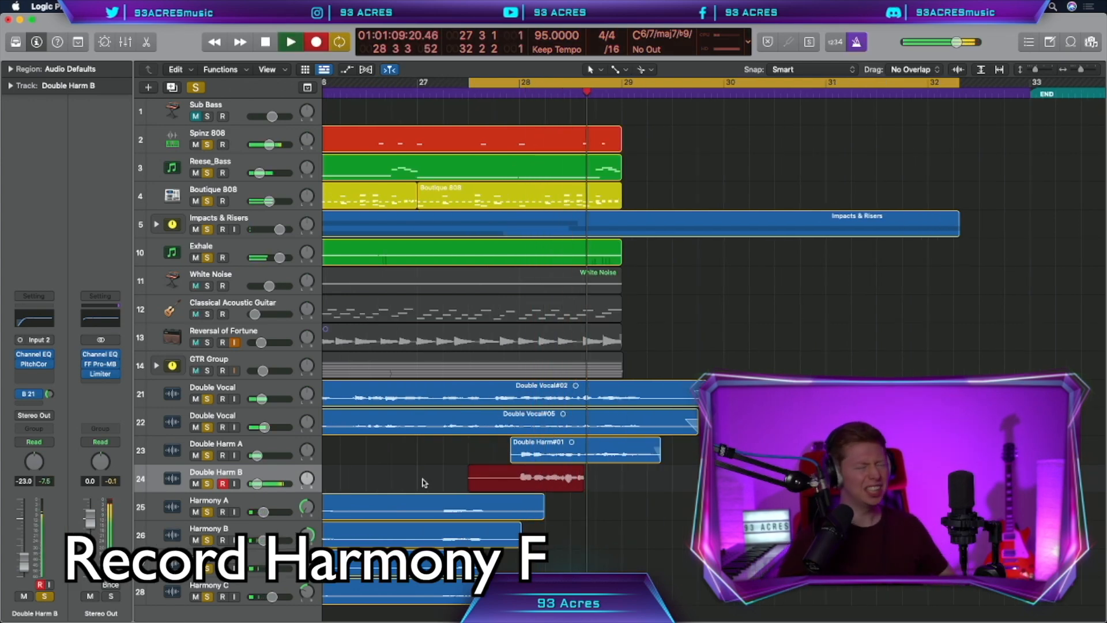
key("space")
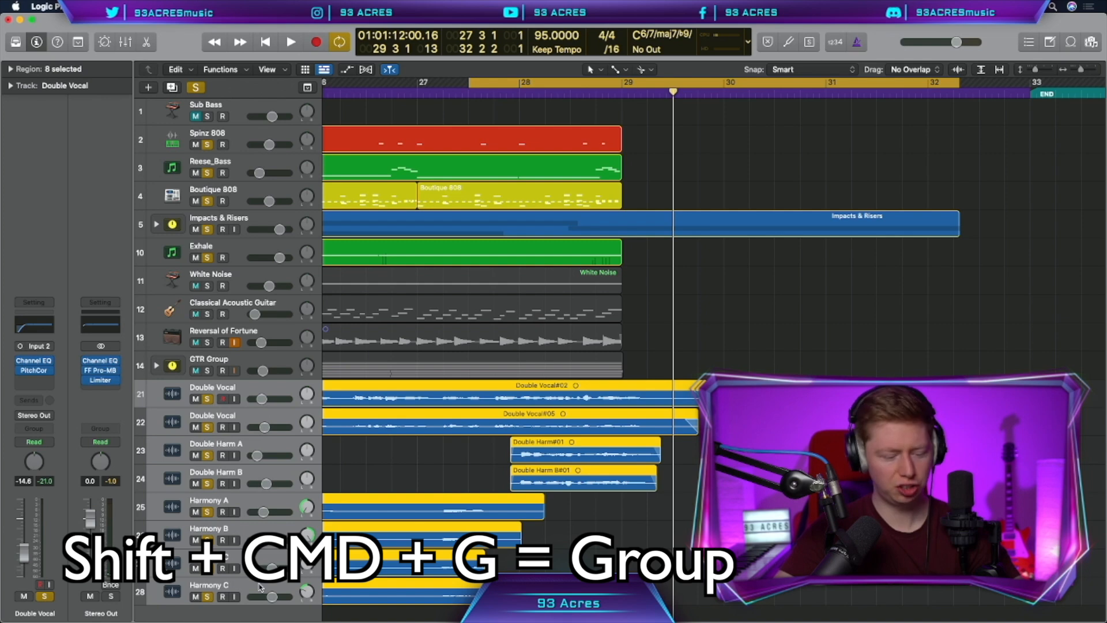
Group all the double vocal and harmony tracks into a track stack named VOX Group
key("shift+super+g")
type("VOX Group")
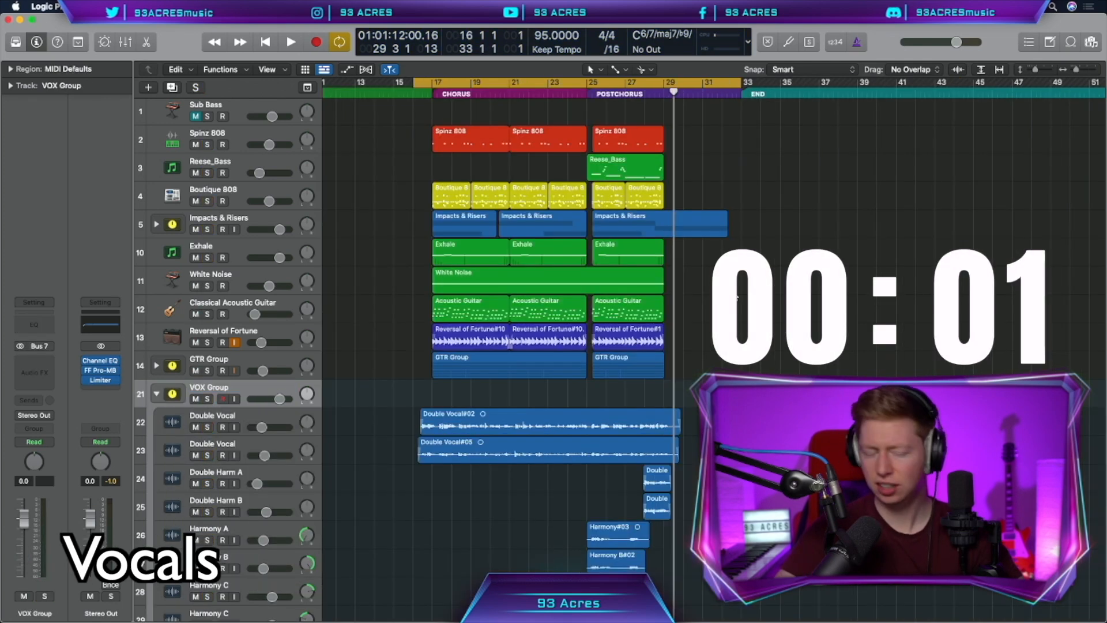